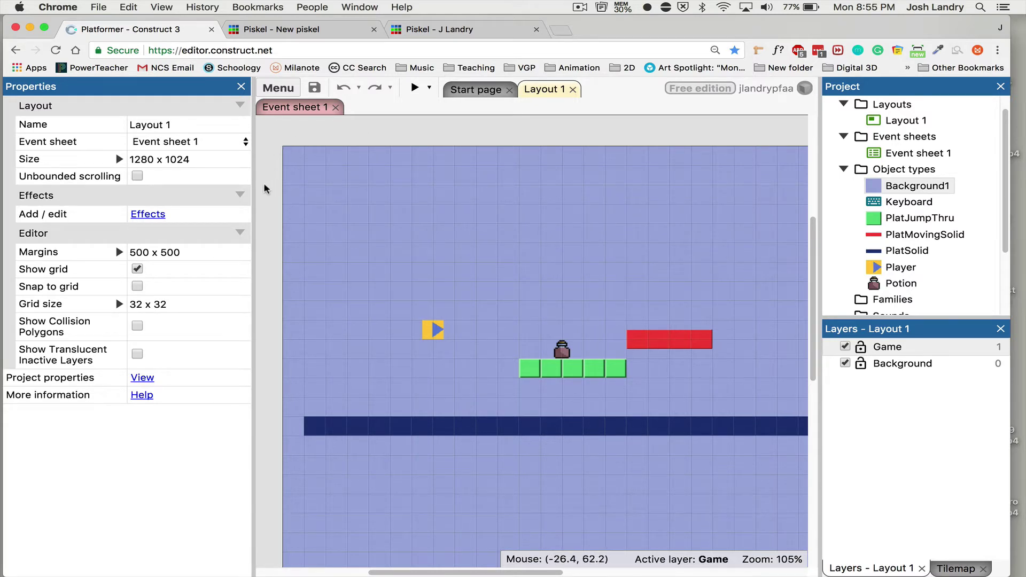
Inspect the full extent of Layout 1 in the Platformer project
{"action": "scroll", "coordinate": [264, 181], "scroll_direction": "down", "scroll_amount": 5}
{"action": "scroll", "coordinate": [263, 187], "scroll_direction": "down", "scroll_amount": 4}
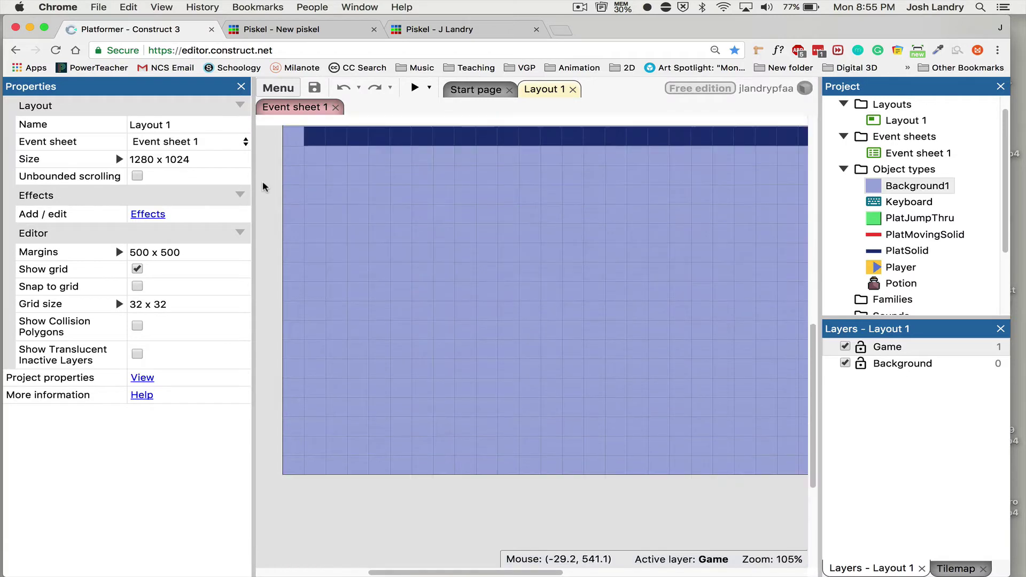
{"action": "scroll", "coordinate": [264, 187], "scroll_direction": "up", "scroll_amount": 12}
{"action": "scroll", "coordinate": [264, 187], "scroll_direction": "down", "scroll_amount": 3}
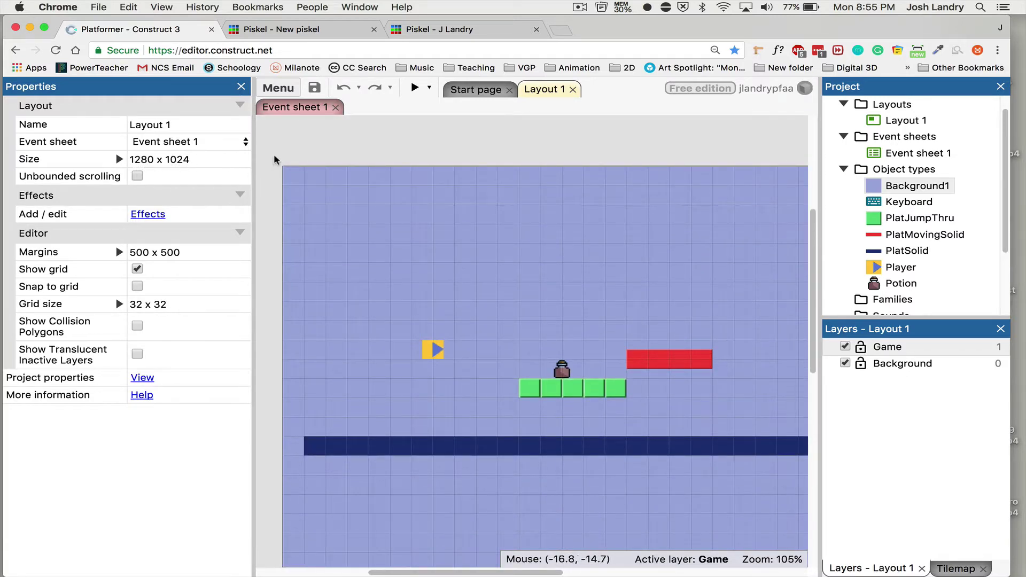
{"action": "scroll", "coordinate": [281, 158], "scroll_direction": "down", "scroll_amount": 1}
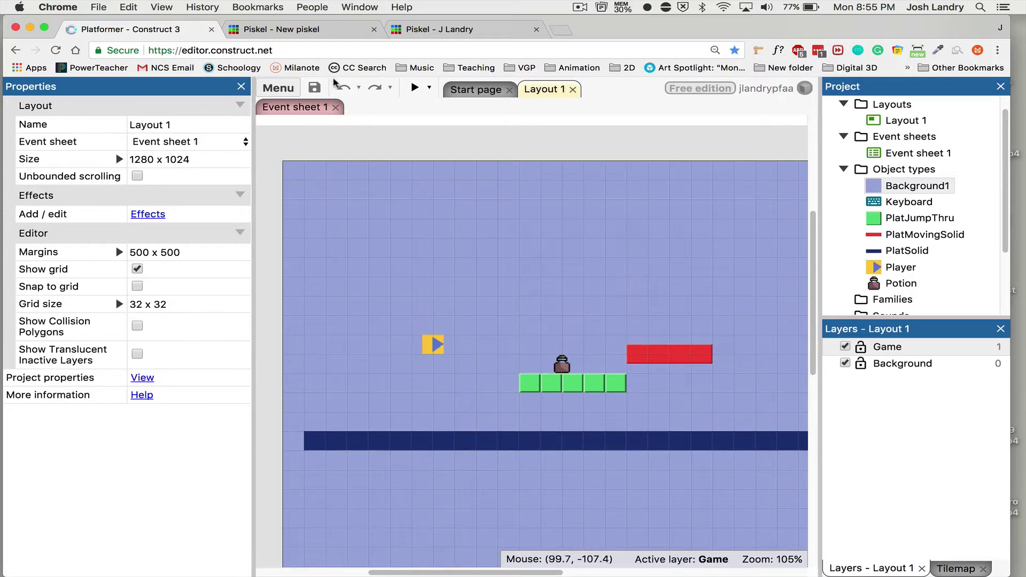
Switch to the New Piskel sprite in Piskel and open its canvas resize settings
{"action": "left_click", "coordinate": [344, 33]}
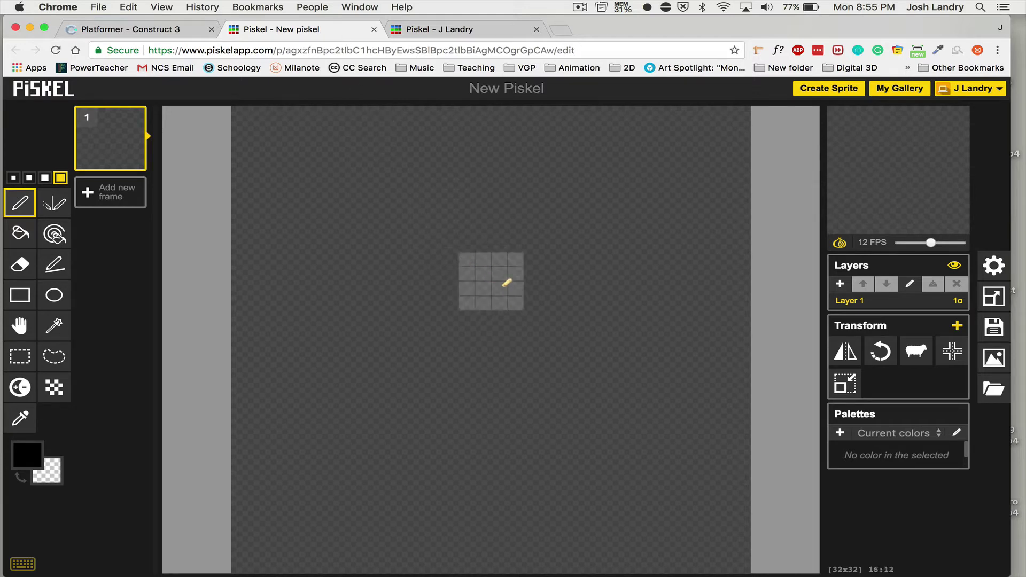
{"action": "left_click", "coordinate": [995, 298]}
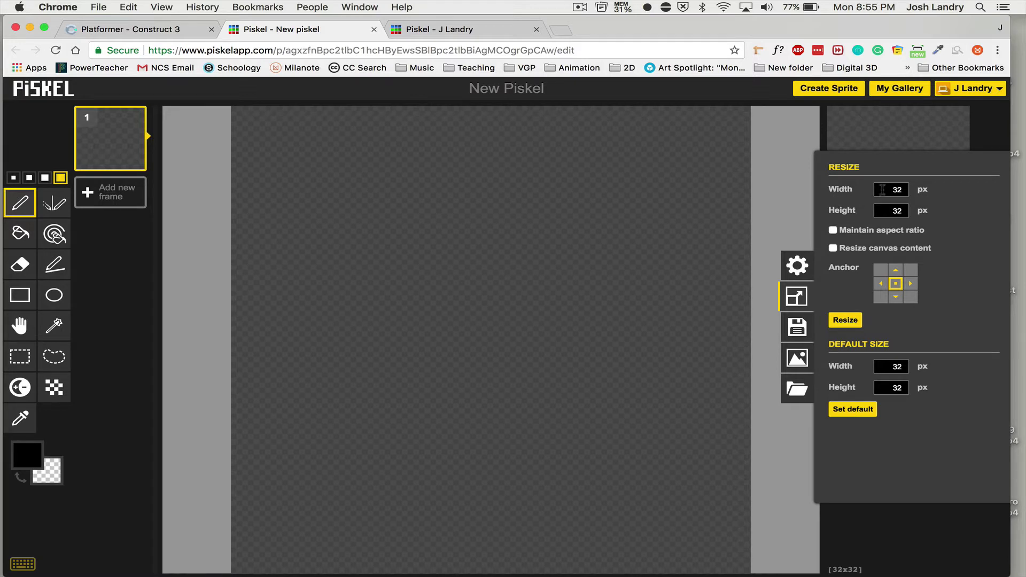
{"action": "left_click_drag", "start_coordinate": [886, 188], "coordinate": [903, 185]}
{"action": "left_click_drag", "start_coordinate": [891, 211], "coordinate": [911, 212]}
Compare the layout size in Construct 3 with the canvas resize settings in Piskel, ending in Piskel
{"action": "left_click", "coordinate": [131, 29]}
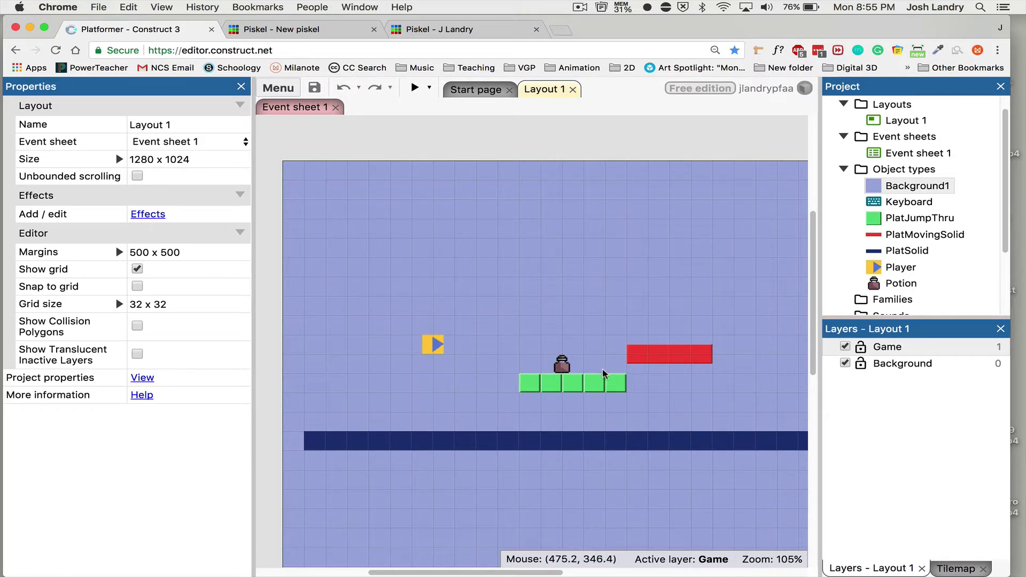
{"action": "left_click", "coordinate": [327, 35]}
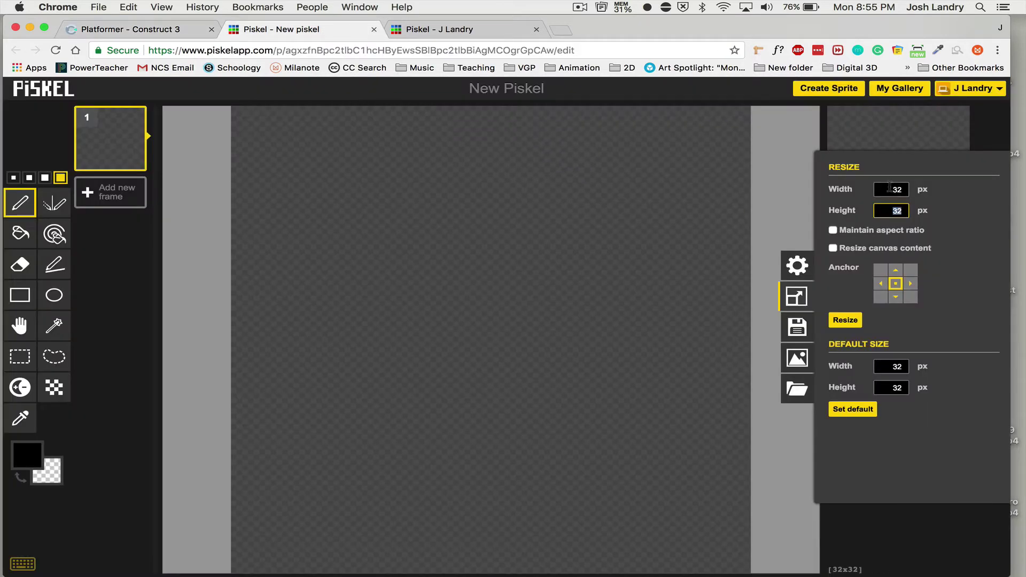
{"action": "left_click", "coordinate": [128, 29]}
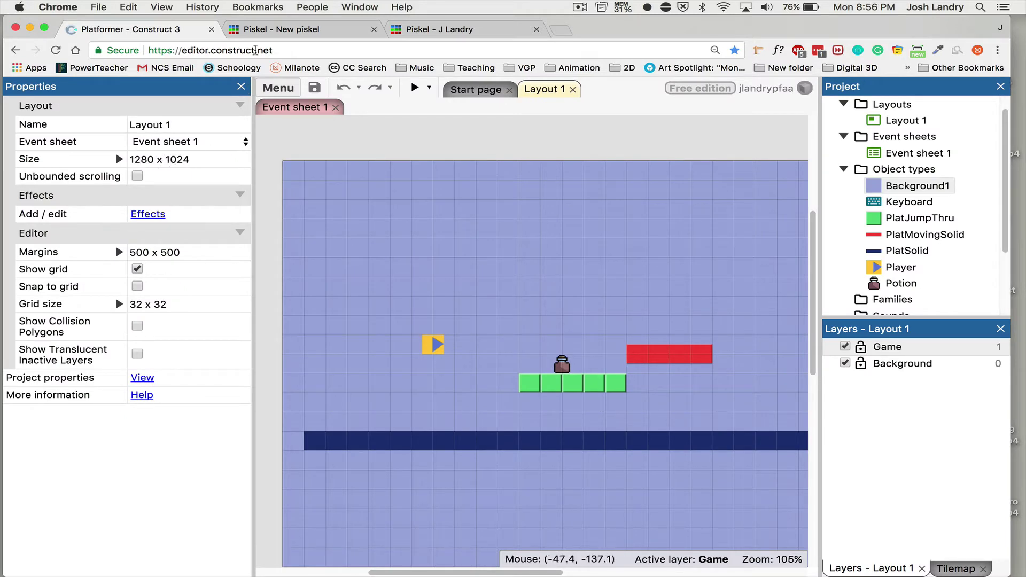
{"action": "left_click", "coordinate": [276, 31]}
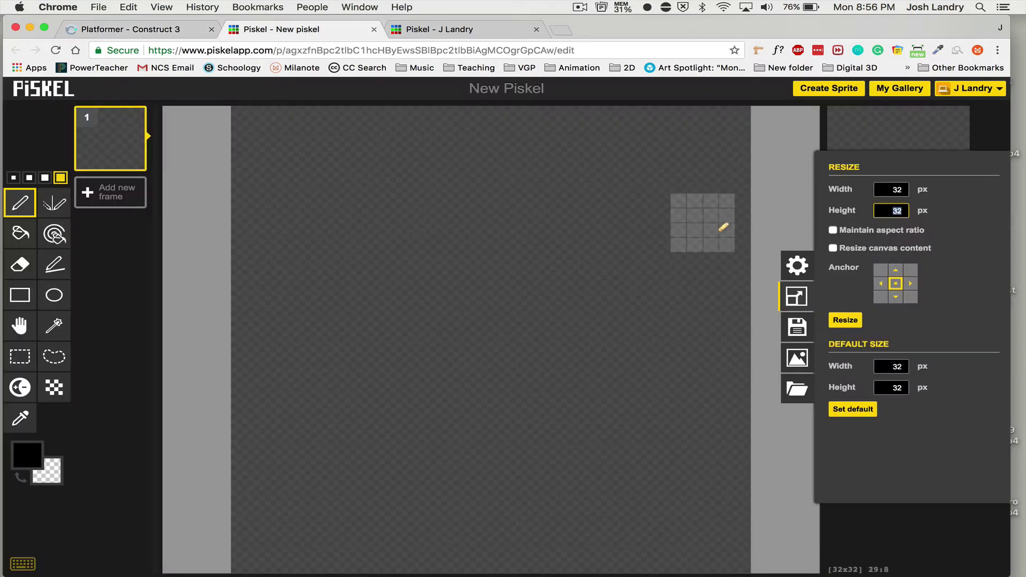
Resize the sprite canvas to 640 px wide and 512 px high
{"action": "left_click", "coordinate": [885, 190]}
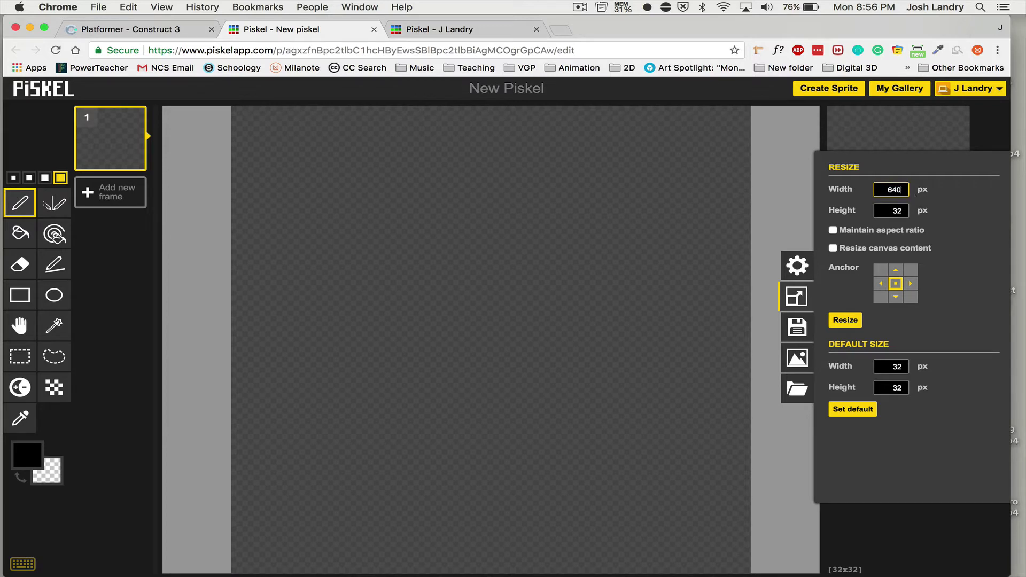
{"action": "left_click", "coordinate": [892, 211]}
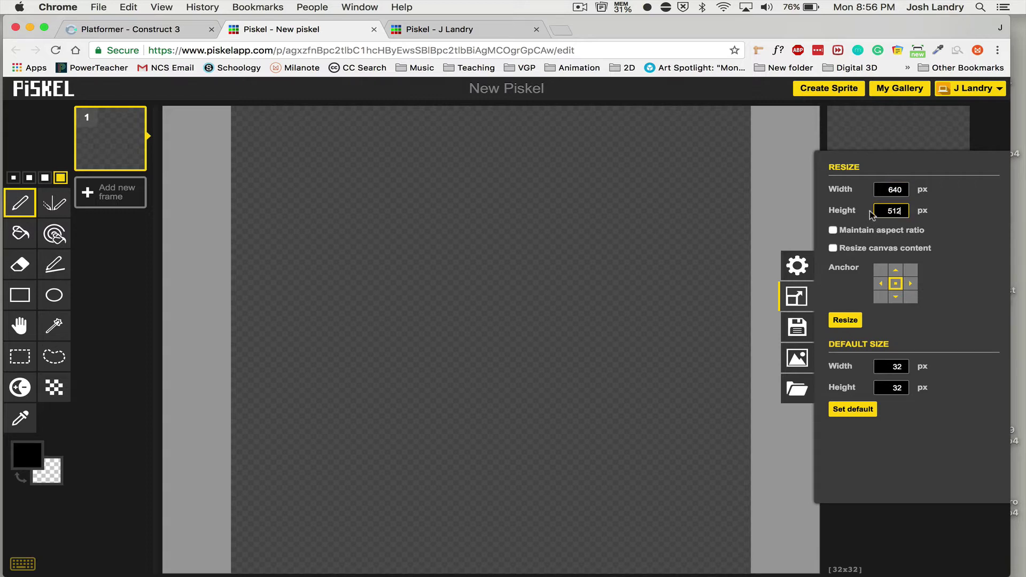
{"action": "left_click", "coordinate": [845, 319]}
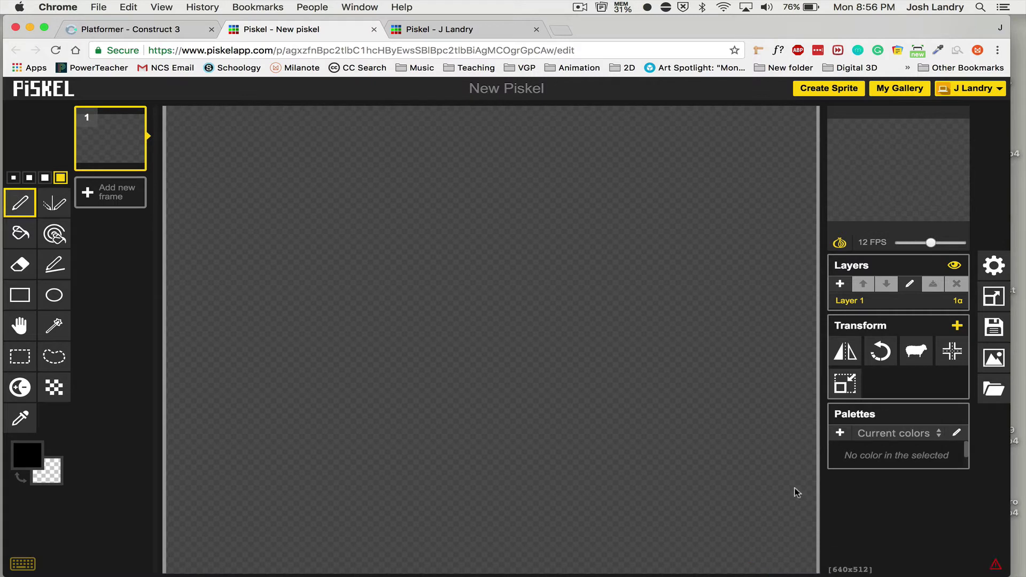
{"action": "scroll", "coordinate": [543, 340], "scroll_direction": "down", "scroll_amount": 2}
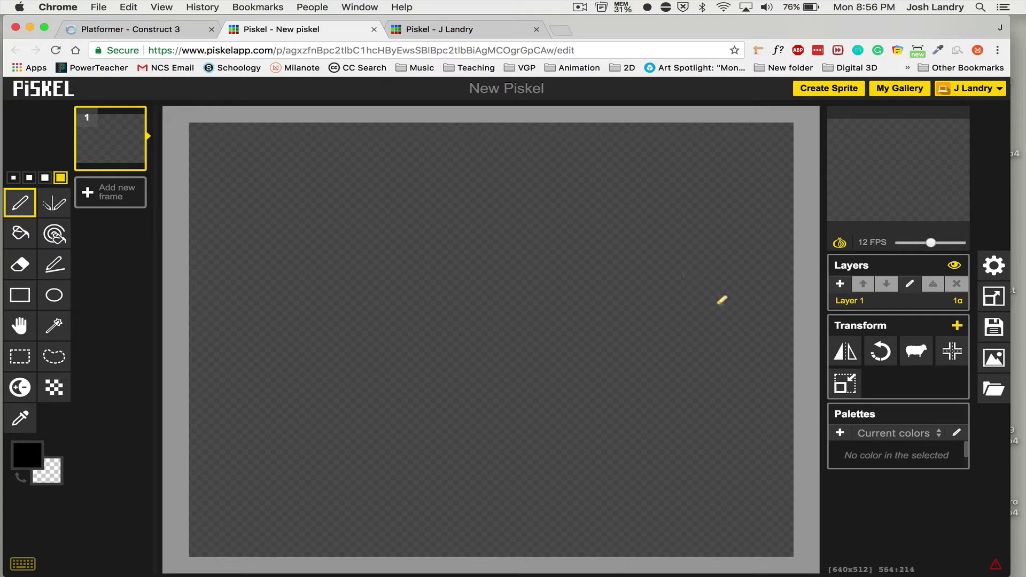
Title the sprite TileBG and save it to the online gallery
{"action": "left_click", "coordinate": [1000, 327]}
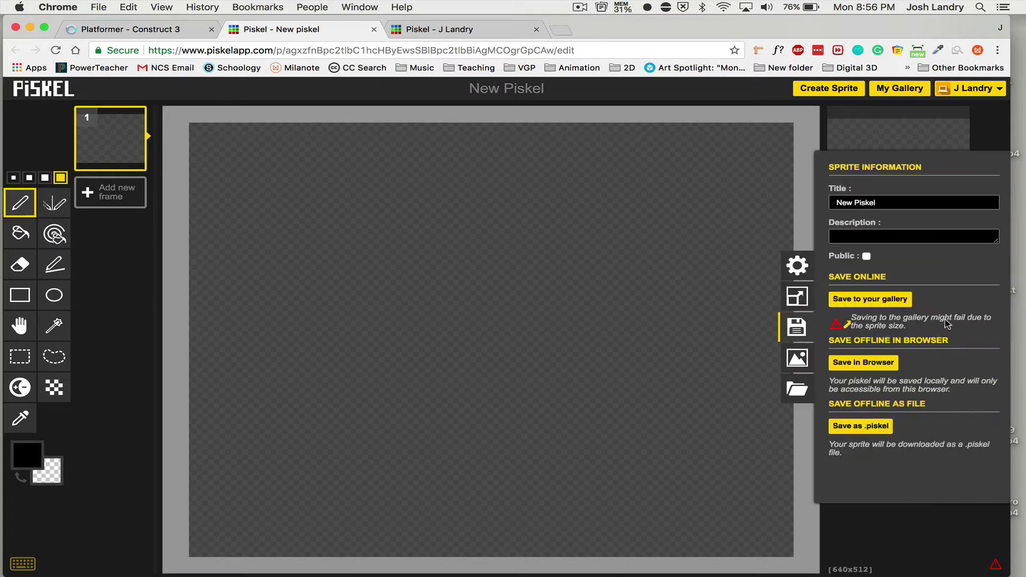
{"action": "left_click", "coordinate": [882, 201]}
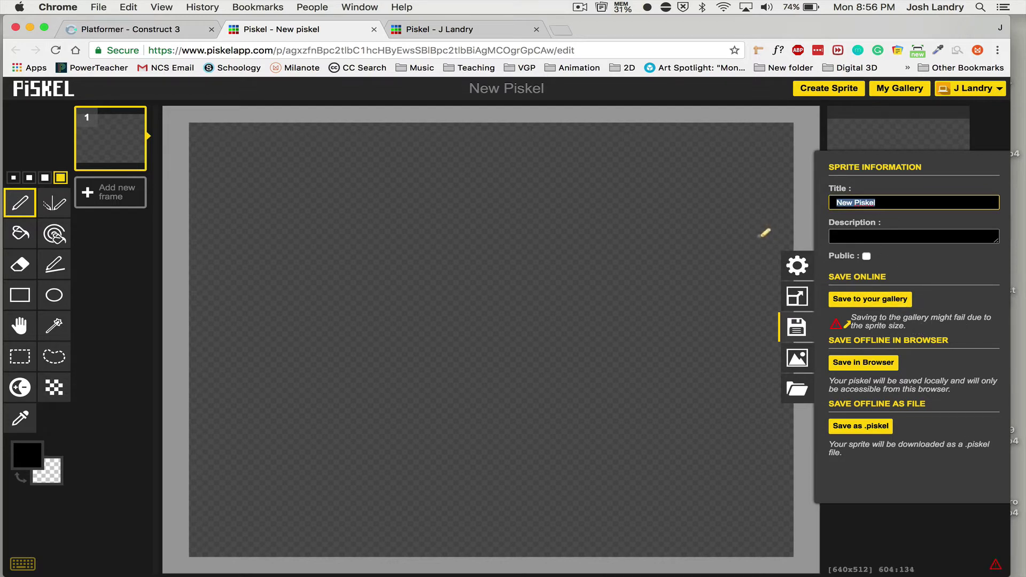
{"action": "type", "text": "TileBG"}
{"action": "left_click", "coordinate": [857, 300]}
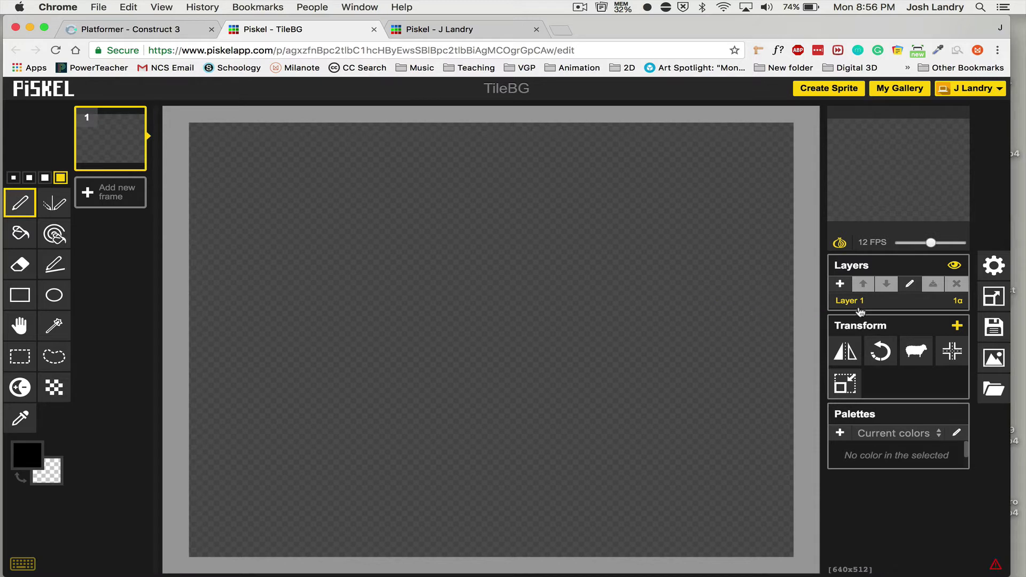
Rename the sprite's only layer to Sky
{"action": "left_click", "coordinate": [909, 283]}
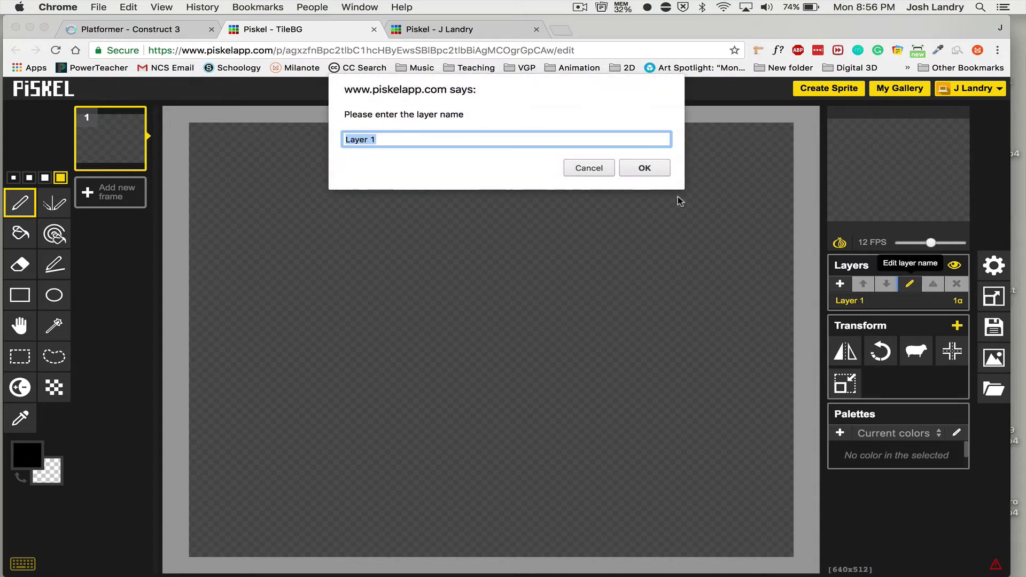
{"action": "type", "text": "Sky"}
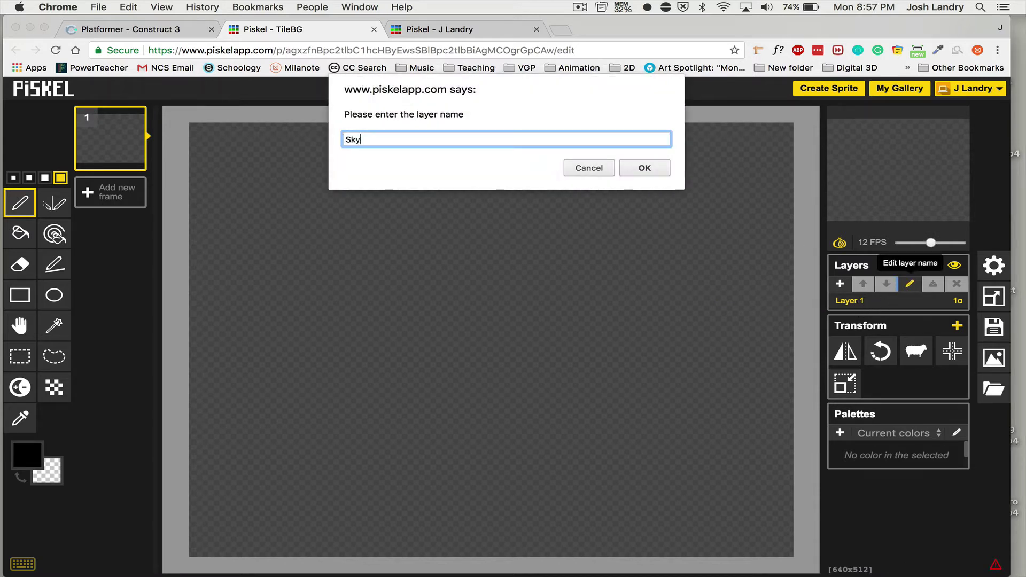
{"action": "key", "text": "Return"}
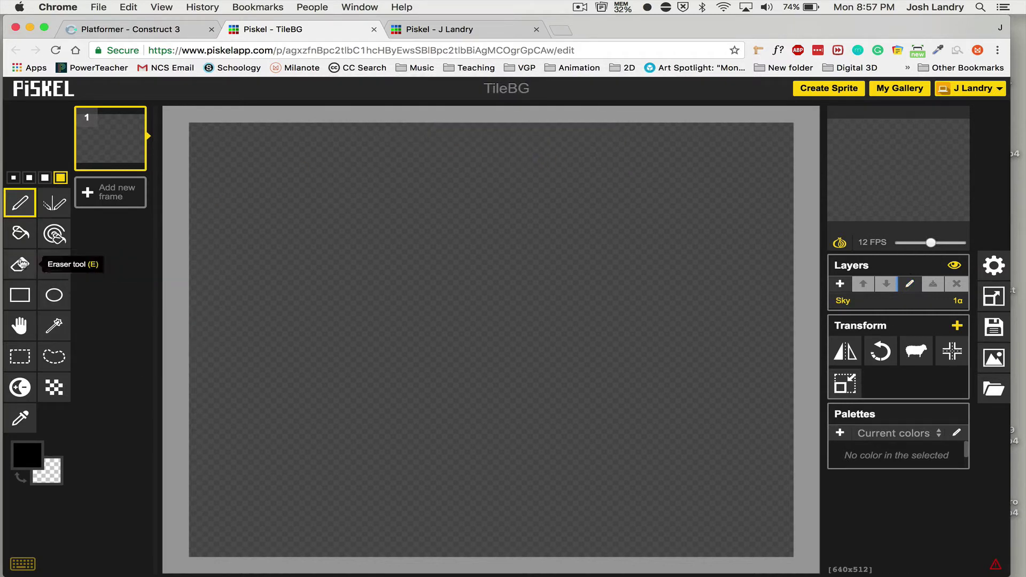
Fill the whole Sky layer with a dark blue-purple using the paint bucket
{"action": "left_click", "coordinate": [21, 234]}
{"action": "left_click", "coordinate": [23, 455]}
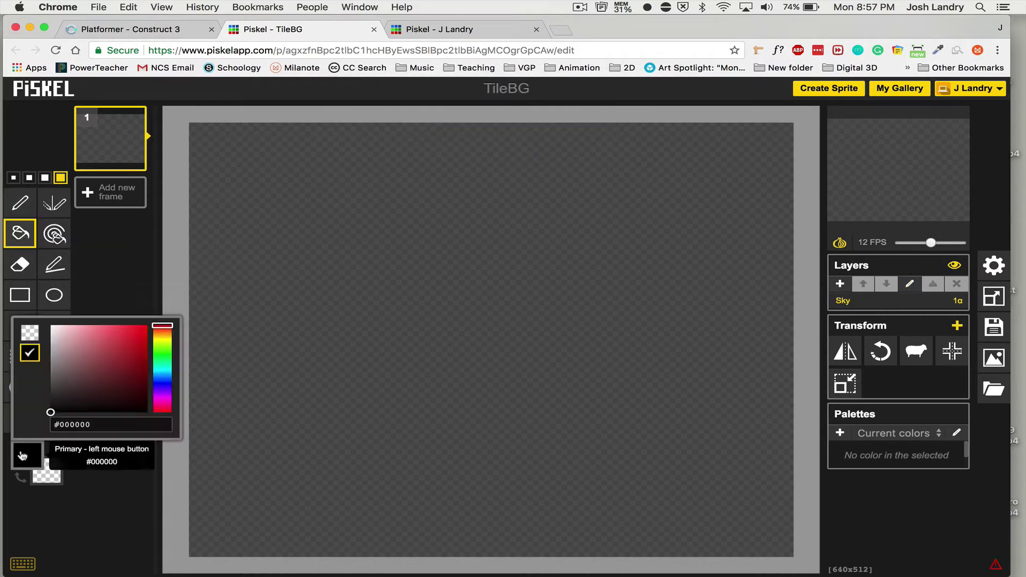
{"action": "left_click", "coordinate": [162, 387]}
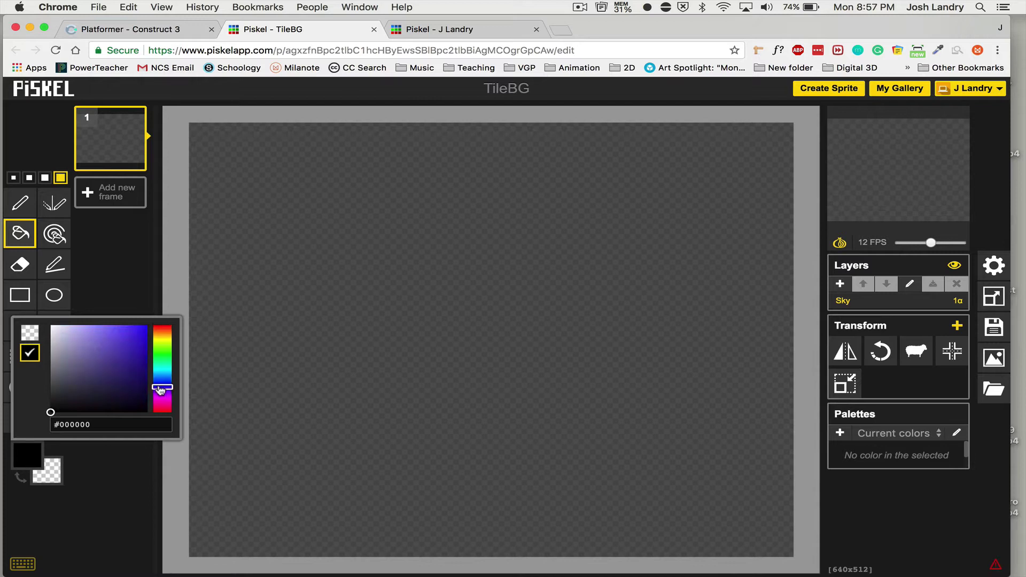
{"action": "left_click_drag", "start_coordinate": [118, 378], "coordinate": [107, 375]}
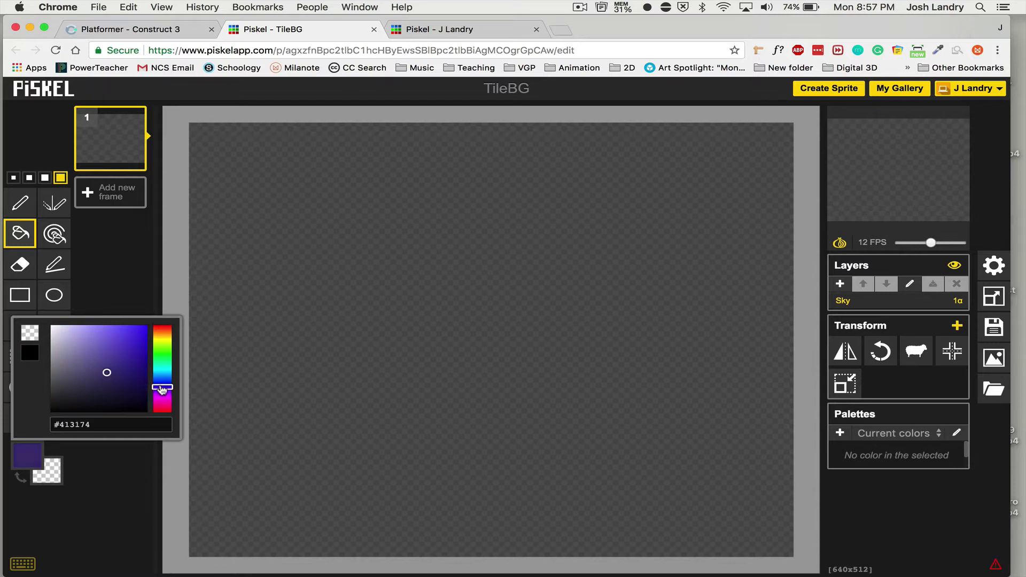
{"action": "left_click", "coordinate": [162, 385]}
{"action": "left_click", "coordinate": [106, 370]}
{"action": "left_click", "coordinate": [255, 312]}
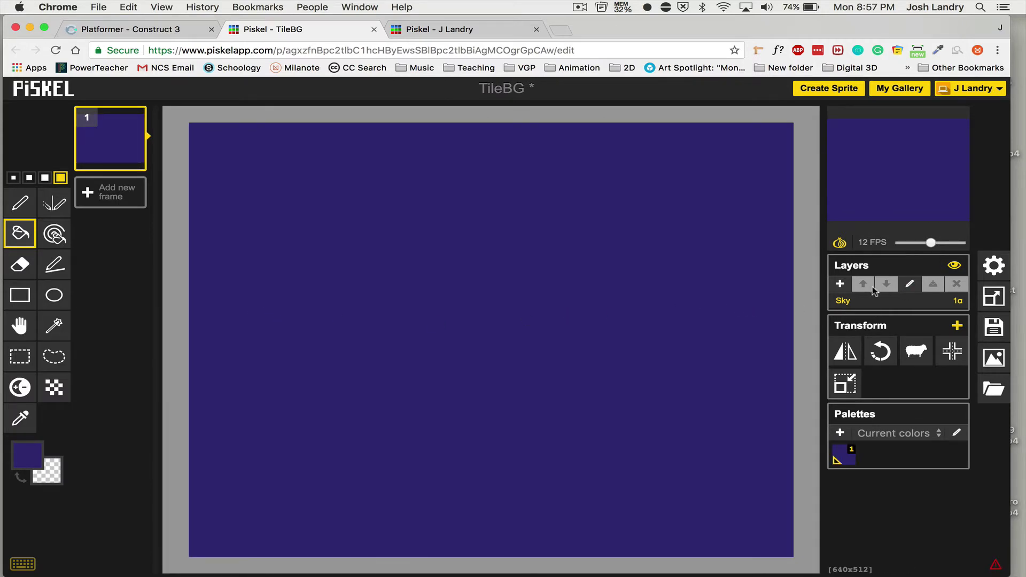
Add a new layer above Sky and name it Hills
{"action": "left_click", "coordinate": [839, 284]}
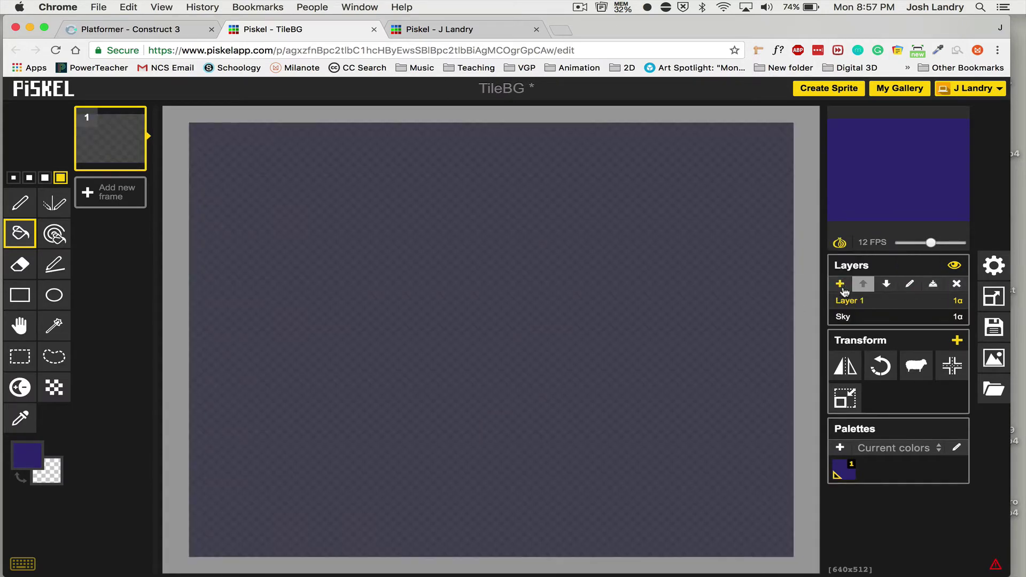
{"action": "left_click", "coordinate": [907, 287]}
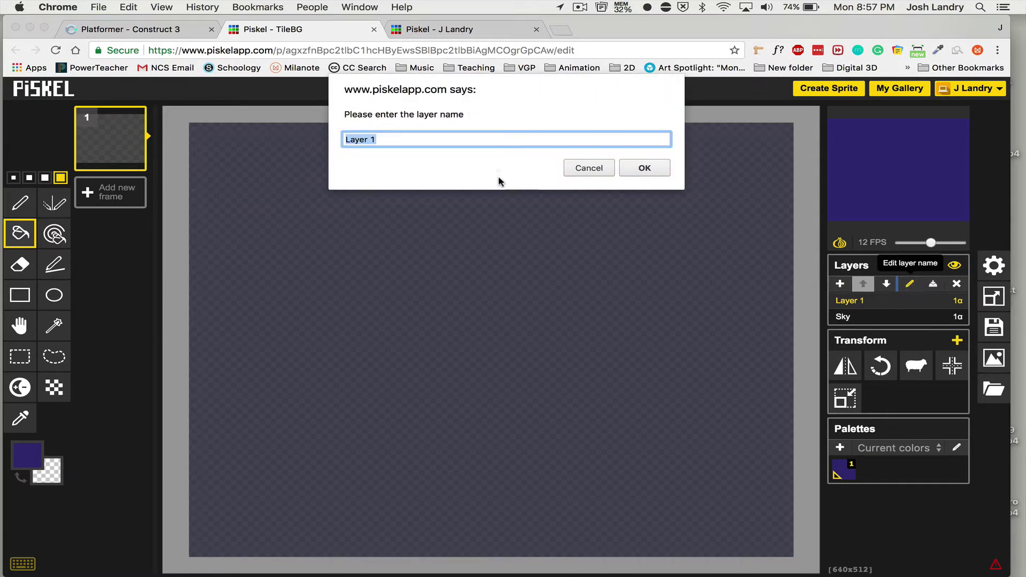
{"action": "type", "text": "Hills"}
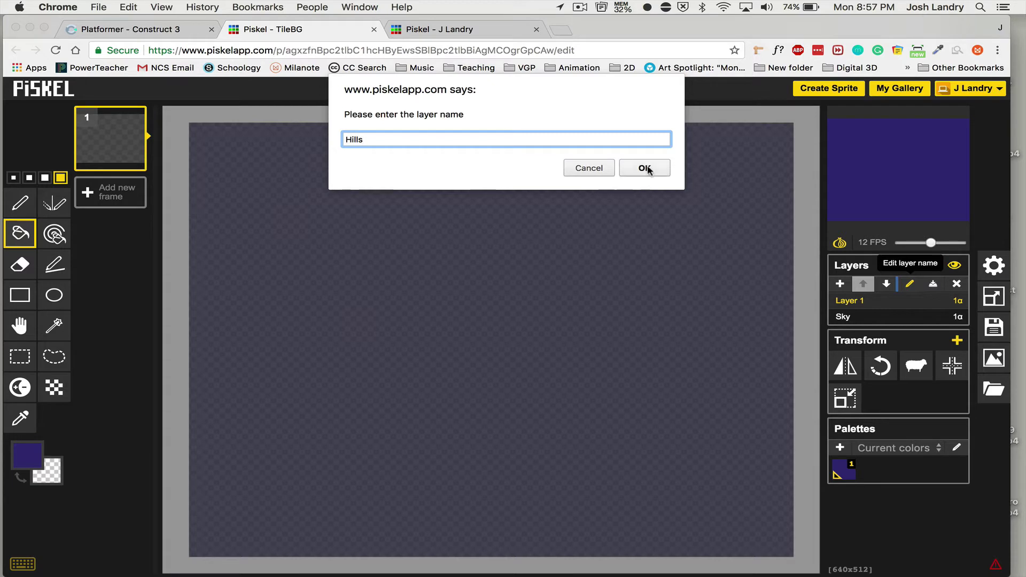
{"action": "left_click", "coordinate": [645, 168]}
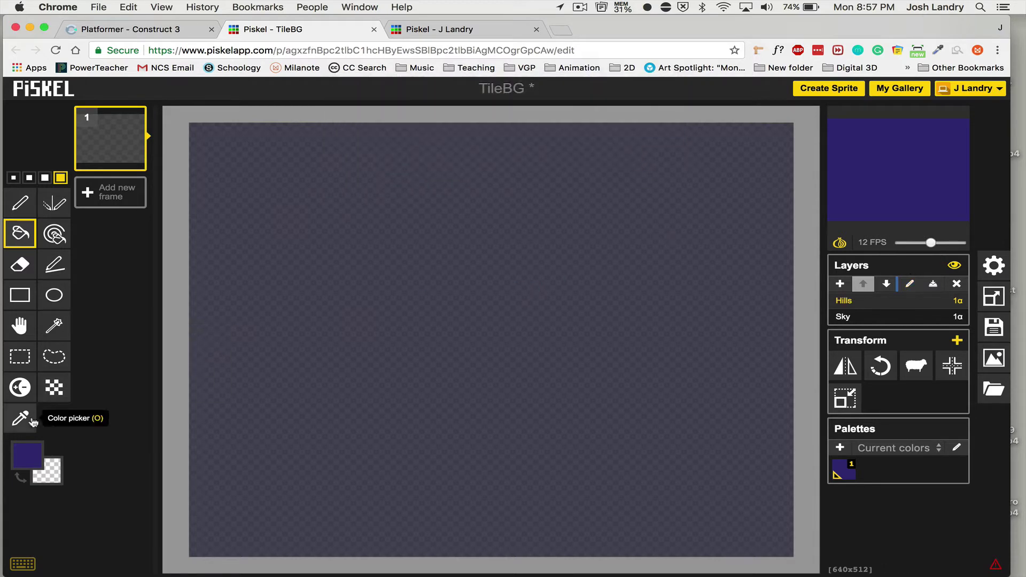
Set the primary color to a bright purple, about #9a54ee
{"action": "left_click", "coordinate": [28, 454]}
{"action": "left_click_drag", "start_coordinate": [188, 384], "coordinate": [130, 353]}
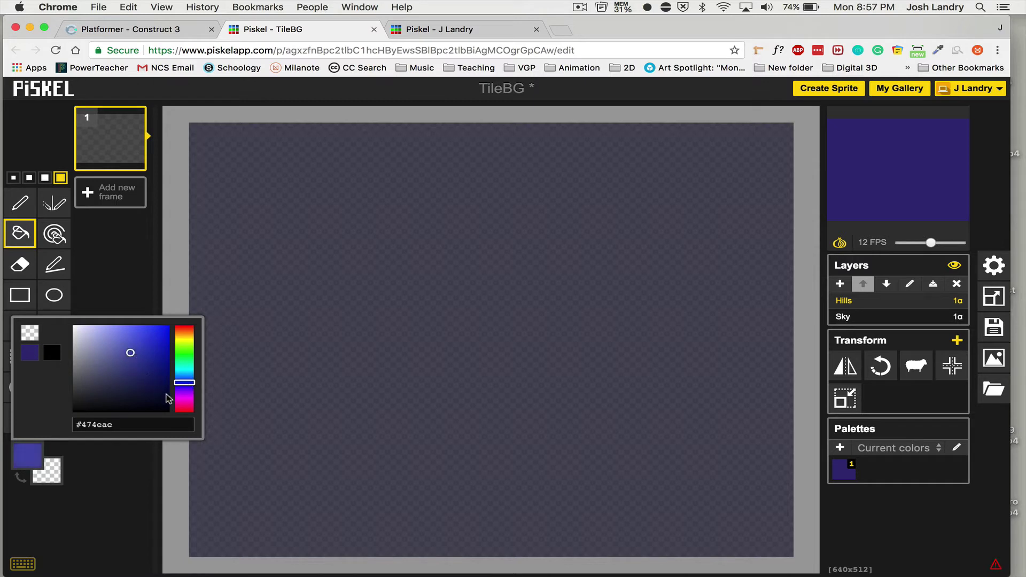
{"action": "left_click_drag", "start_coordinate": [184, 383], "coordinate": [184, 390]}
{"action": "mouse_move", "coordinate": [133, 355]}
{"action": "left_mouse_down"}
{"action": "mouse_move", "coordinate": [158, 332]}
{"action": "mouse_move", "coordinate": [136, 335]}
{"action": "left_mouse_up"}
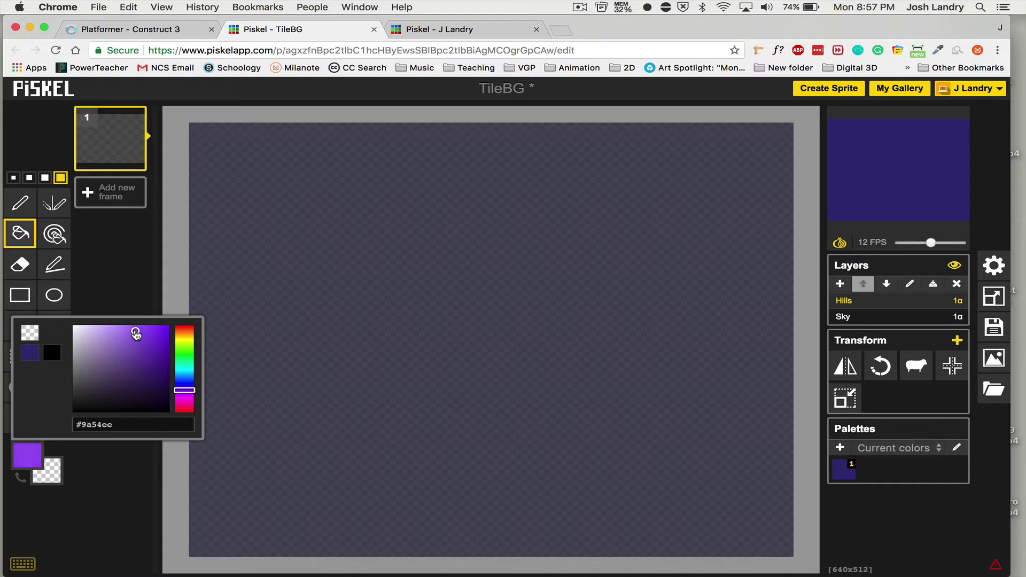
{"action": "left_click", "coordinate": [97, 280]}
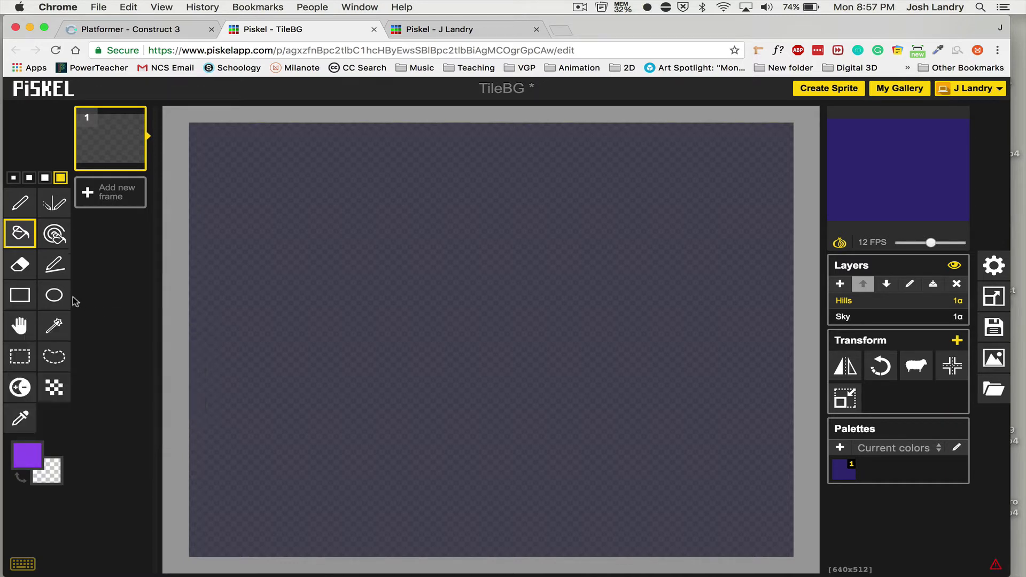
Draw a chain of eight overlapping purple ellipse outlines of varied sizes across the lower half of the Hills layer
{"action": "left_click", "coordinate": [53, 295]}
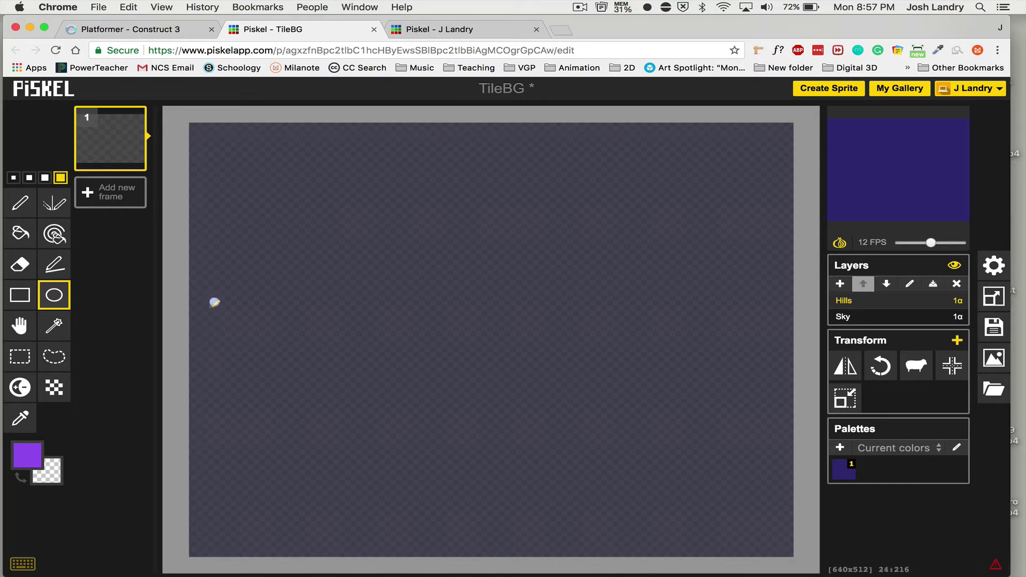
{"action": "left_click_drag", "start_coordinate": [217, 304], "coordinate": [372, 418]}
{"action": "left_click_drag", "start_coordinate": [325, 355], "coordinate": [475, 425]}
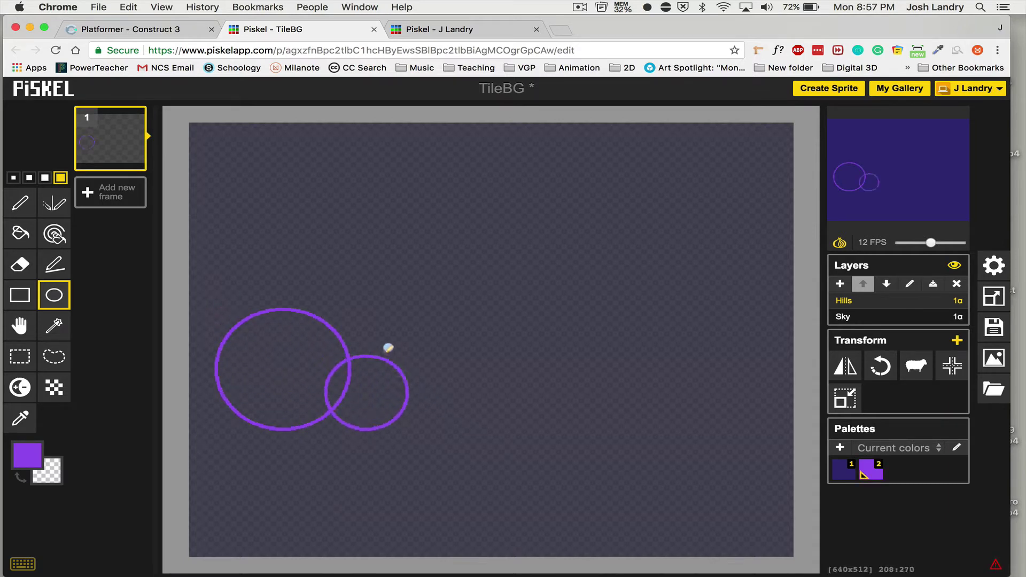
{"action": "left_click_drag", "start_coordinate": [393, 396], "coordinate": [545, 452]}
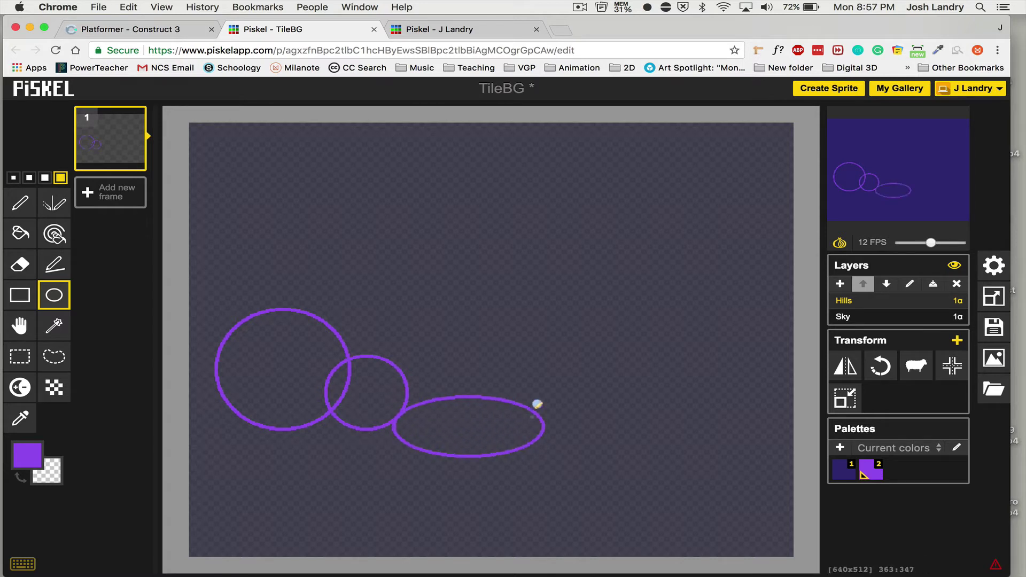
{"action": "left_click_drag", "start_coordinate": [555, 321], "coordinate": [664, 440]}
{"action": "left_click_drag", "start_coordinate": [640, 376], "coordinate": [757, 454]}
{"action": "left_click_drag", "start_coordinate": [514, 393], "coordinate": [603, 457]}
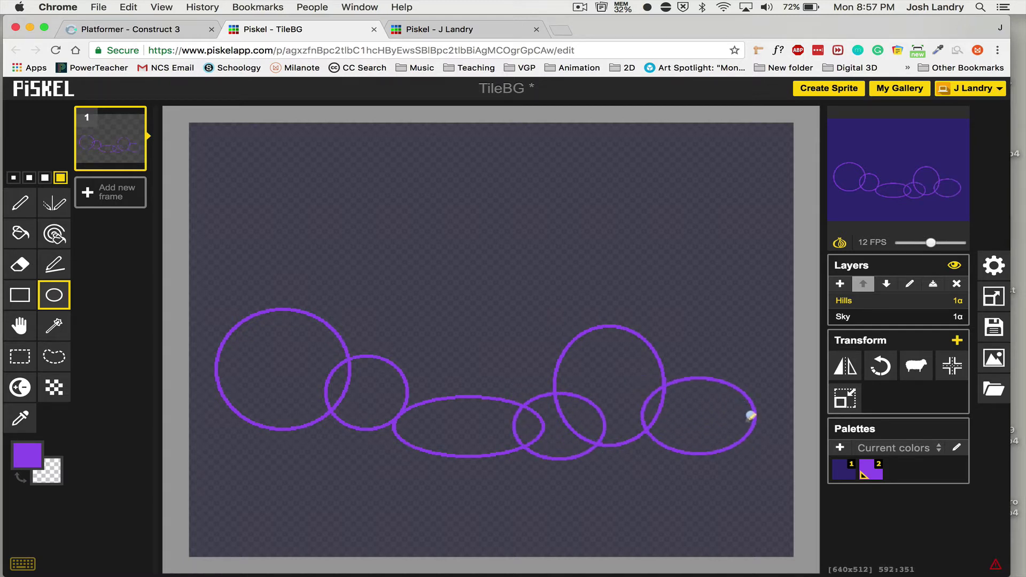
{"action": "left_click_drag", "start_coordinate": [740, 407], "coordinate": [795, 452]}
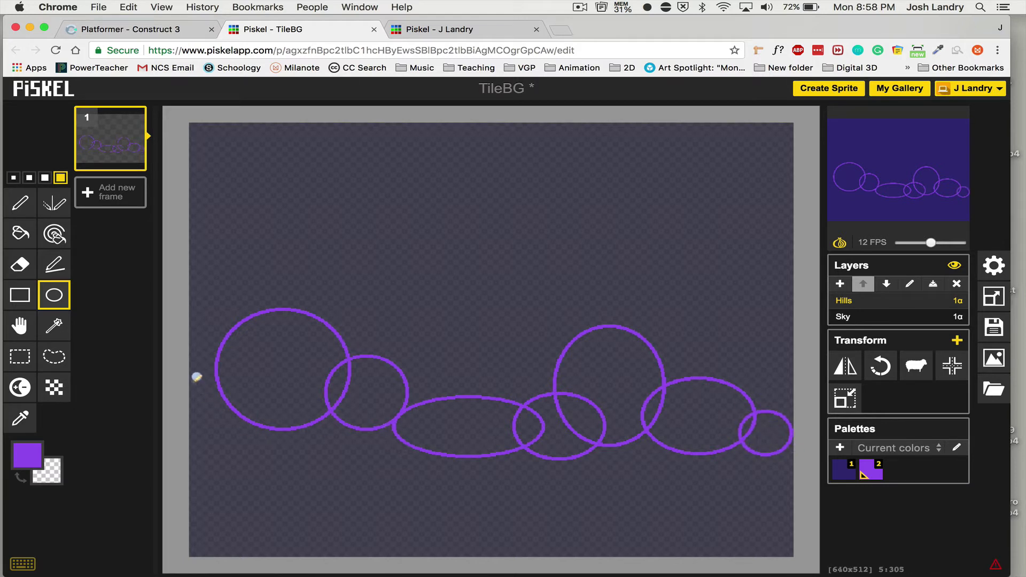
{"action": "left_click_drag", "start_coordinate": [195, 375], "coordinate": [245, 416]}
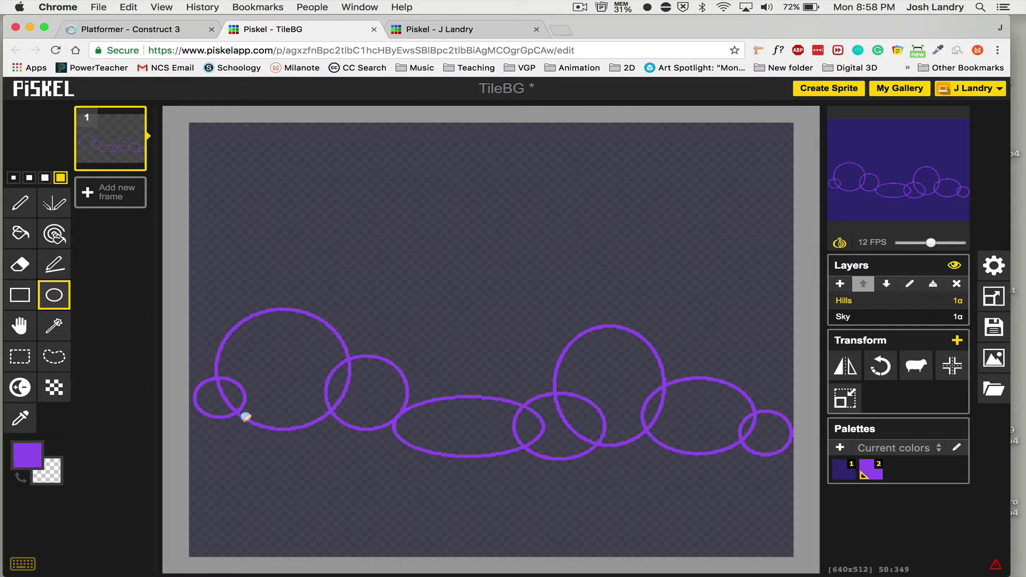
Fill every hill ellipse and the overlaps between them with the purple using the paint bucket
{"action": "left_click", "coordinate": [20, 233]}
{"action": "left_click", "coordinate": [213, 398]}
{"action": "left_click", "coordinate": [283, 376]}
{"action": "left_click", "coordinate": [370, 391]}
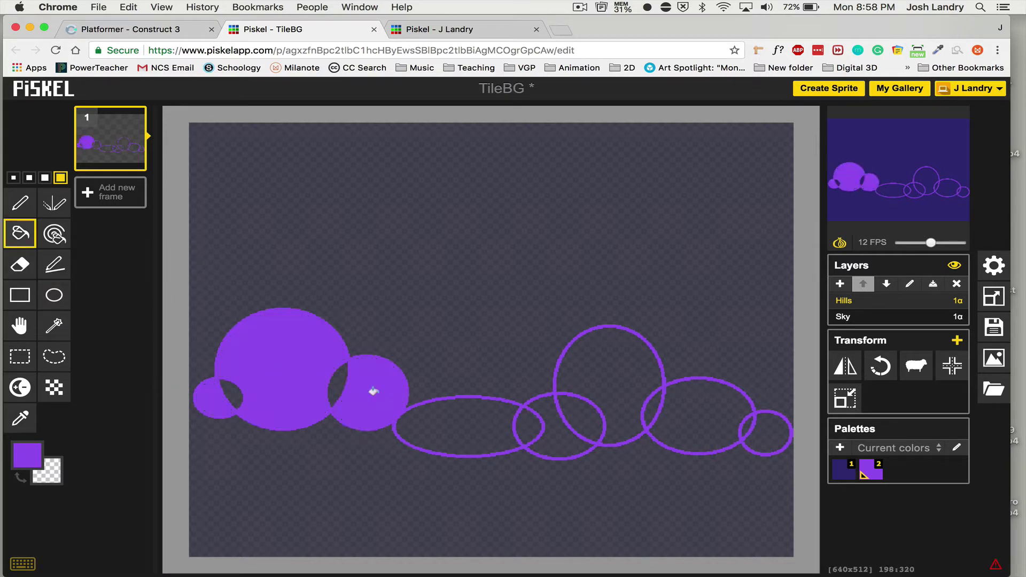
{"action": "left_click", "coordinate": [470, 424]}
{"action": "left_click", "coordinate": [557, 420]}
{"action": "left_click", "coordinate": [577, 410]}
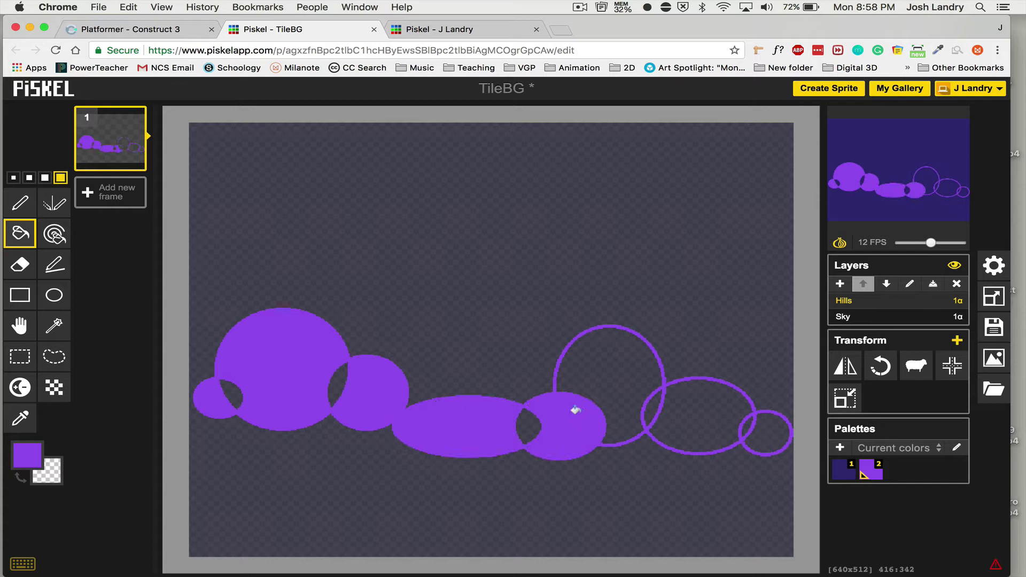
{"action": "left_click", "coordinate": [528, 423]}
{"action": "left_click", "coordinate": [587, 392]}
{"action": "left_click", "coordinate": [650, 407]}
{"action": "left_click", "coordinate": [716, 423]}
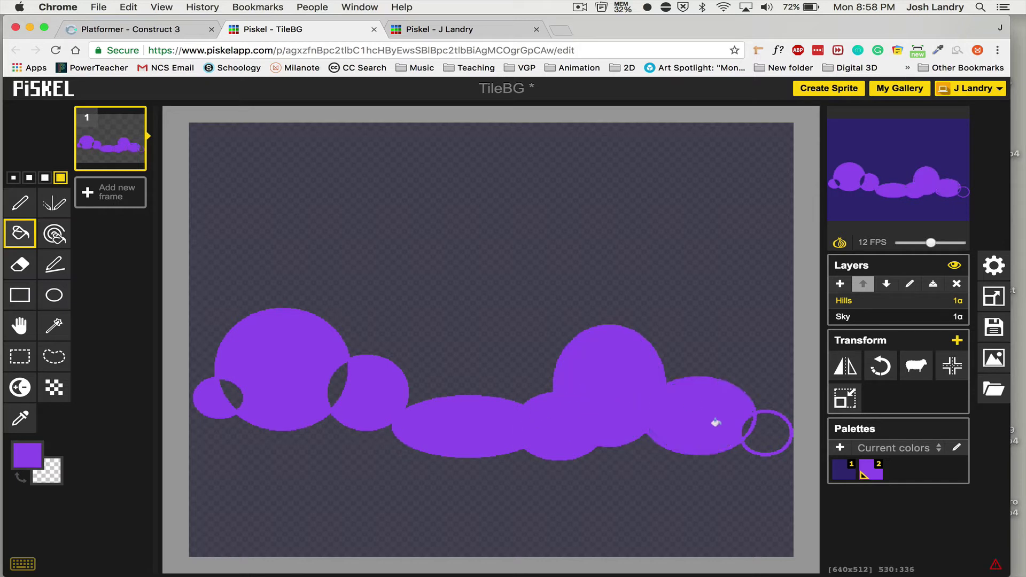
{"action": "left_click", "coordinate": [747, 428]}
{"action": "left_click", "coordinate": [334, 387]}
{"action": "left_click", "coordinate": [231, 393]}
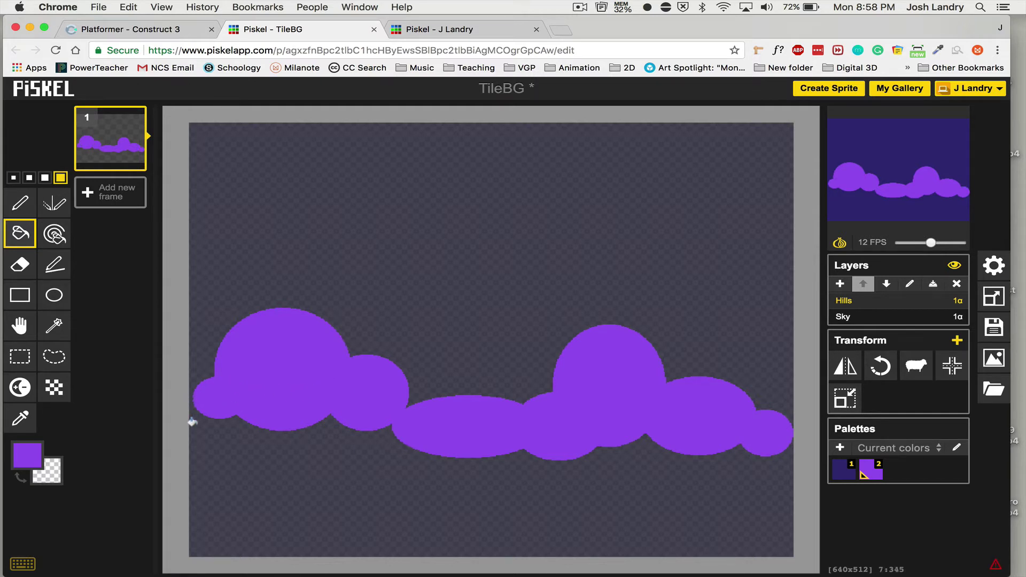
Extend the hills to the canvas's left edge with a small ellipse and fill the whole area beneath them purple
{"action": "left_click", "coordinate": [53, 265]}
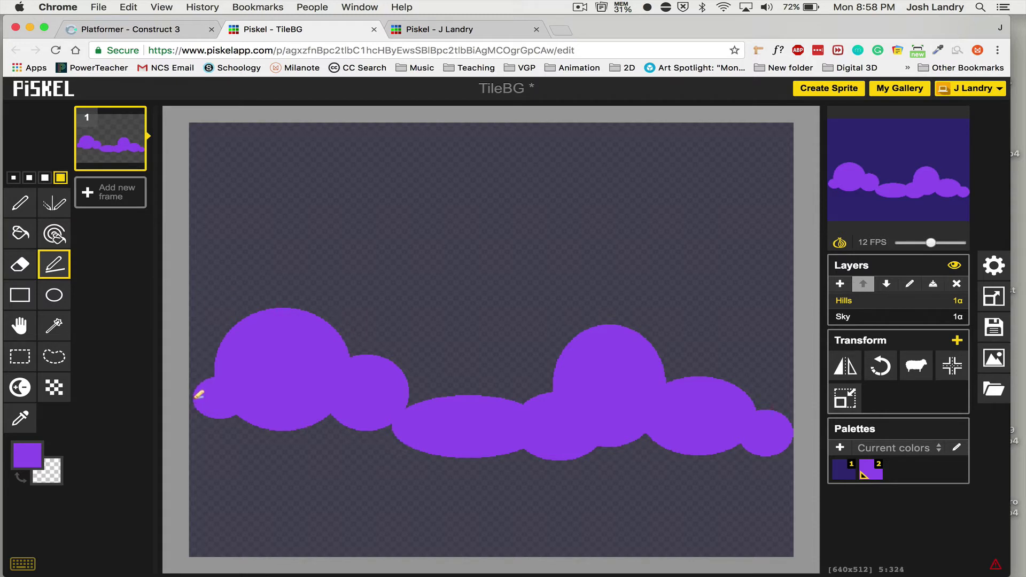
{"action": "left_click", "coordinate": [54, 295]}
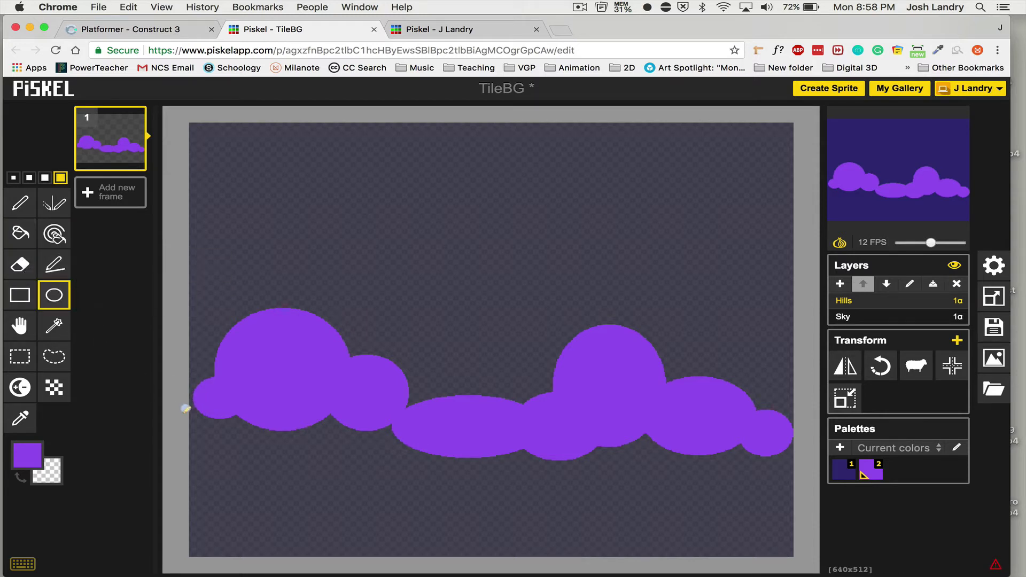
{"action": "mouse_move", "coordinate": [194, 386]}
{"action": "left_mouse_down"}
{"action": "mouse_move", "coordinate": [219, 415]}
{"action": "mouse_move", "coordinate": [187, 390]}
{"action": "mouse_move", "coordinate": [238, 414]}
{"action": "left_mouse_up"}
{"action": "left_click", "coordinate": [20, 233]}
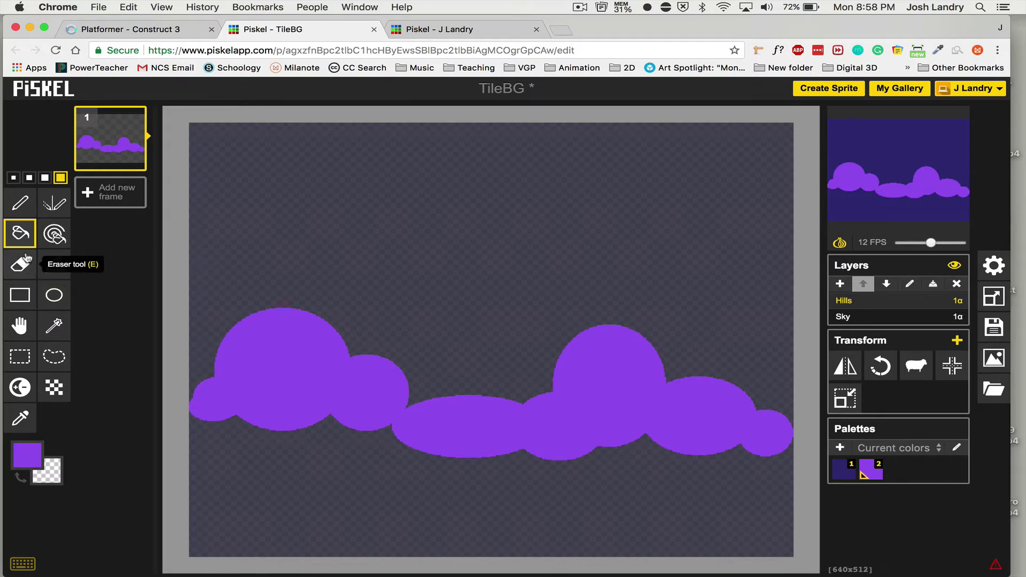
{"action": "left_click", "coordinate": [467, 492]}
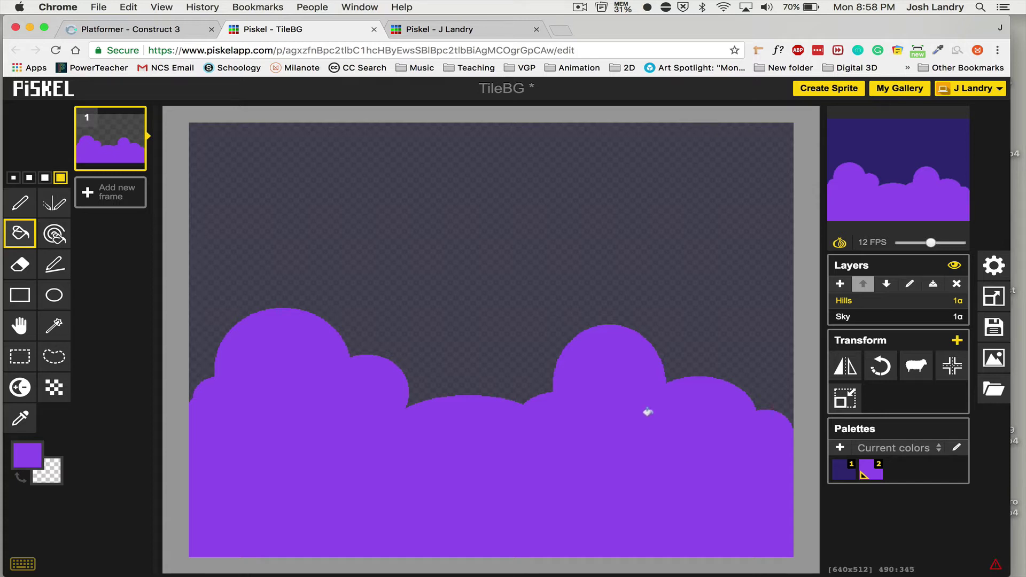
Add a layer named Clouds above Hills and save the sprite
{"action": "left_click", "coordinate": [839, 283]}
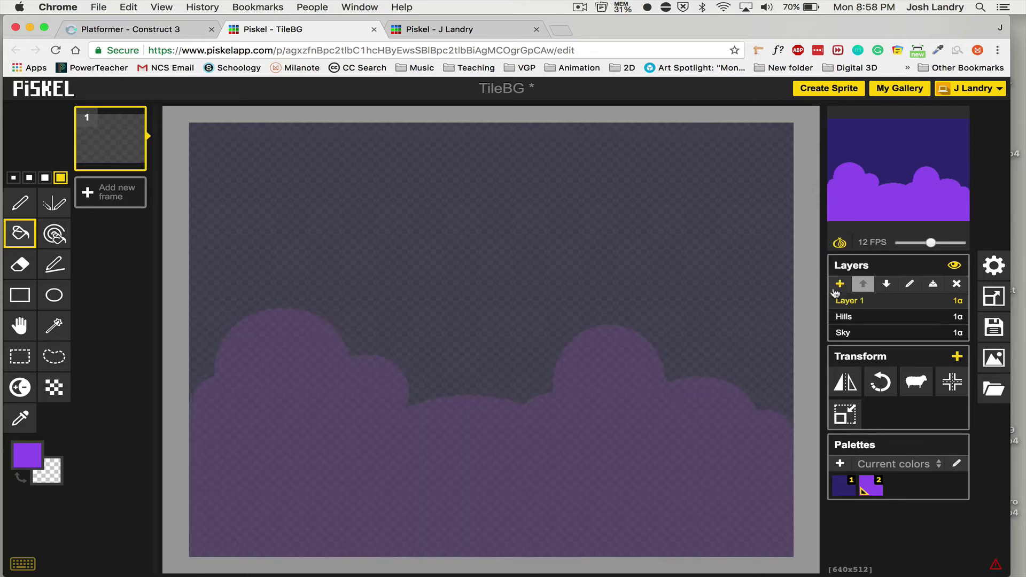
{"action": "left_click", "coordinate": [983, 327]}
{"action": "left_click", "coordinate": [871, 299]}
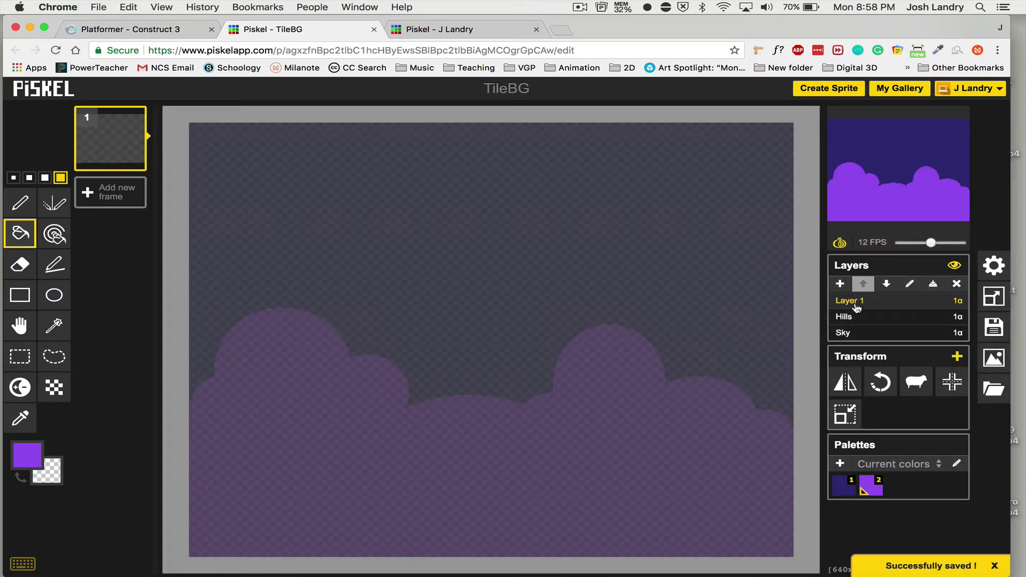
{"action": "left_click", "coordinate": [907, 284]}
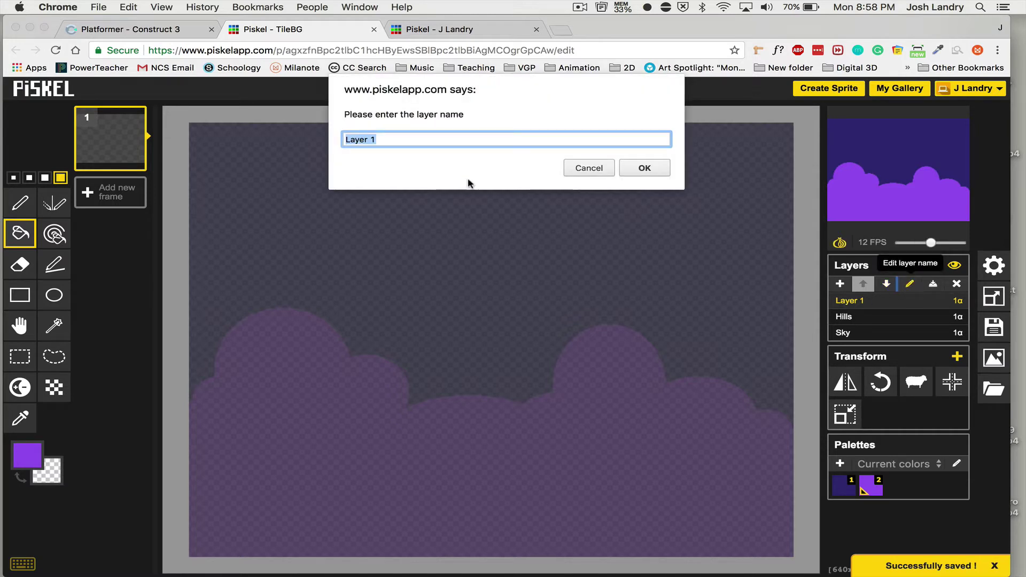
{"action": "type", "text": "Clouds"}
{"action": "left_click", "coordinate": [645, 169]}
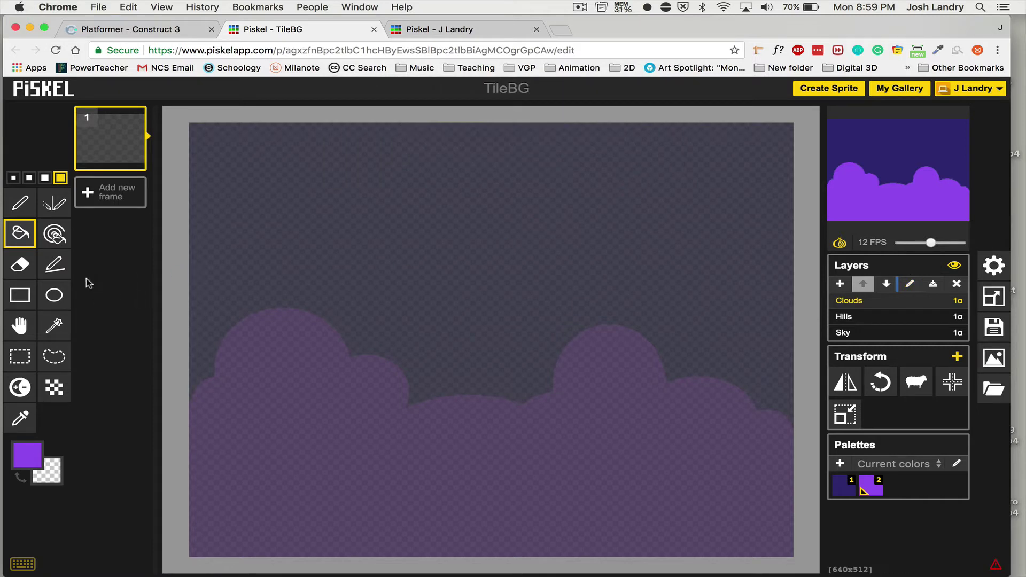
Set the primary color to a pale sky blue, about #c3e4f6, for drawing ellipses
{"action": "left_click", "coordinate": [54, 294]}
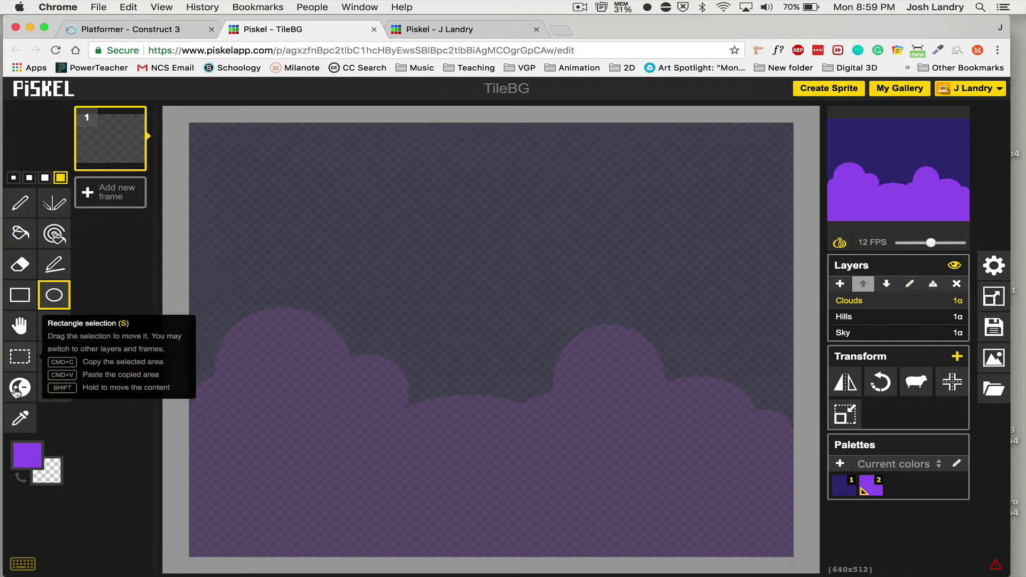
{"action": "left_click", "coordinate": [27, 455]}
{"action": "left_click", "coordinate": [103, 330]}
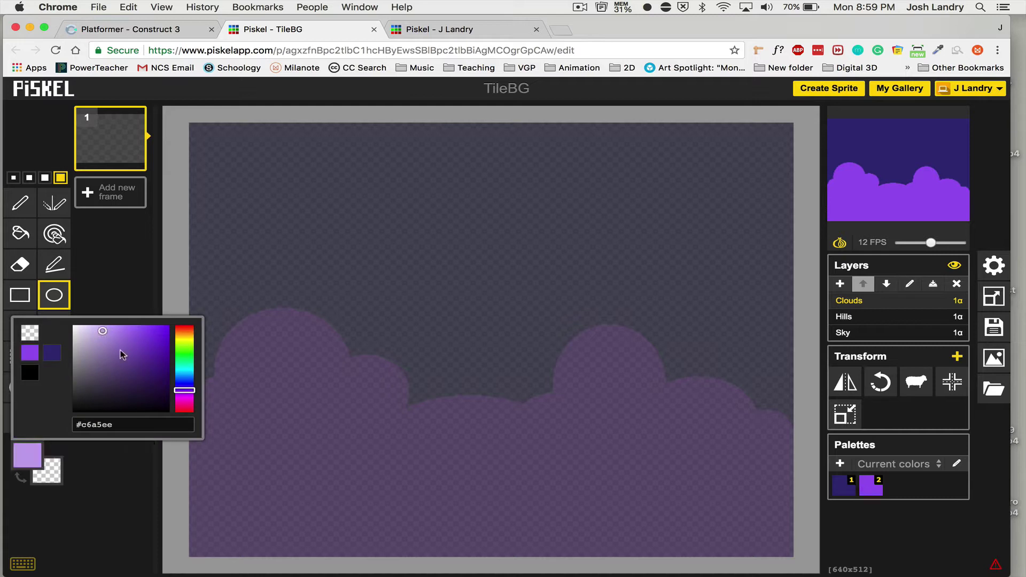
{"action": "left_click", "coordinate": [180, 373]}
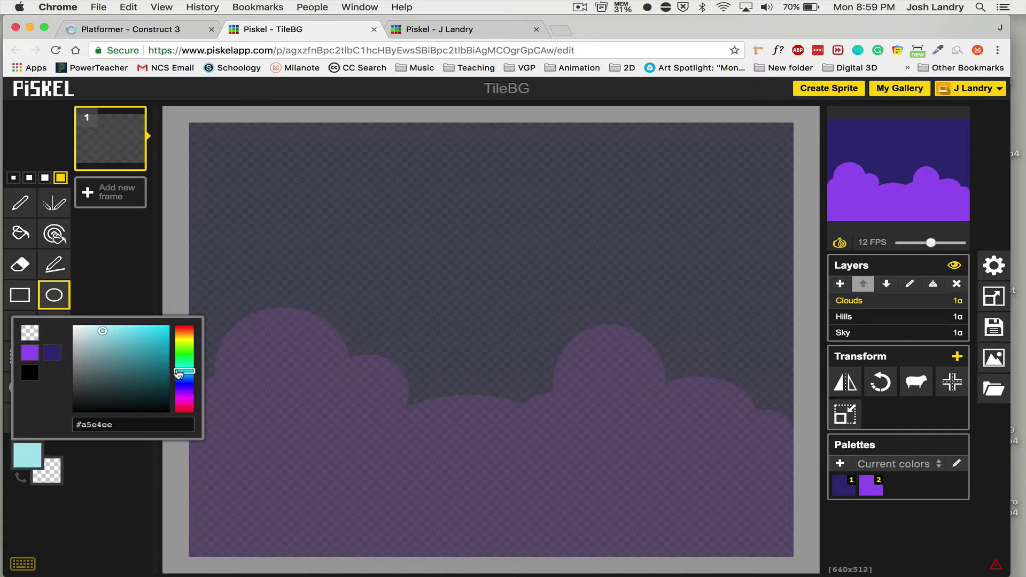
{"action": "left_click", "coordinate": [179, 374]}
{"action": "left_click", "coordinate": [95, 333]}
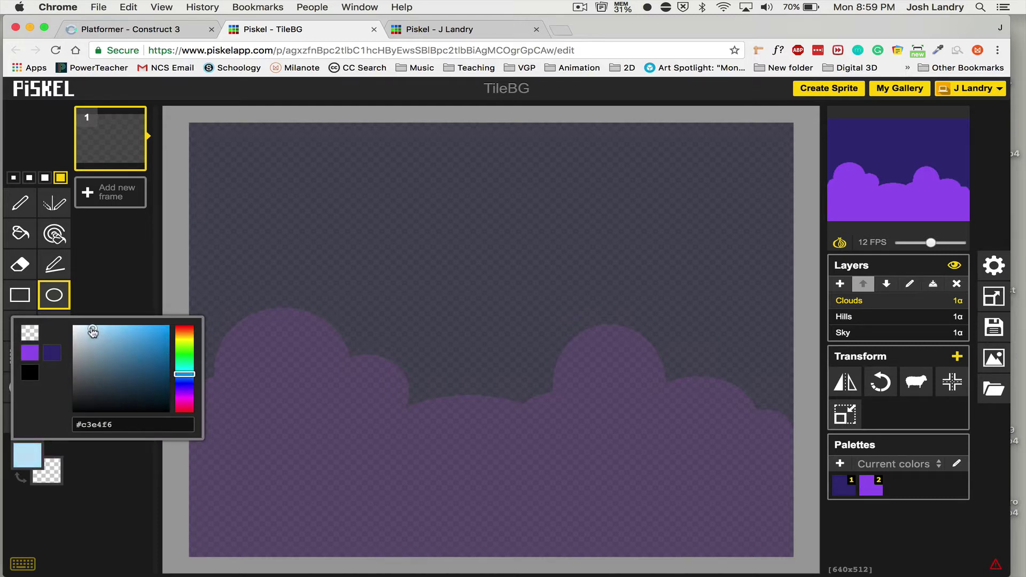
{"action": "left_click", "coordinate": [104, 285]}
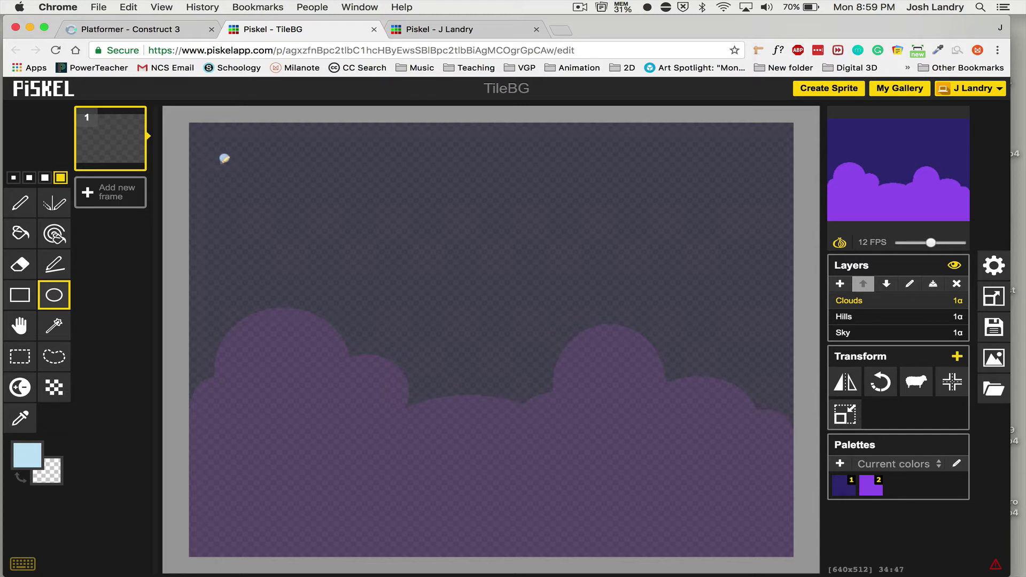
Outline a cloud of five overlapping ellipses in the upper-left part of the Clouds layer's canvas
{"action": "left_click_drag", "start_coordinate": [223, 162], "coordinate": [301, 206]}
{"action": "left_click_drag", "start_coordinate": [284, 186], "coordinate": [322, 217]}
{"action": "left_click_drag", "start_coordinate": [288, 162], "coordinate": [331, 195]}
{"action": "left_click_drag", "start_coordinate": [217, 196], "coordinate": [305, 219]}
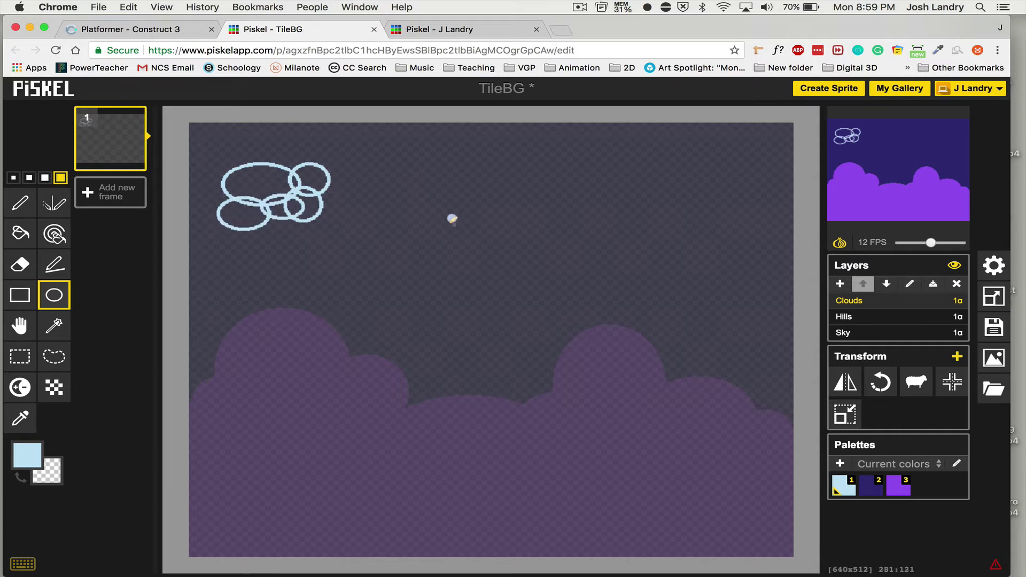
Outline a four-ellipse cloud near the upper middle of the canvas and a larger five-ellipse cloud at the upper right
{"action": "left_click_drag", "start_coordinate": [434, 214], "coordinate": [498, 258]}
{"action": "left_click_drag", "start_coordinate": [481, 233], "coordinate": [533, 270]}
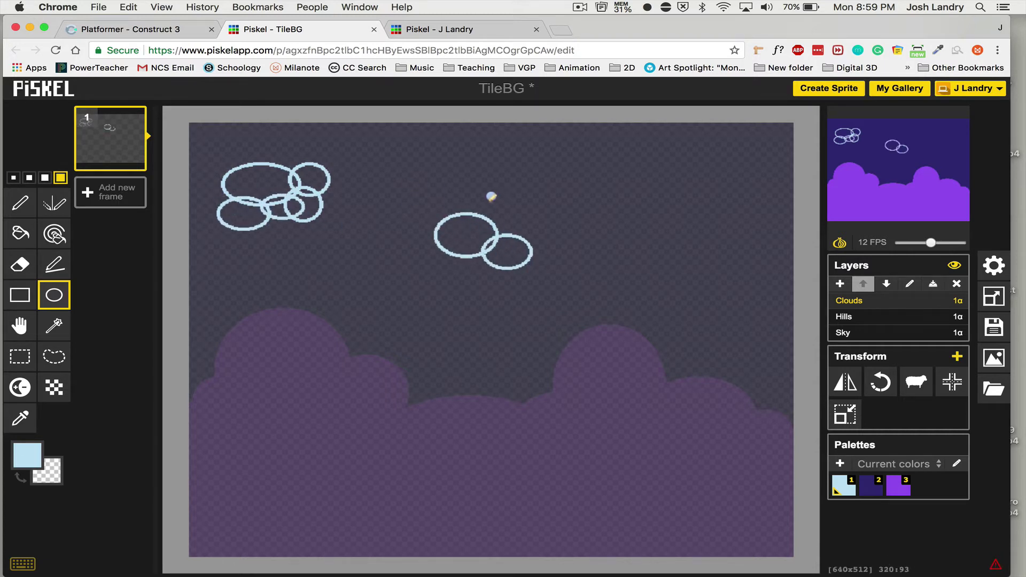
{"action": "left_click_drag", "start_coordinate": [474, 200], "coordinate": [565, 251]}
{"action": "left_click_drag", "start_coordinate": [652, 160], "coordinate": [772, 230]}
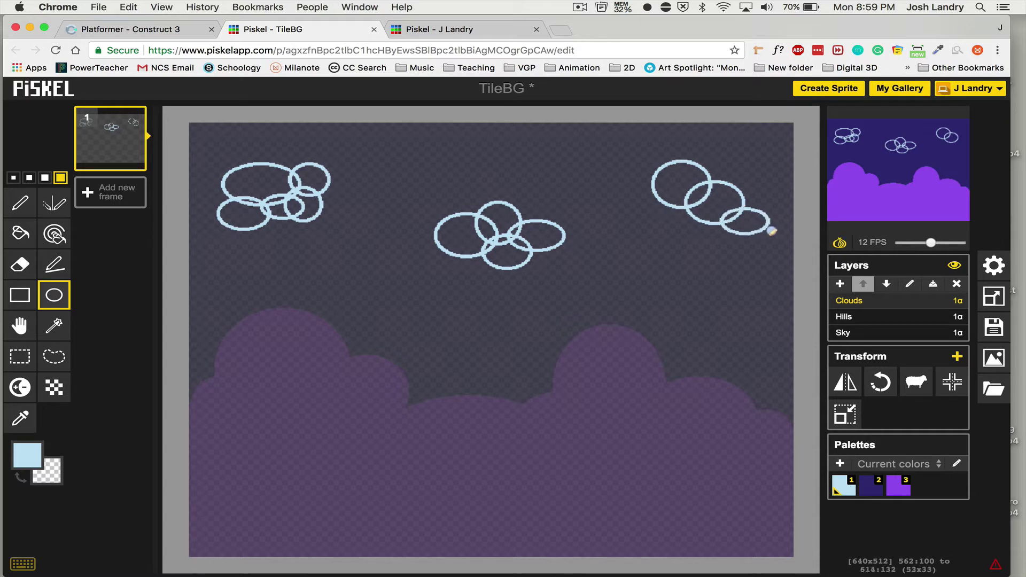
{"action": "left_click_drag", "start_coordinate": [632, 196], "coordinate": [748, 255]}
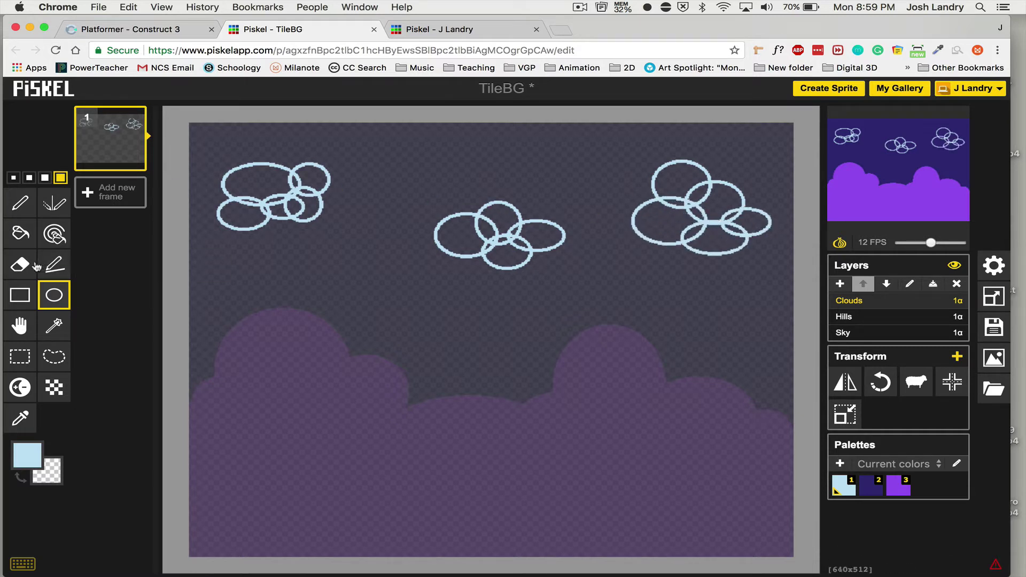
Fill the ellipses of the upper-left cloud with pale blue using the paint bucket
{"action": "left_click", "coordinate": [19, 233]}
{"action": "left_click", "coordinate": [235, 213]}
{"action": "left_click", "coordinate": [247, 180]}
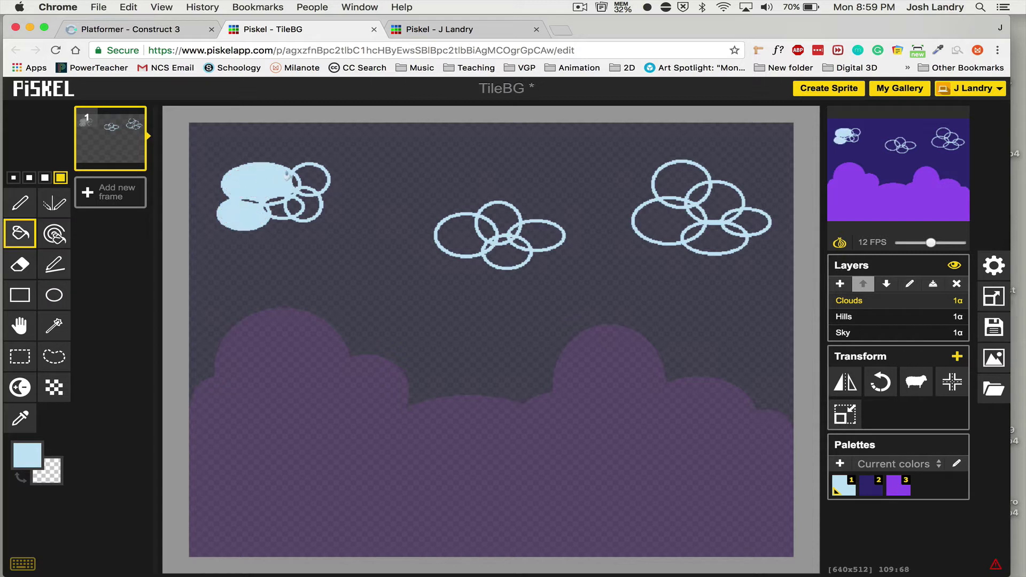
{"action": "left_click", "coordinate": [314, 177]}
{"action": "left_click", "coordinate": [309, 208]}
{"action": "left_click", "coordinate": [285, 203]}
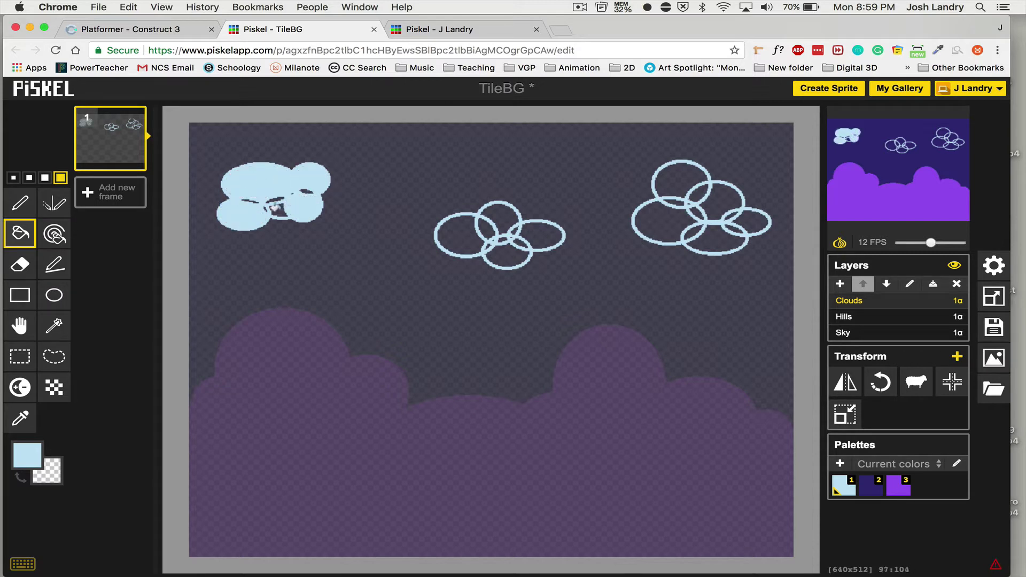
{"action": "left_click", "coordinate": [275, 208]}
Fill the ellipses and main overlaps of the middle cloud with pale blue
{"action": "left_click", "coordinate": [456, 230]}
{"action": "left_click", "coordinate": [503, 219]}
{"action": "left_click", "coordinate": [541, 233]}
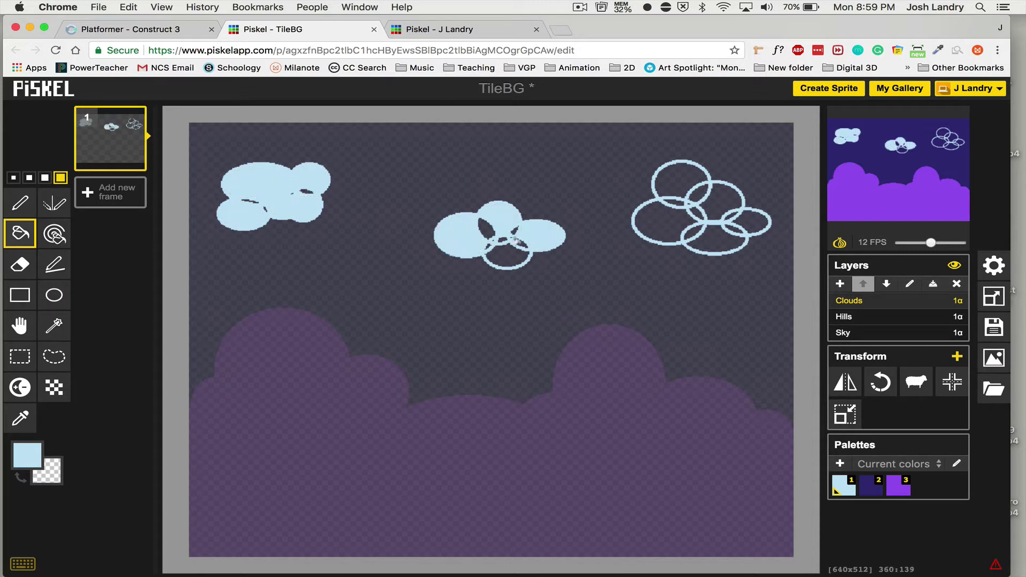
{"action": "left_click", "coordinate": [505, 252]}
{"action": "left_click", "coordinate": [485, 230]}
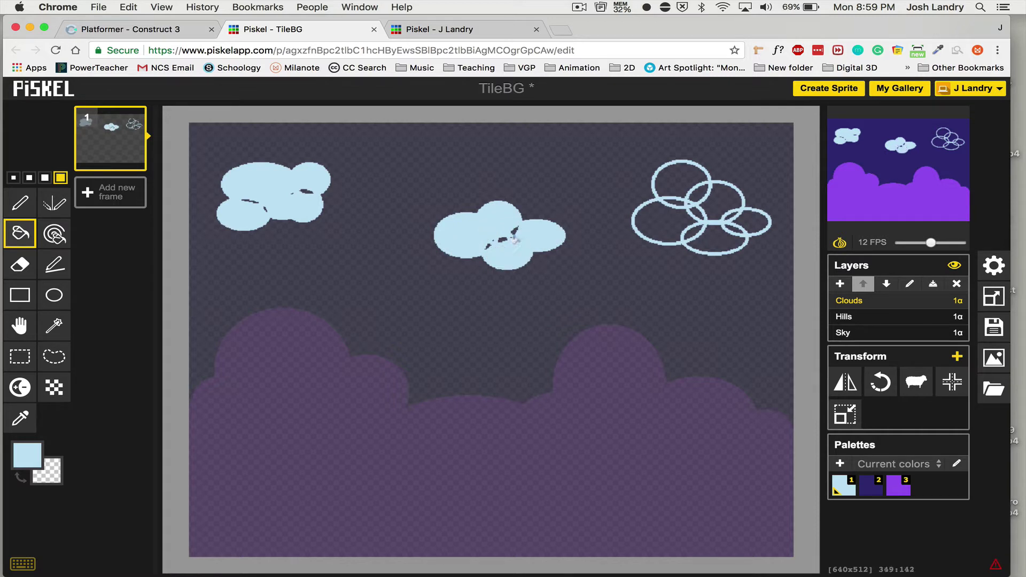
Fill the ellipses and overlaps of the upper-right cloud with pale blue
{"action": "left_click", "coordinate": [654, 218]}
{"action": "left_click", "coordinate": [689, 179]}
{"action": "left_click", "coordinate": [716, 191]}
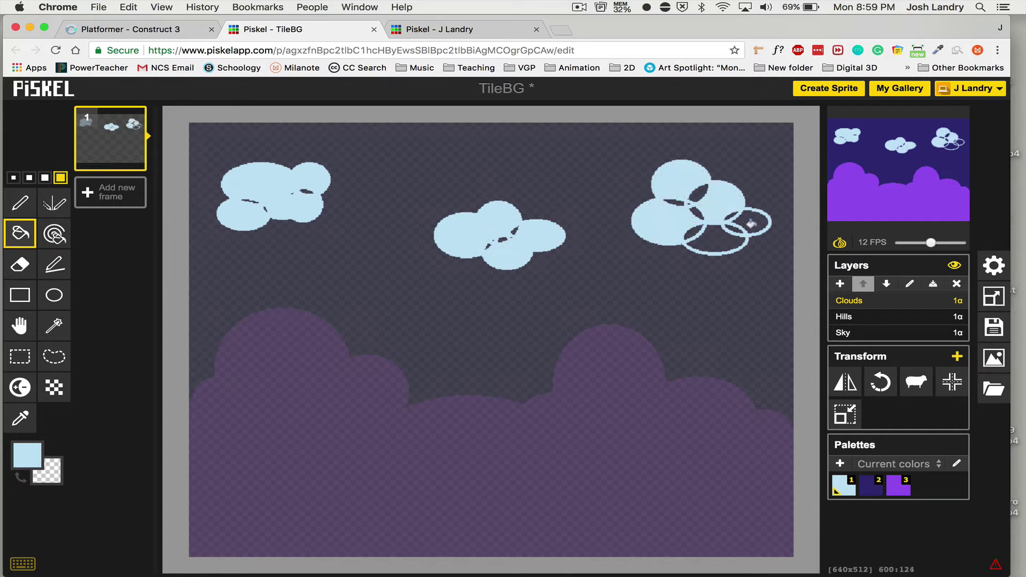
{"action": "left_click", "coordinate": [750, 223]}
{"action": "left_click", "coordinate": [725, 233]}
{"action": "left_click", "coordinate": [695, 193]}
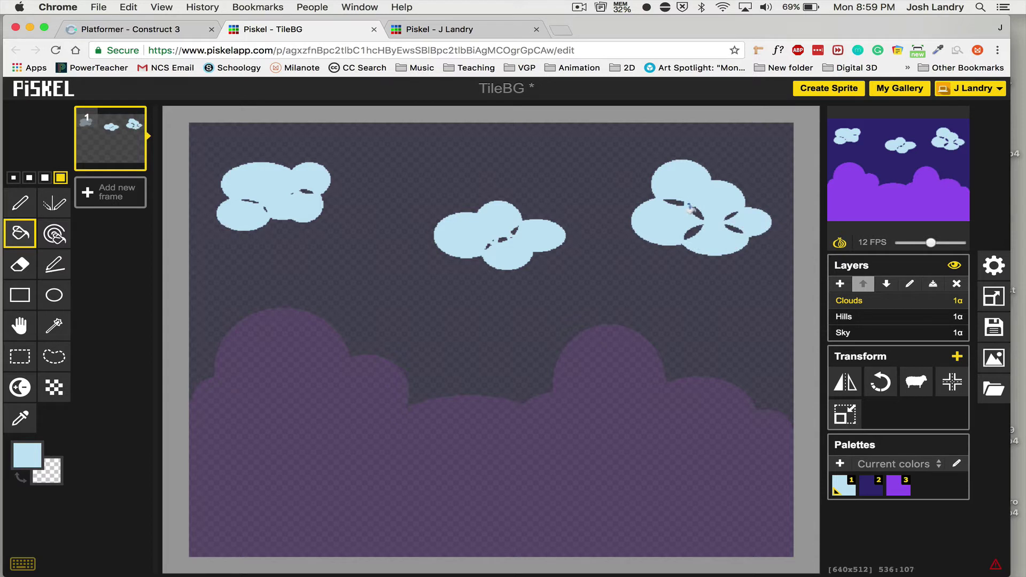
{"action": "left_click", "coordinate": [692, 211]}
{"action": "left_click", "coordinate": [689, 230]}
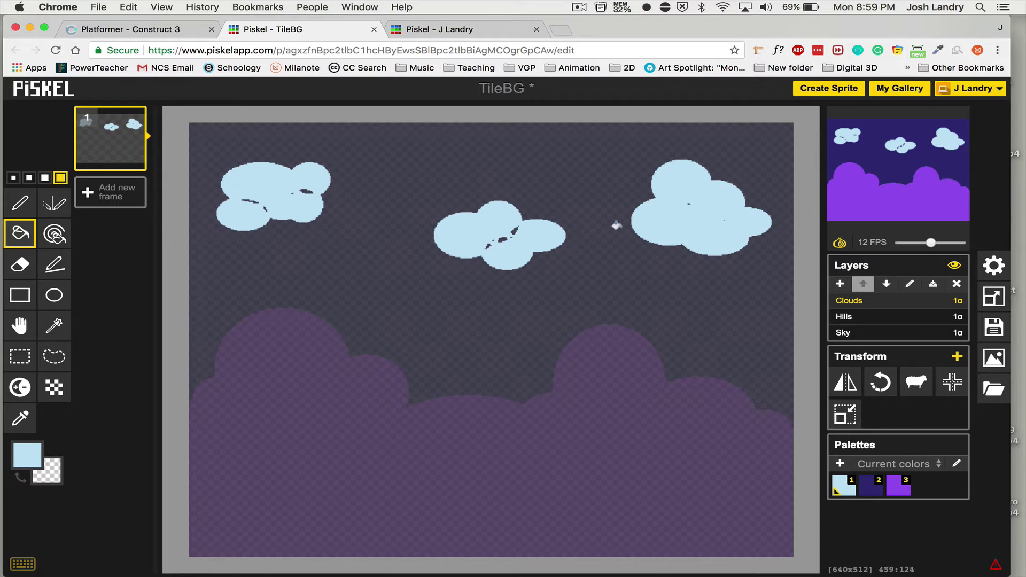
Paint over the small gaps left inside the clouds with the Pen tool
{"action": "left_click", "coordinate": [19, 203]}
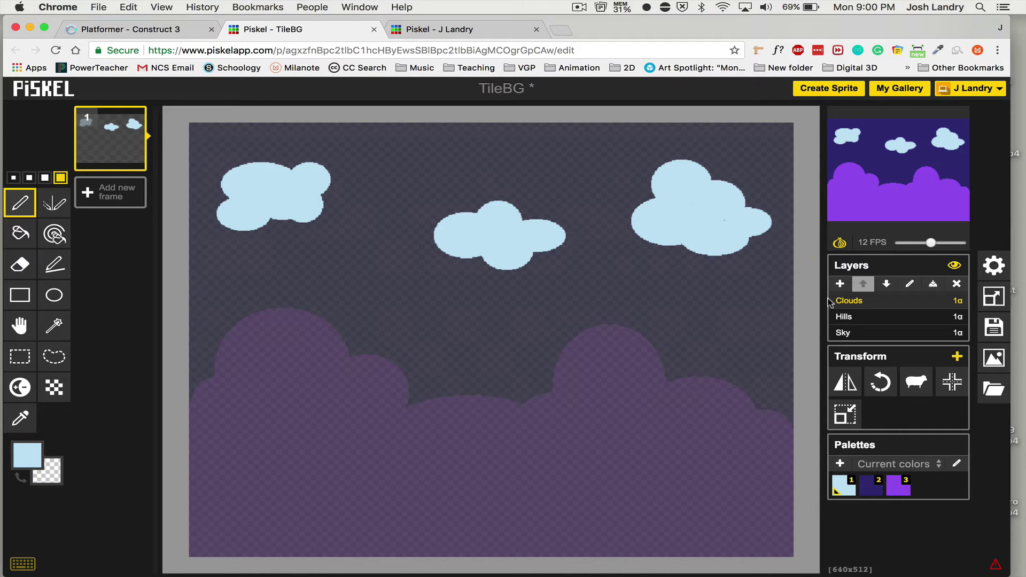
Save the sprite to the online gallery and set the Clouds layer's opacity to 0.5
{"action": "left_click", "coordinate": [994, 326]}
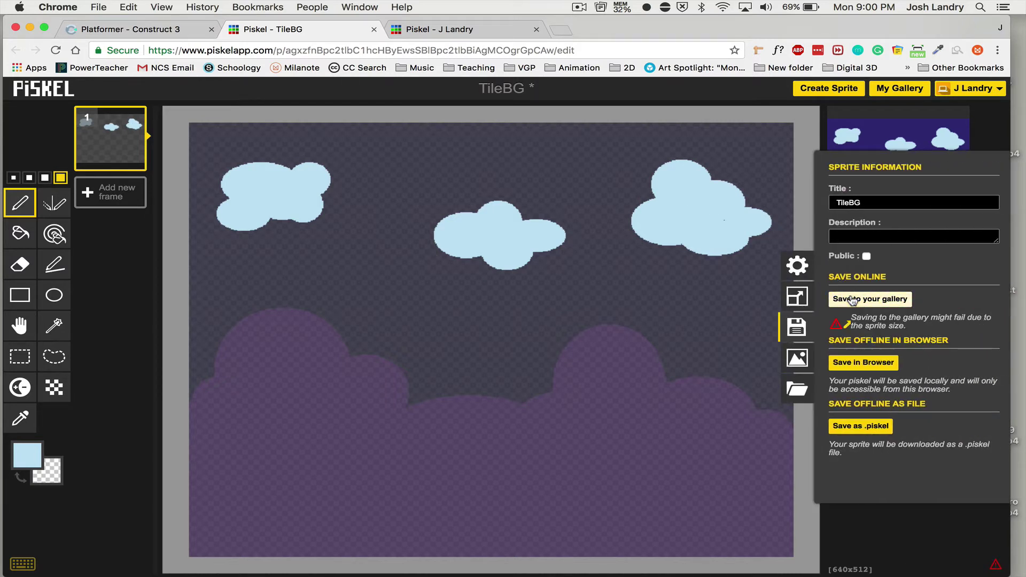
{"action": "left_click", "coordinate": [853, 300]}
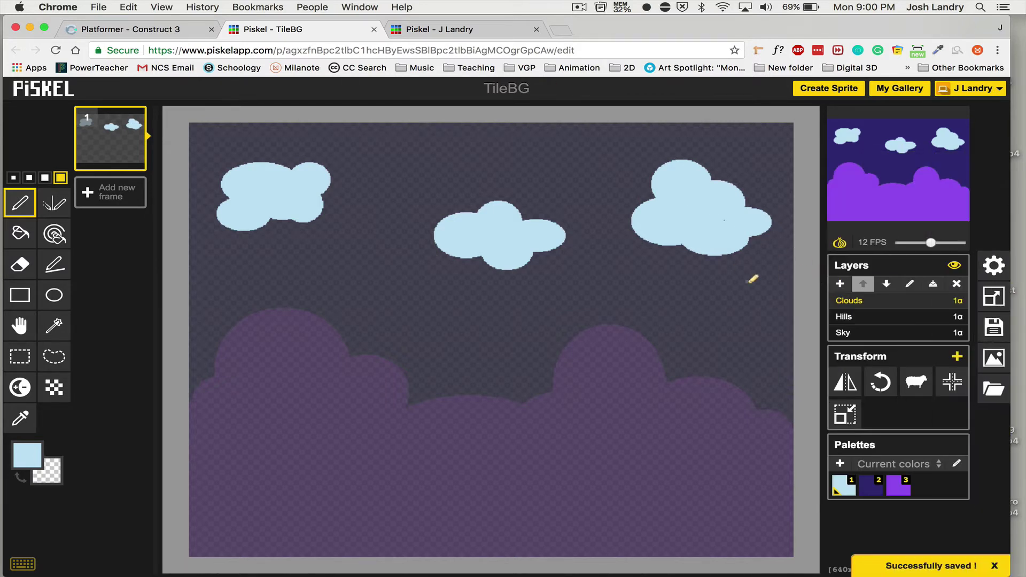
{"action": "mouse_move", "coordinate": [911, 203]}
{"action": "left_click", "coordinate": [956, 302]}
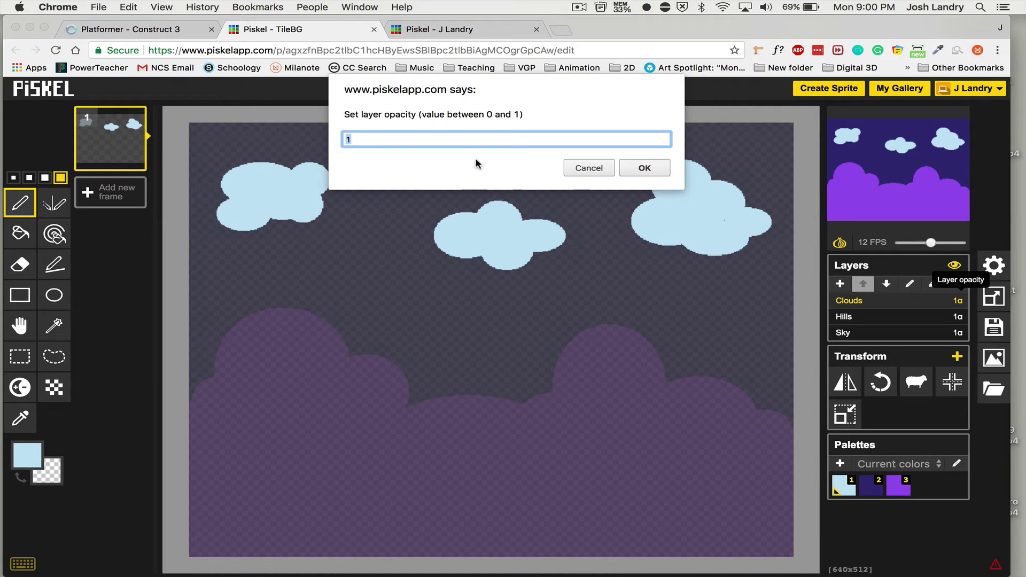
{"action": "type", "text": "0.5"}
{"action": "left_click", "coordinate": [645, 168]}
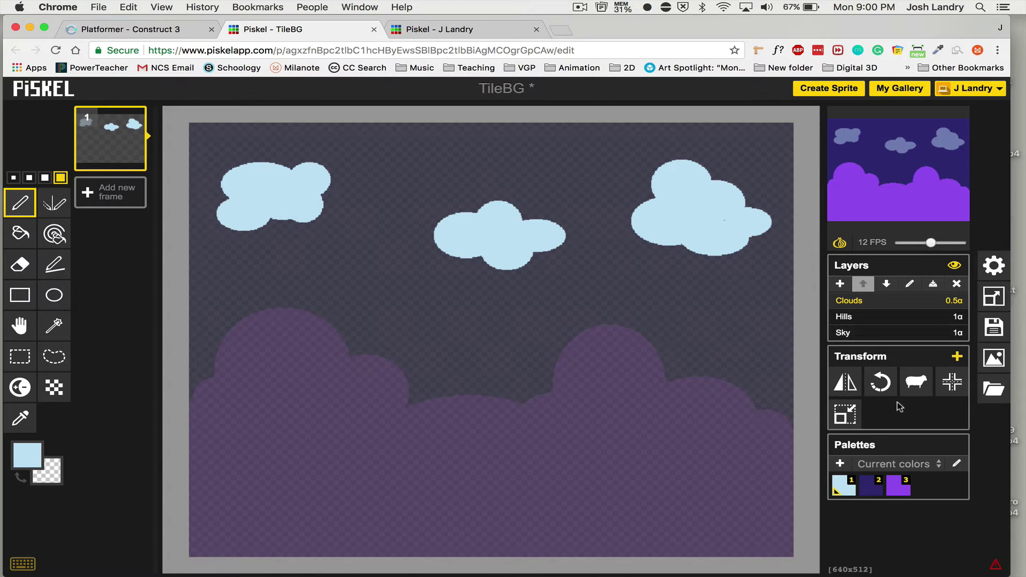
Export the sprite as a 640 x 512 px PNG download and switch to the Platformer project in Construct 3
{"action": "left_click", "coordinate": [993, 361]}
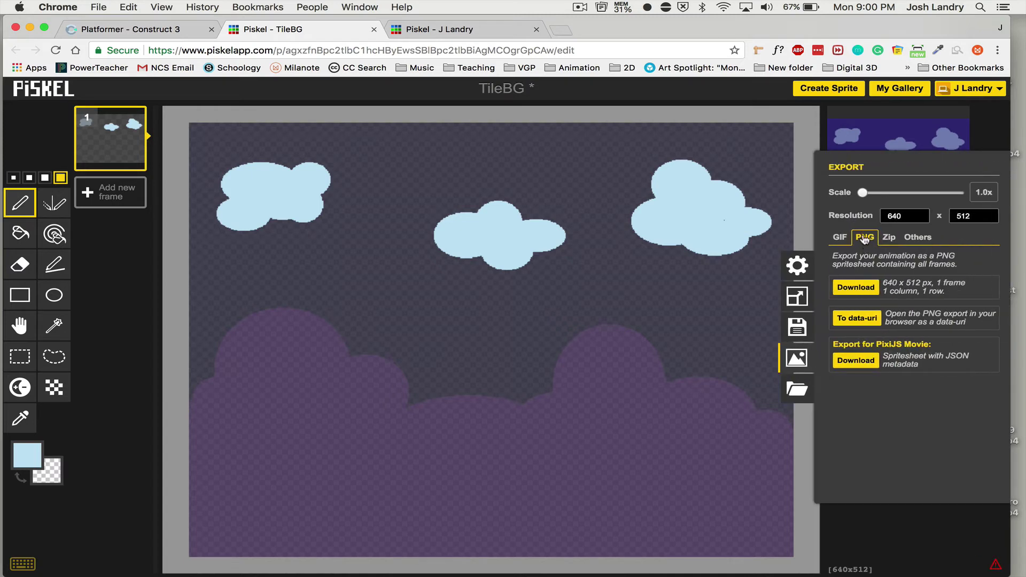
{"action": "left_click", "coordinate": [857, 288]}
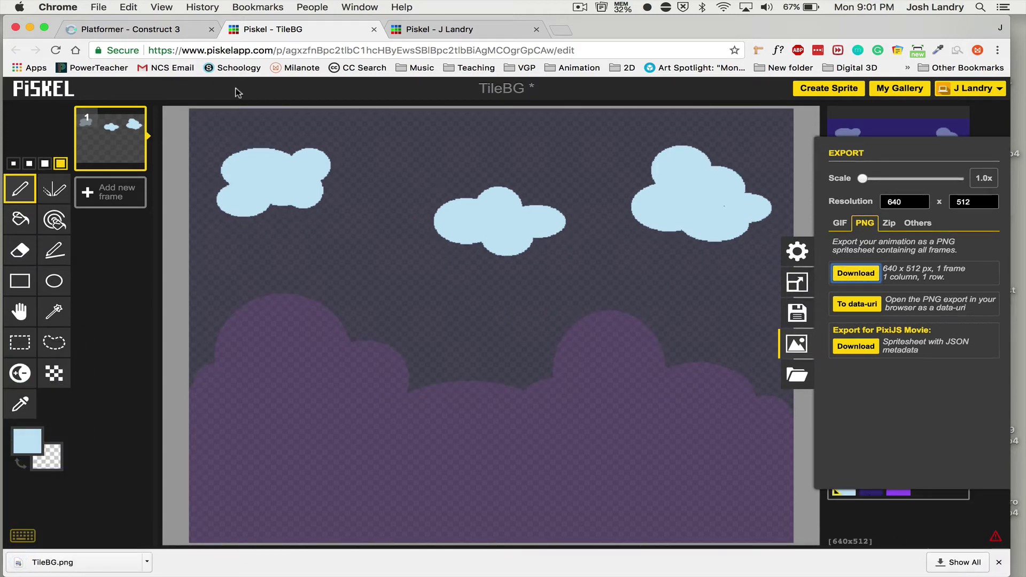
{"action": "left_click", "coordinate": [173, 31]}
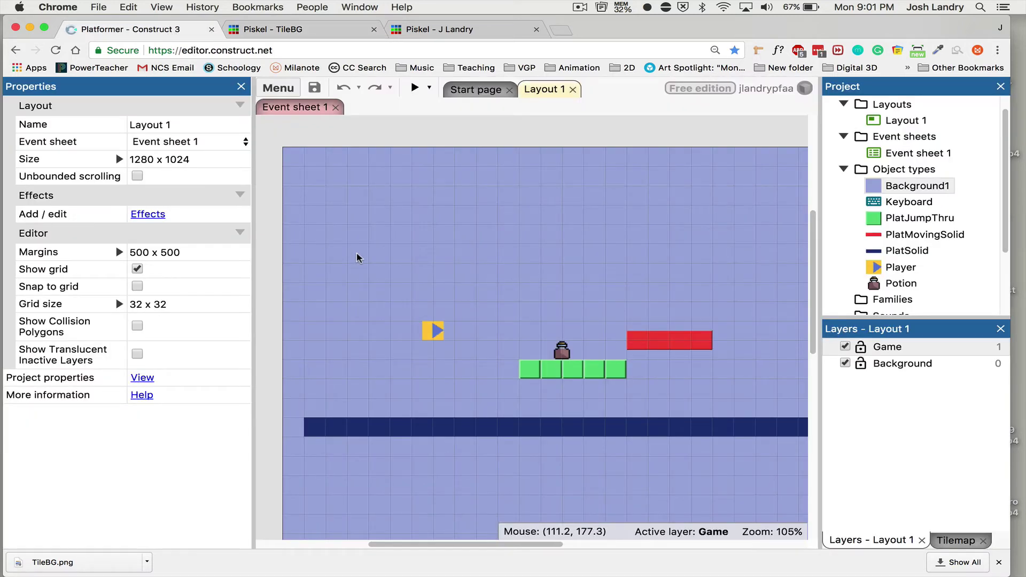
Insert a new Tiled Background object named TiledBG1 and place it in Layout 1 above the green platform
{"action": "right_click", "coordinate": [490, 223]}
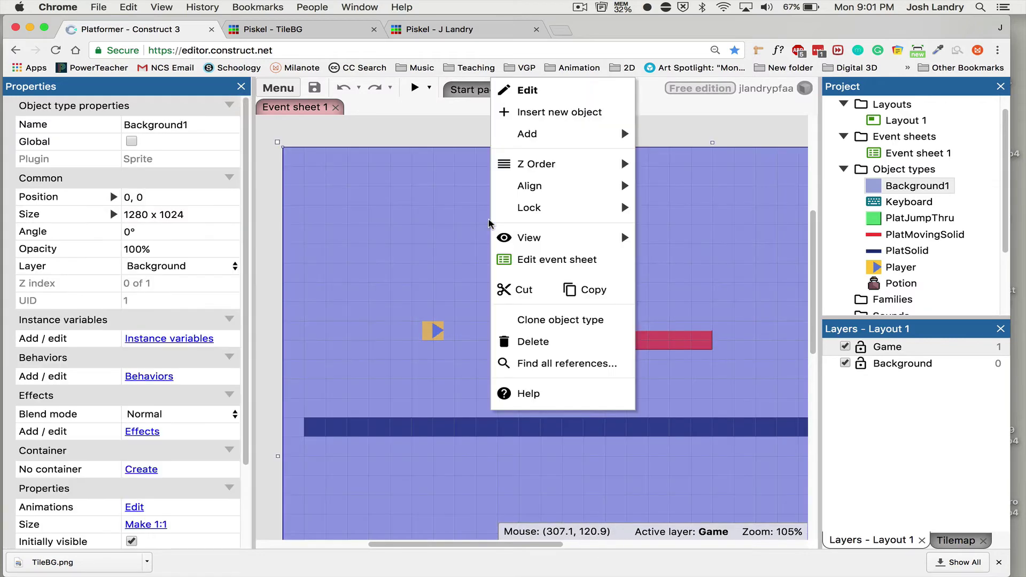
{"action": "left_click", "coordinate": [527, 111]}
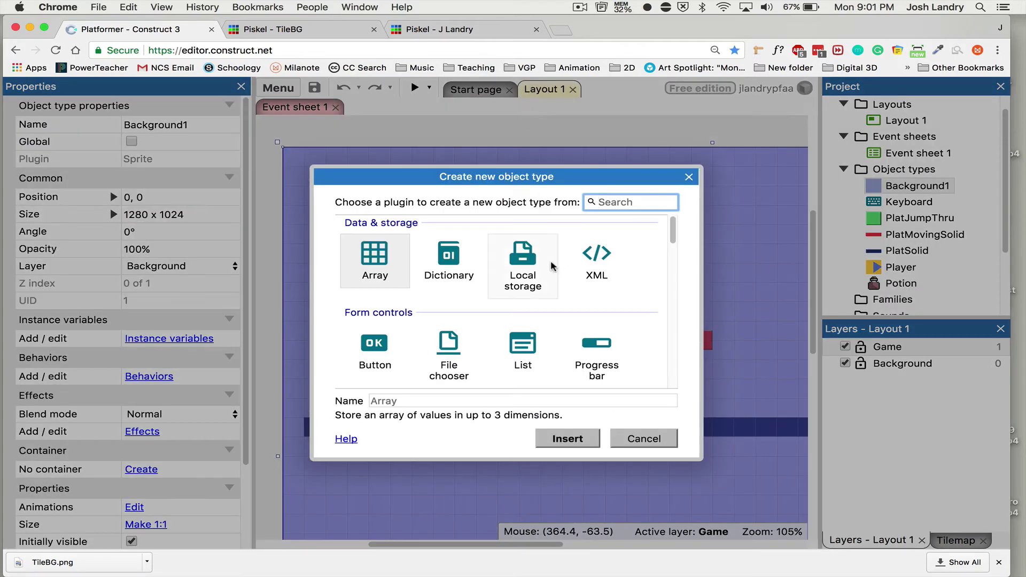
{"action": "scroll", "coordinate": [533, 304], "scroll_direction": "down", "scroll_amount": 5}
{"action": "scroll", "coordinate": [533, 304], "scroll_direction": "down", "scroll_amount": 2}
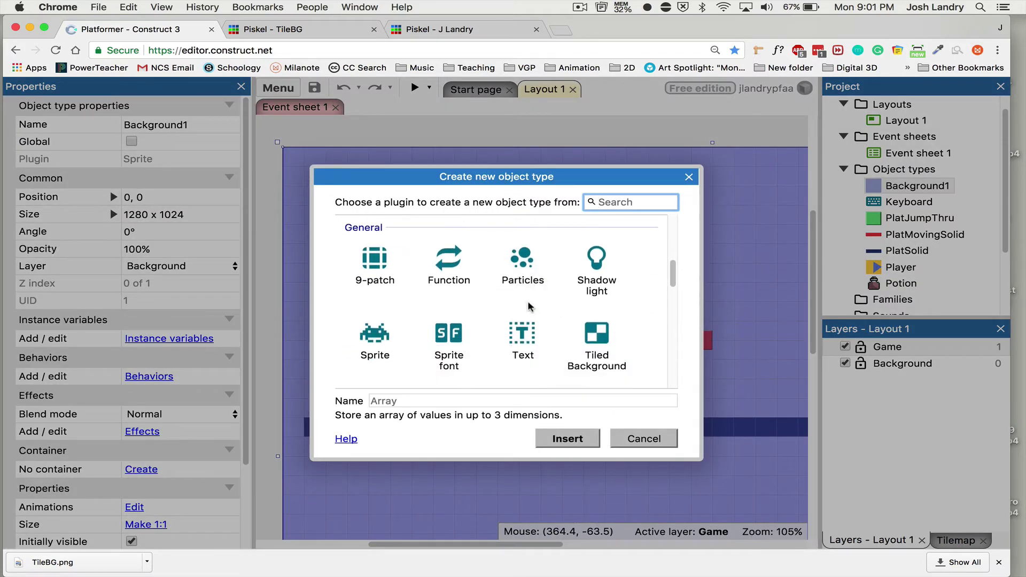
{"action": "left_click", "coordinate": [598, 321]}
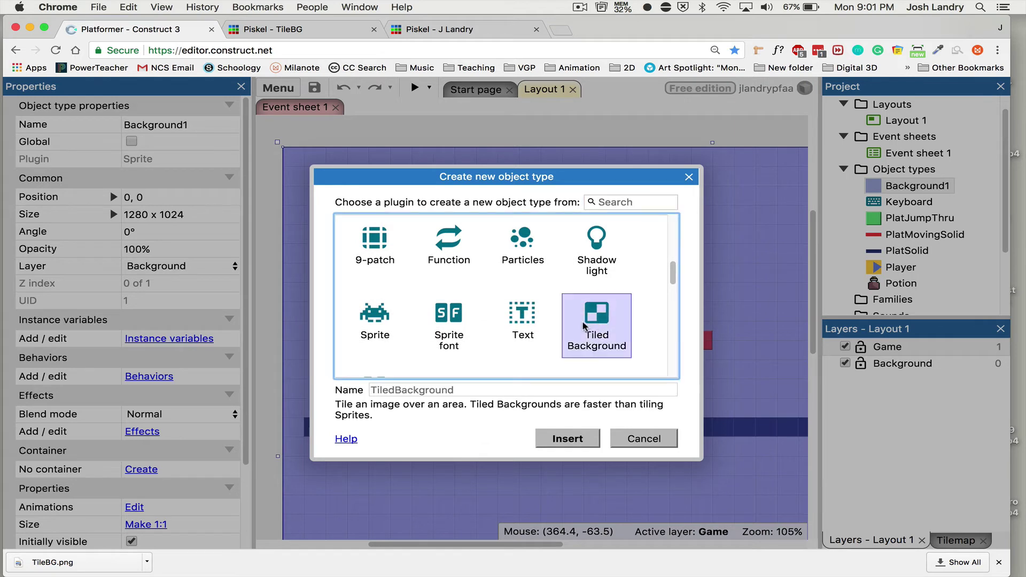
{"action": "scroll", "coordinate": [585, 327], "scroll_direction": "down", "scroll_amount": 2}
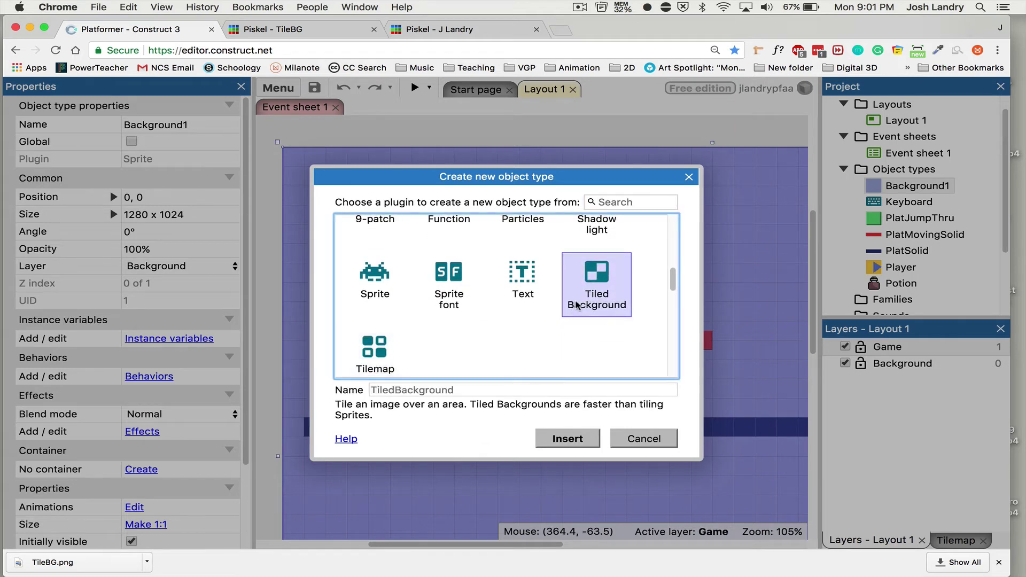
{"action": "left_click", "coordinate": [474, 389]}
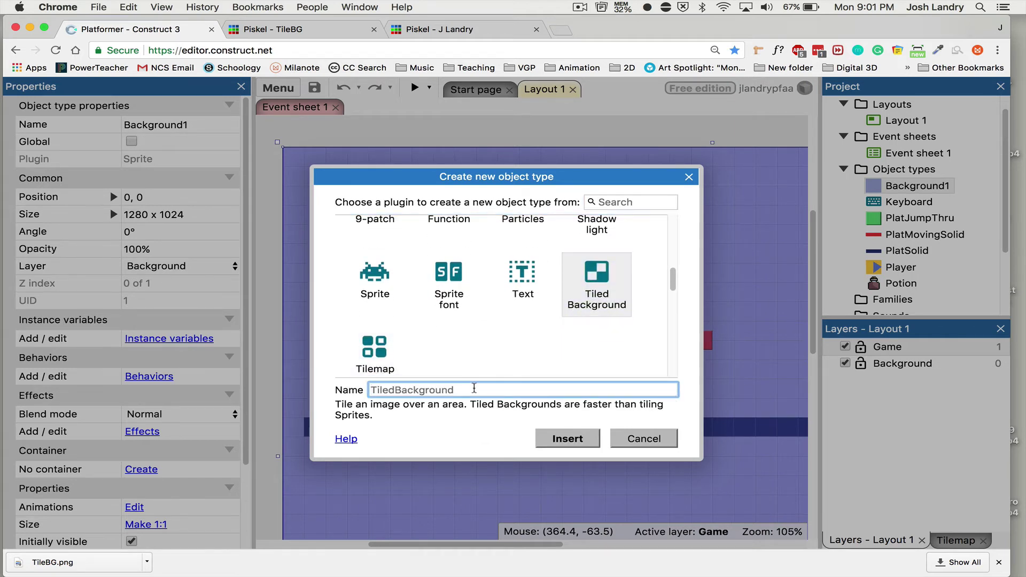
{"action": "type", "text": "T"}
{"action": "key", "text": "BackSpace"}
{"action": "type", "text": "TiledBG1"}
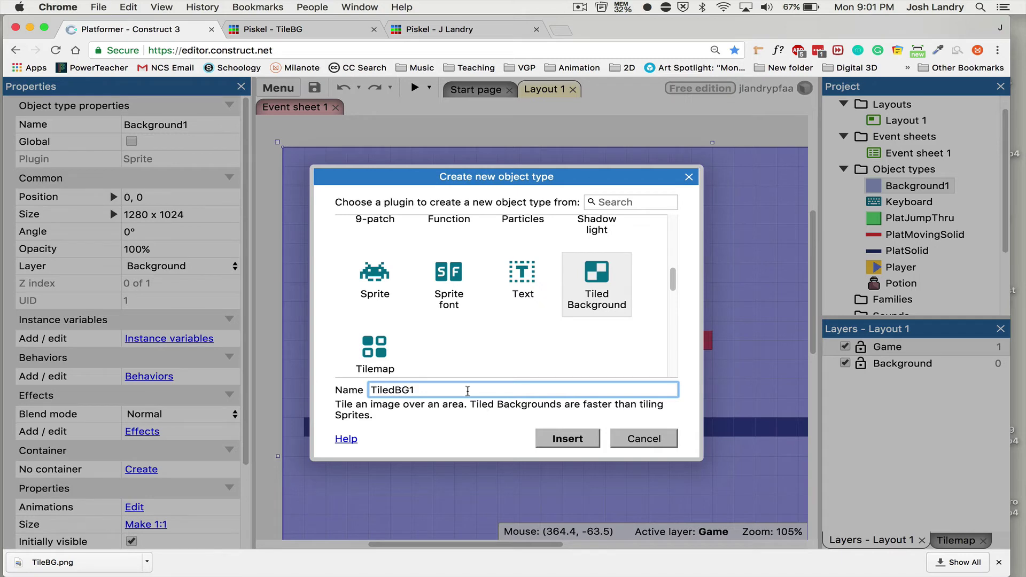
{"action": "left_click", "coordinate": [550, 438]}
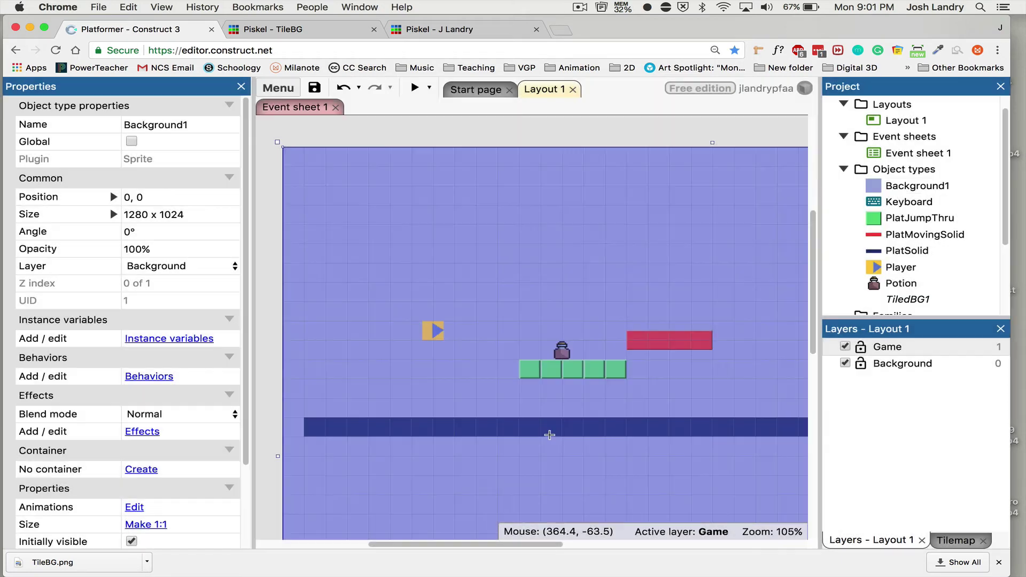
{"action": "left_click", "coordinate": [529, 268]}
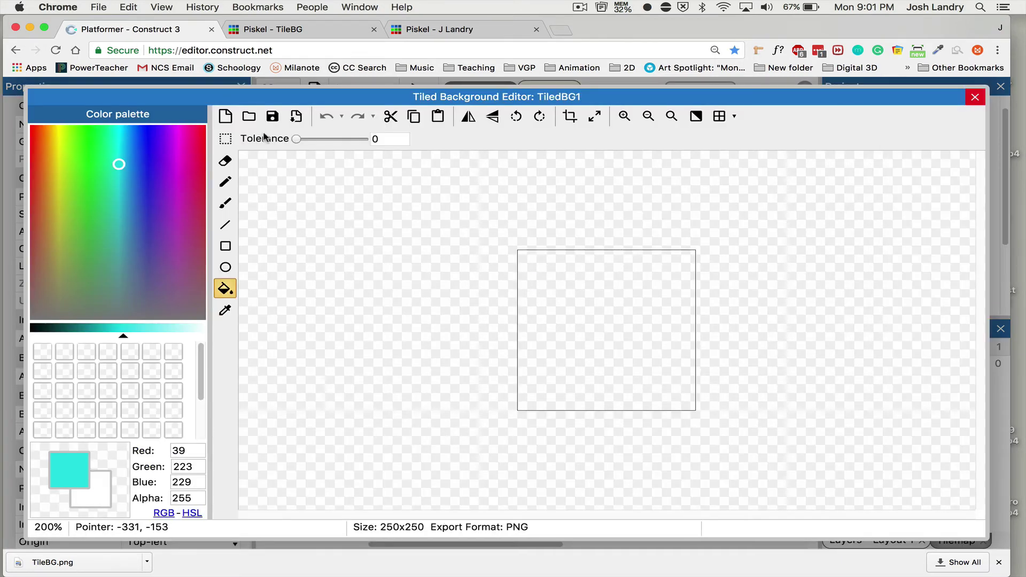
Load TileBG.png from the Desktop as the image of TiledBG1 and close the image editor
{"action": "left_click", "coordinate": [249, 117]}
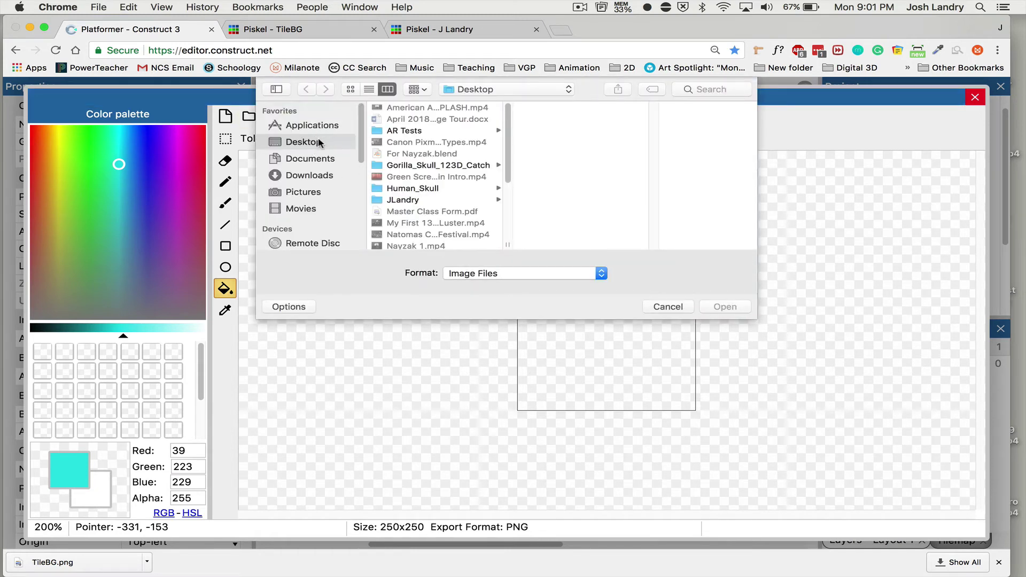
{"action": "scroll", "coordinate": [436, 186], "scroll_direction": "down", "scroll_amount": 3}
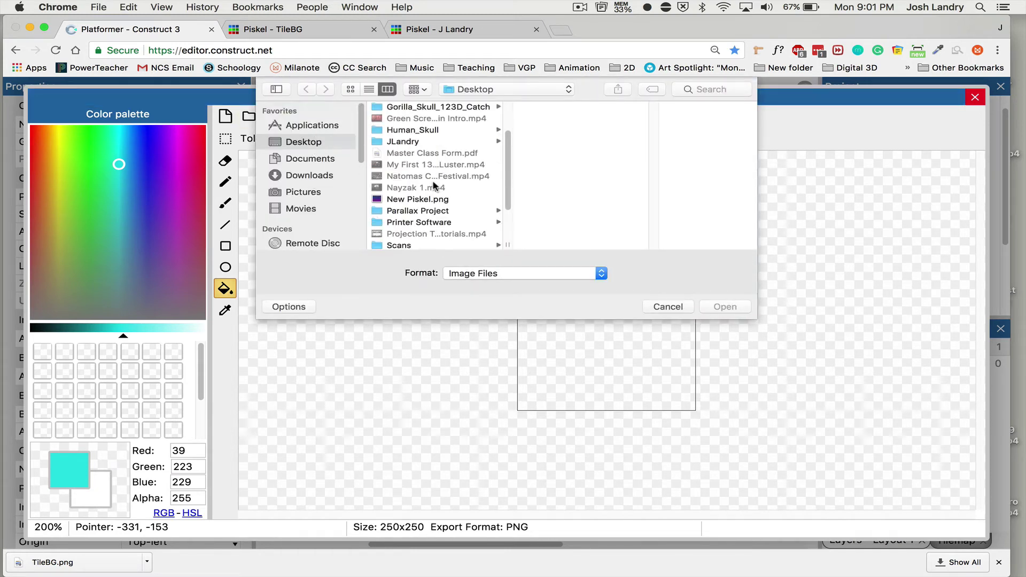
{"action": "scroll", "coordinate": [438, 187], "scroll_direction": "down", "scroll_amount": 1}
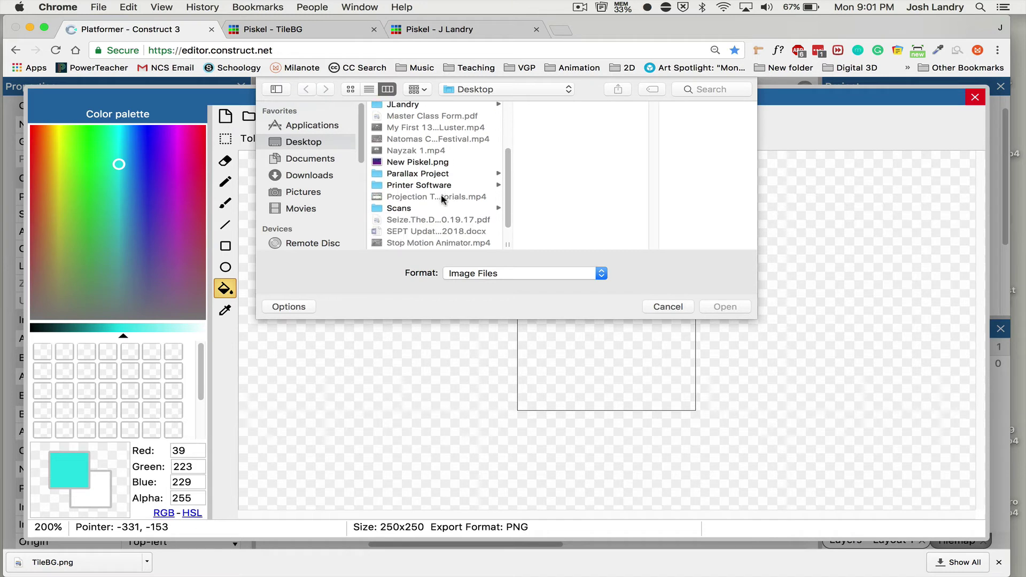
{"action": "left_click", "coordinate": [422, 163]}
{"action": "scroll", "coordinate": [424, 192], "scroll_direction": "down", "scroll_amount": 1}
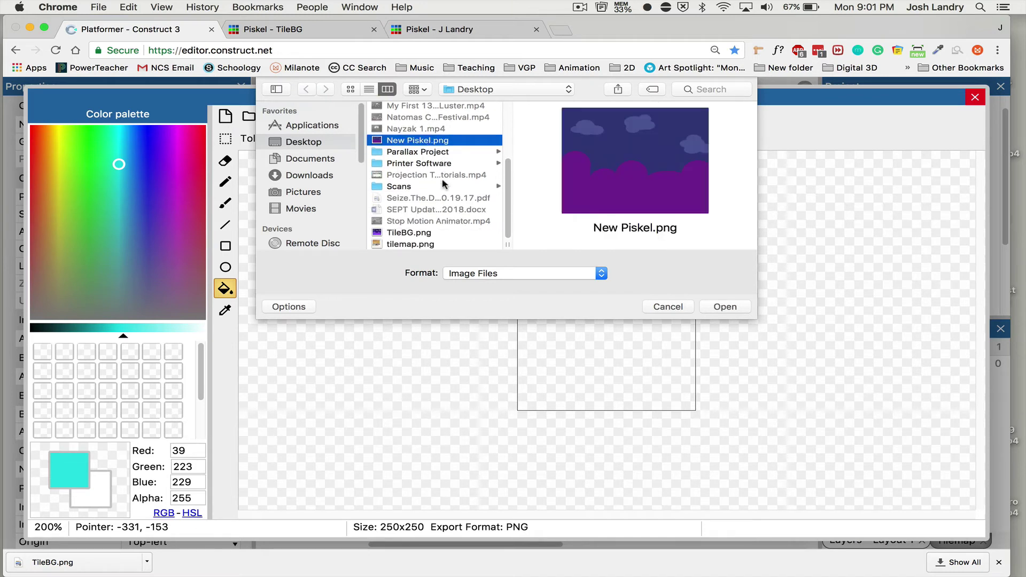
{"action": "left_click", "coordinate": [415, 233]}
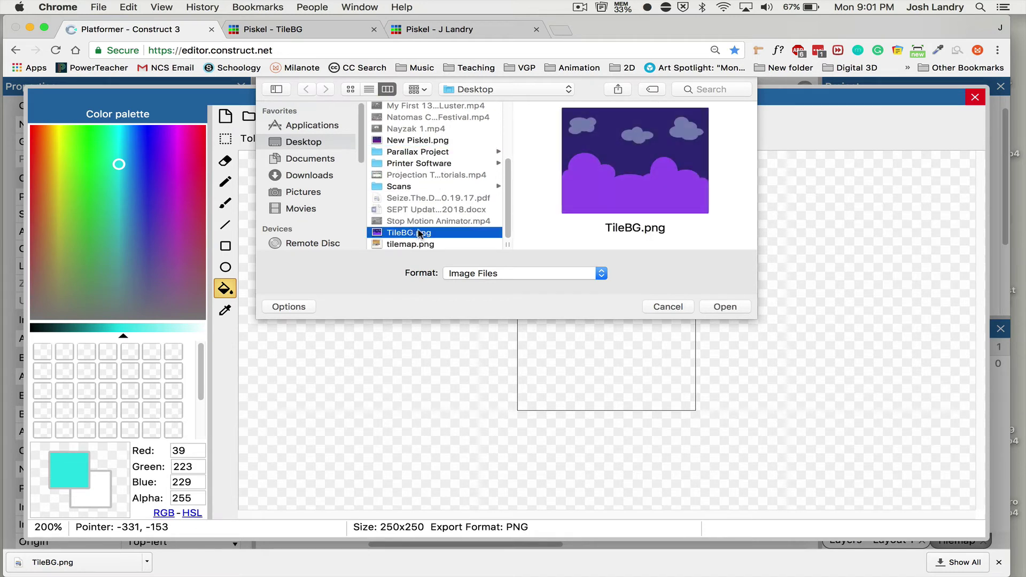
{"action": "left_click", "coordinate": [725, 306]}
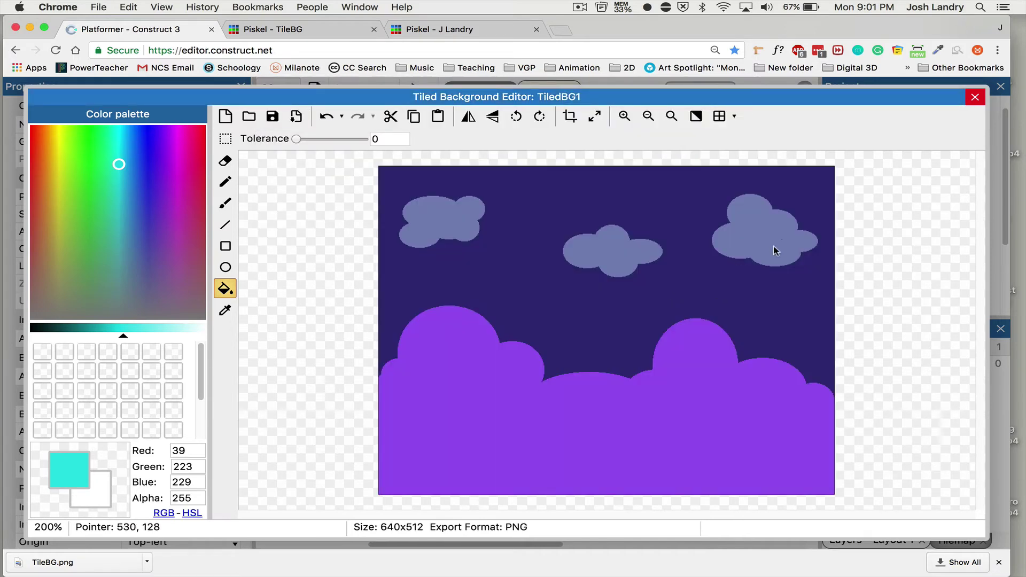
{"action": "left_click", "coordinate": [975, 97]}
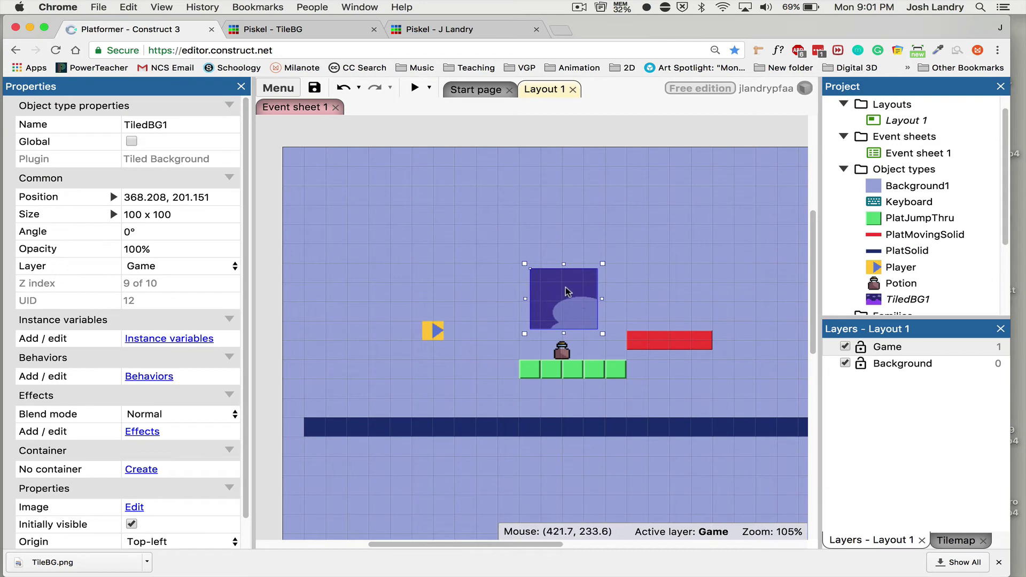
Move TiledBG1 to about 200, 114, above the player, and assign it to the Background layer
{"action": "left_click_drag", "start_coordinate": [565, 287], "coordinate": [469, 242]}
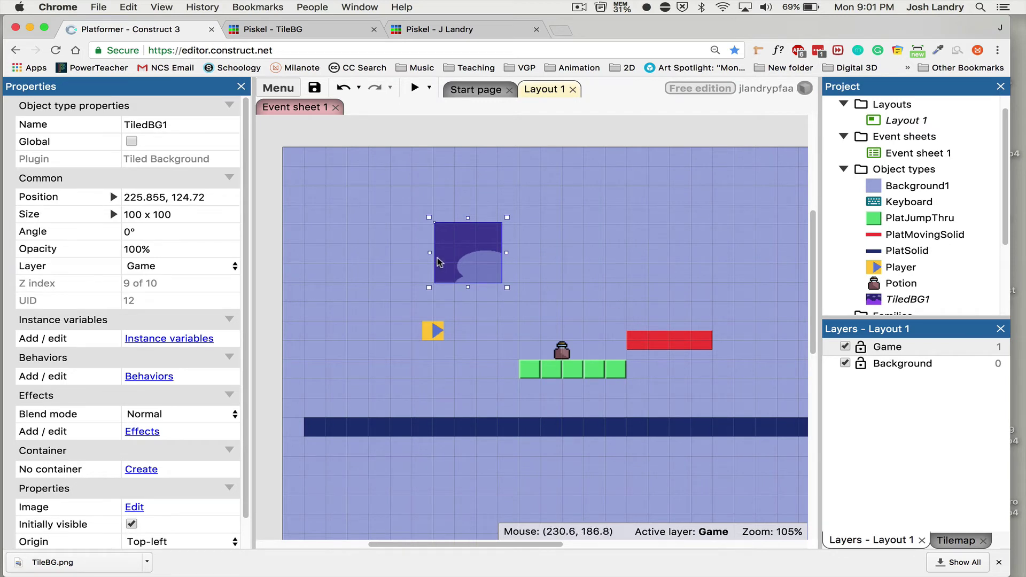
{"action": "left_click_drag", "start_coordinate": [453, 257], "coordinate": [436, 250]}
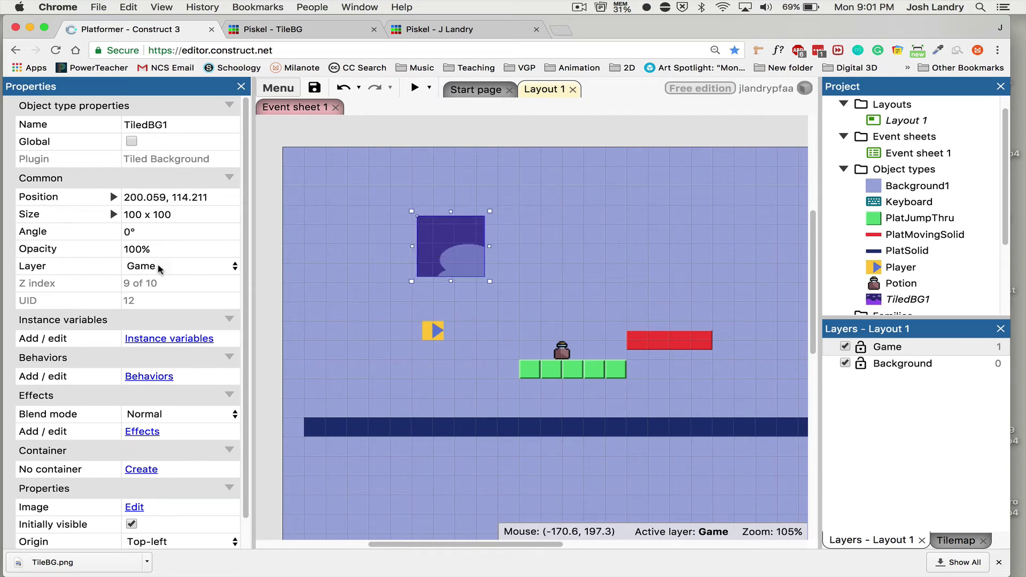
{"action": "left_click", "coordinate": [141, 267]}
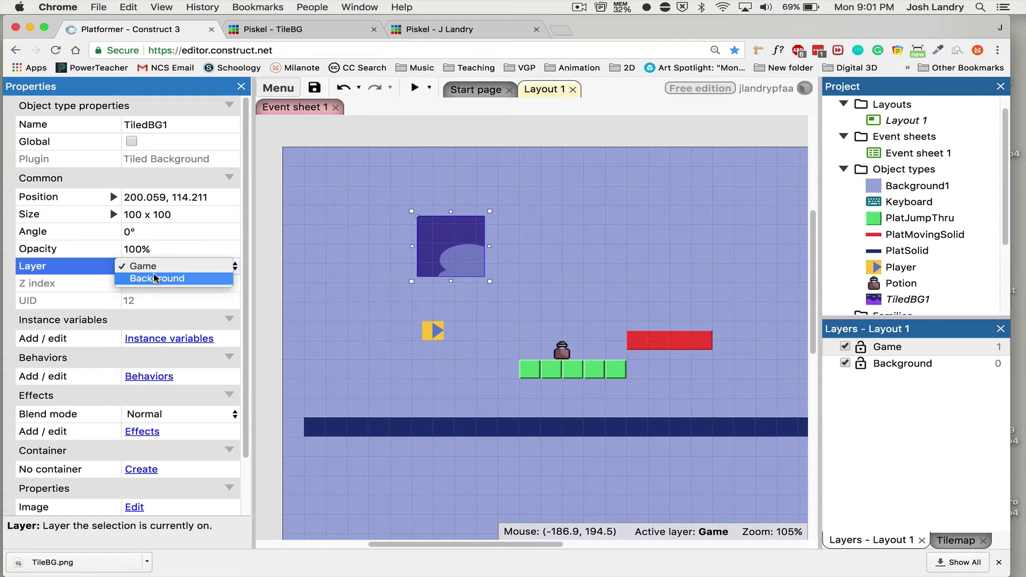
{"action": "left_click", "coordinate": [154, 278]}
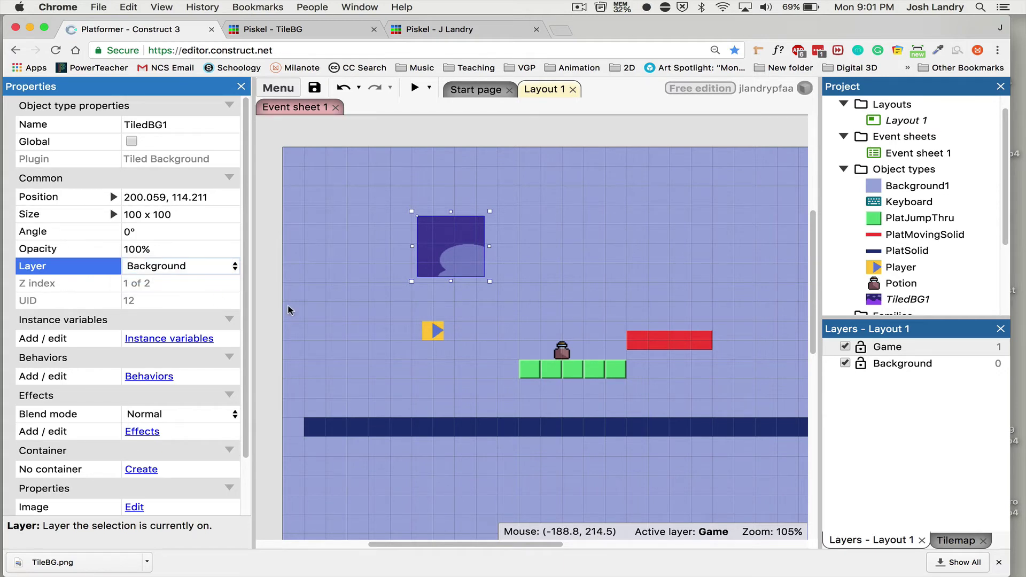
Delete the Background1 sprite from the layout and remove its object type from the project
{"action": "left_click", "coordinate": [344, 295]}
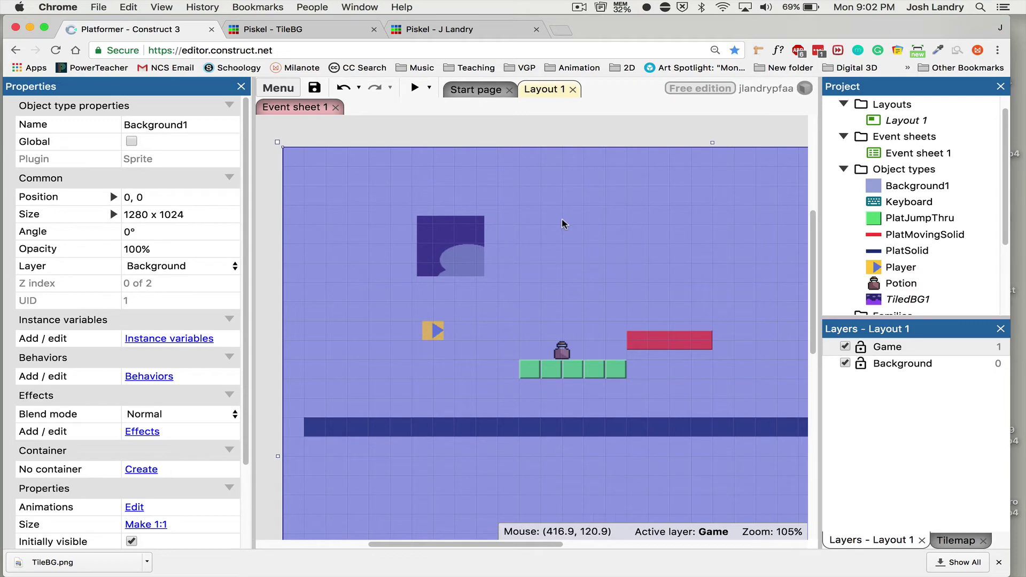
{"action": "key", "text": "Delete"}
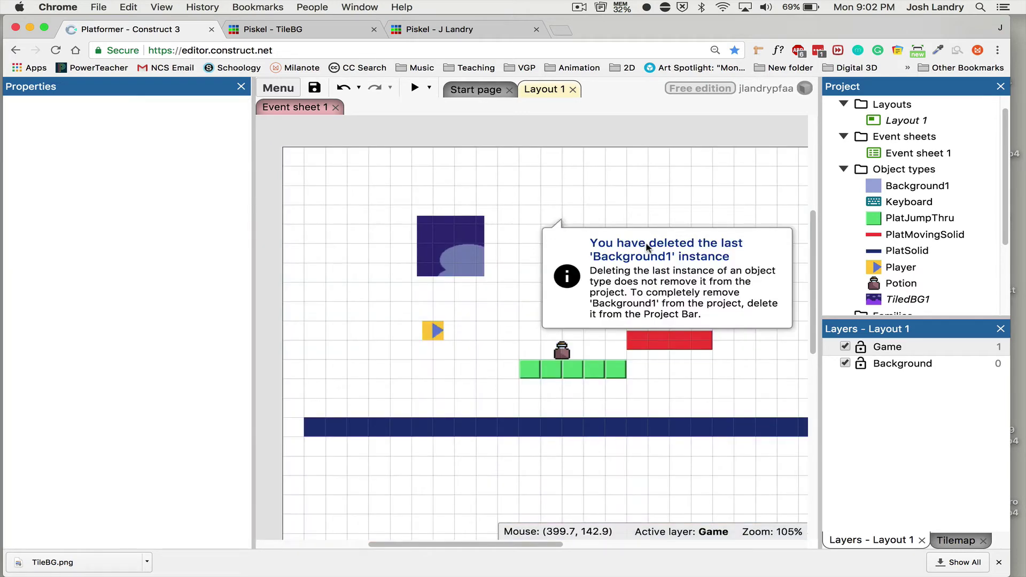
{"action": "left_click", "coordinate": [901, 187]}
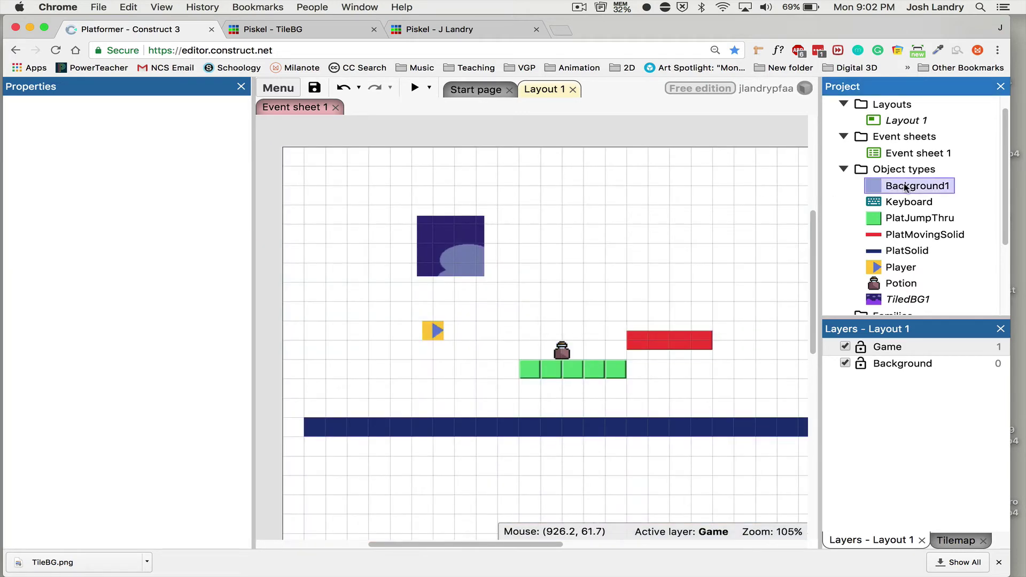
{"action": "right_click", "coordinate": [904, 187]}
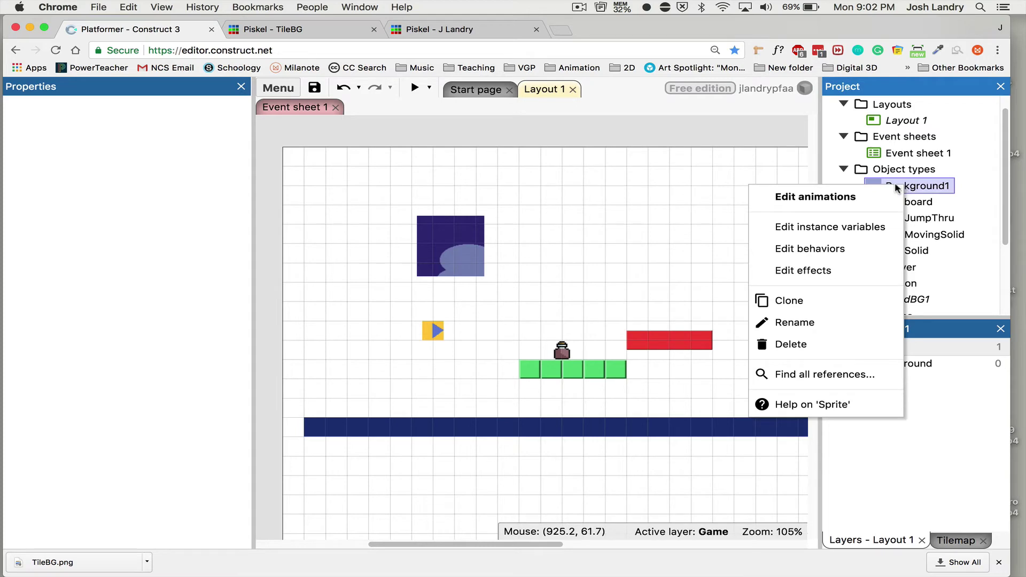
{"action": "left_click", "coordinate": [794, 342]}
{"action": "left_click", "coordinate": [565, 336]}
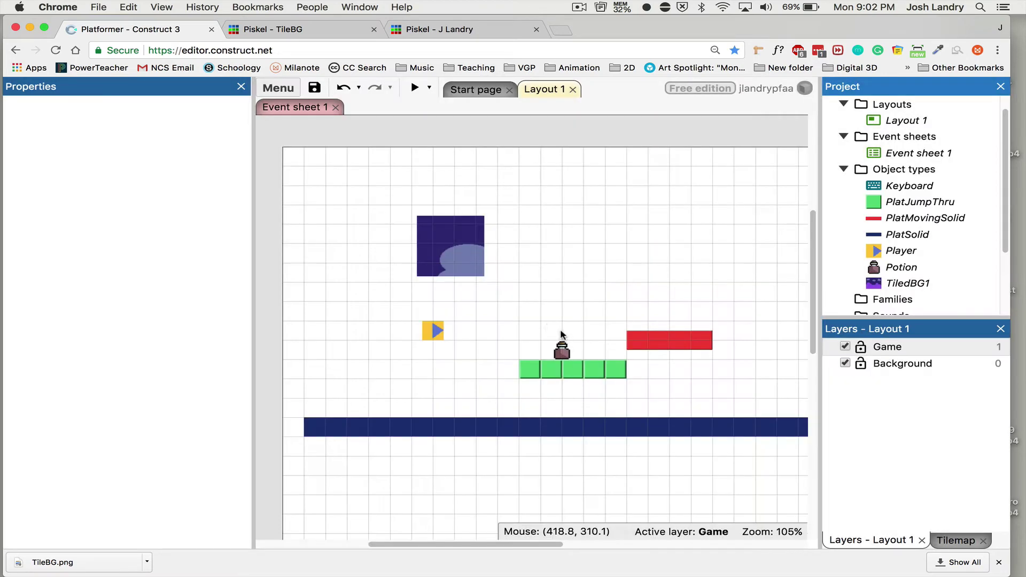
Move TiledBG1 to the layout's top-left corner and stretch it across the full layout width, to about 1278 x 456
{"action": "left_click", "coordinate": [448, 243]}
{"action": "left_click_drag", "start_coordinate": [454, 244], "coordinate": [321, 175]}
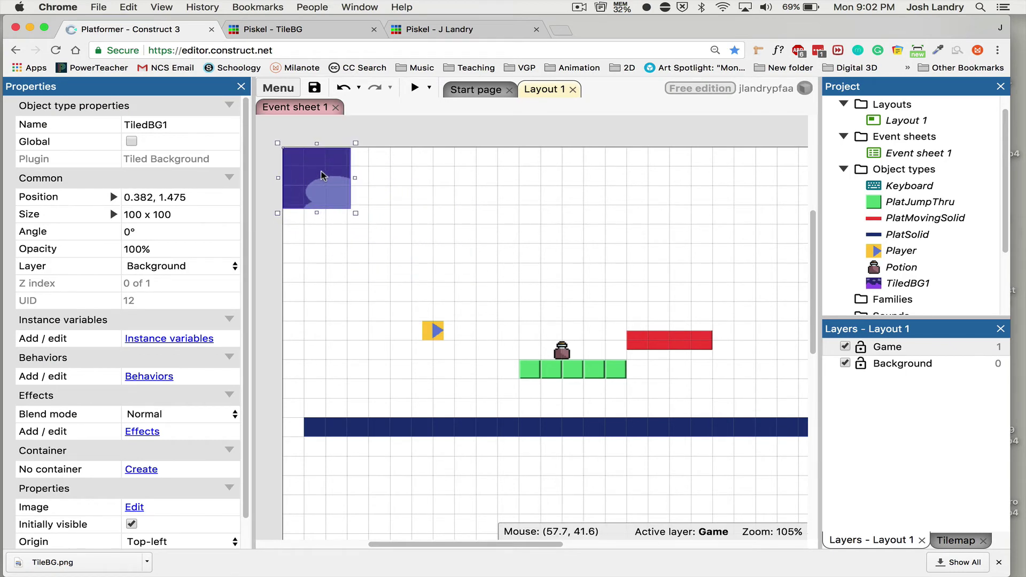
{"action": "left_click_drag", "start_coordinate": [354, 213], "coordinate": [781, 427]}
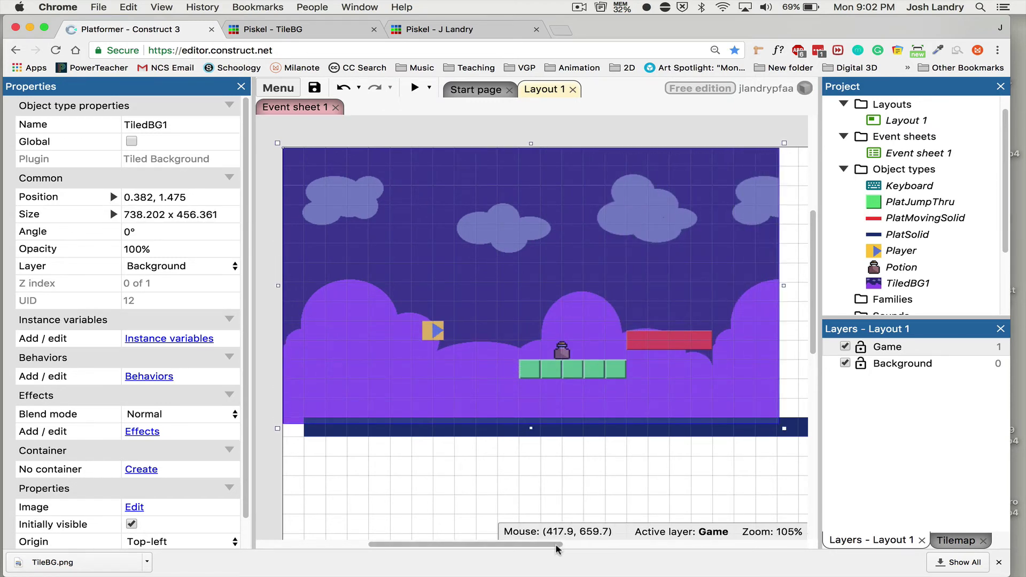
{"action": "left_click_drag", "start_coordinate": [556, 548], "coordinate": [700, 549]}
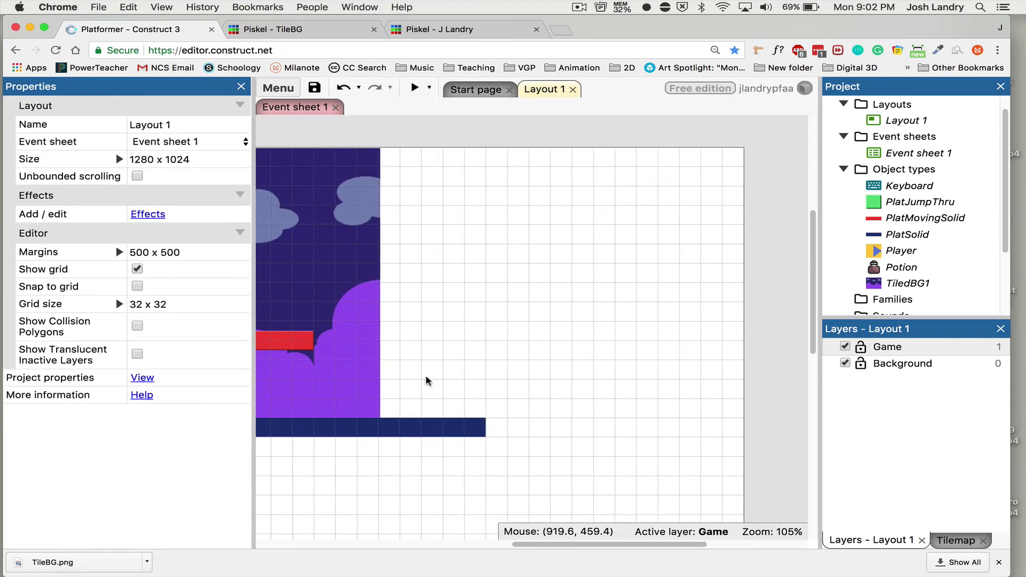
{"action": "left_click", "coordinate": [358, 312]}
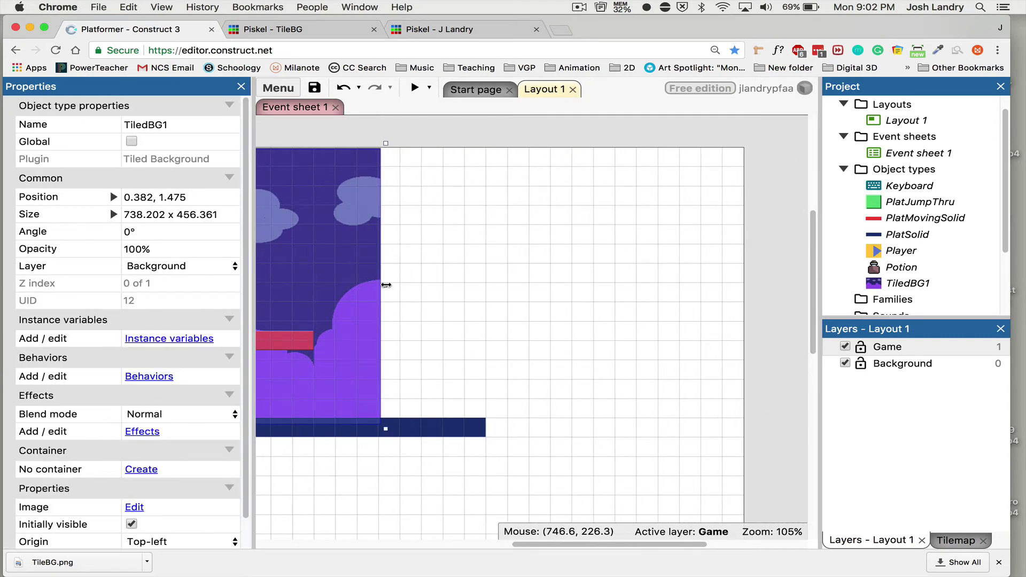
{"action": "left_click_drag", "start_coordinate": [386, 285], "coordinate": [752, 303]}
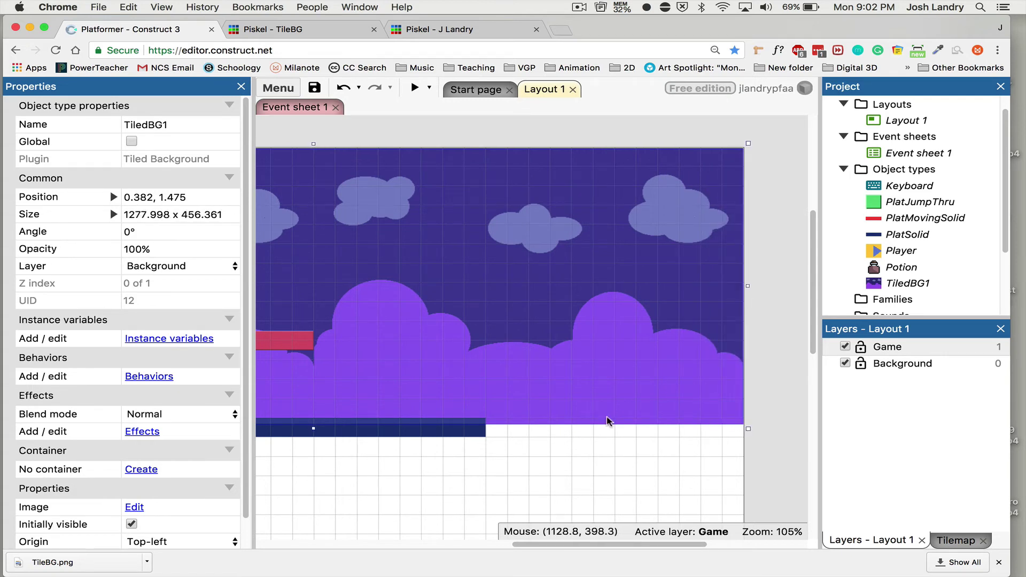
Stretch TiledBG1 down to the layout's lower edge, about 1023 px high, and save the project to Google Drive
{"action": "scroll", "coordinate": [575, 412], "scroll_direction": "down", "scroll_amount": 5}
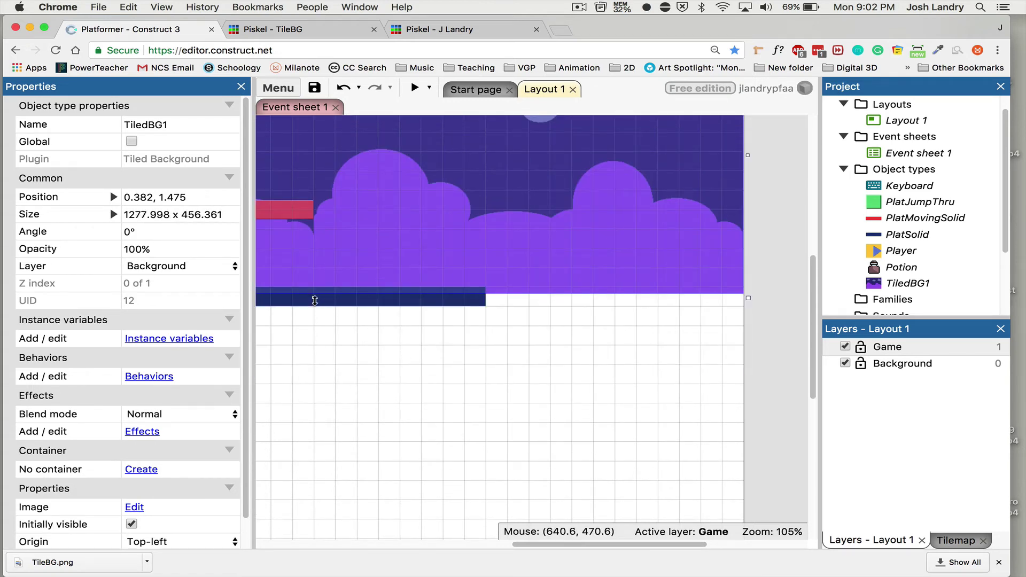
{"action": "left_click_drag", "start_coordinate": [314, 299], "coordinate": [336, 458]}
{"action": "scroll", "coordinate": [406, 374], "scroll_direction": "down", "scroll_amount": 7}
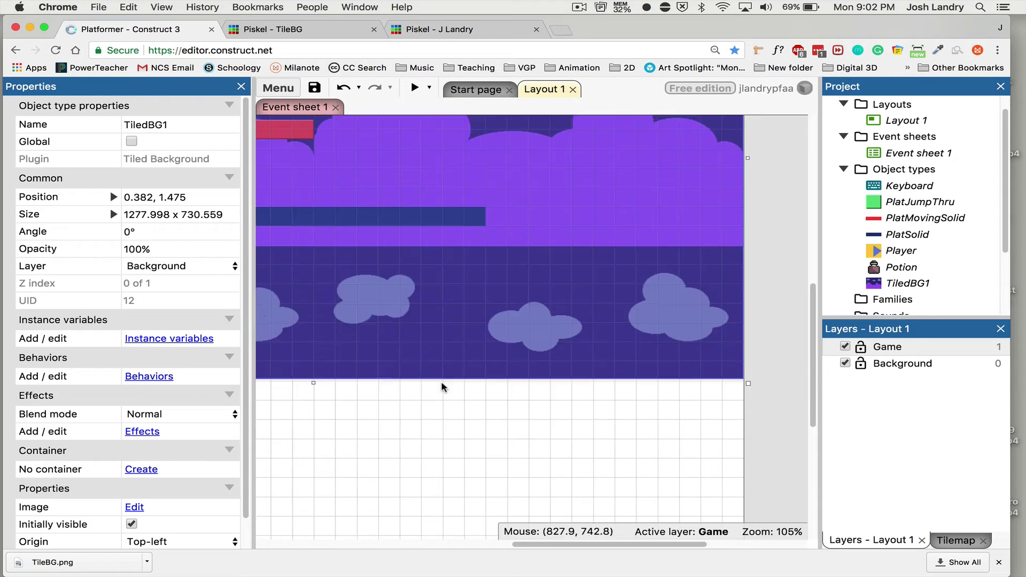
{"action": "left_click_drag", "start_coordinate": [311, 276], "coordinate": [345, 453]}
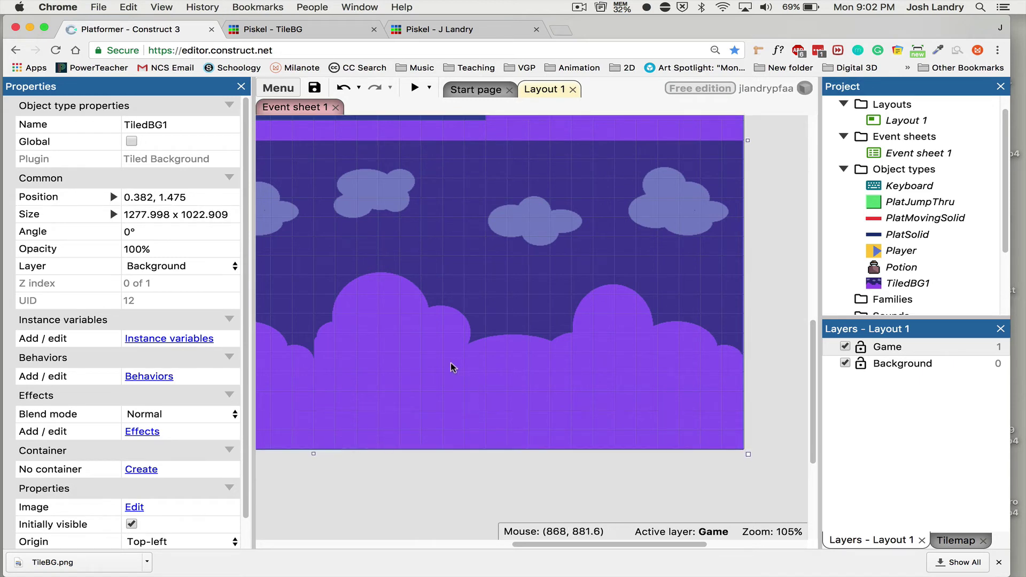
{"action": "scroll", "coordinate": [454, 366], "scroll_direction": "up", "scroll_amount": 5}
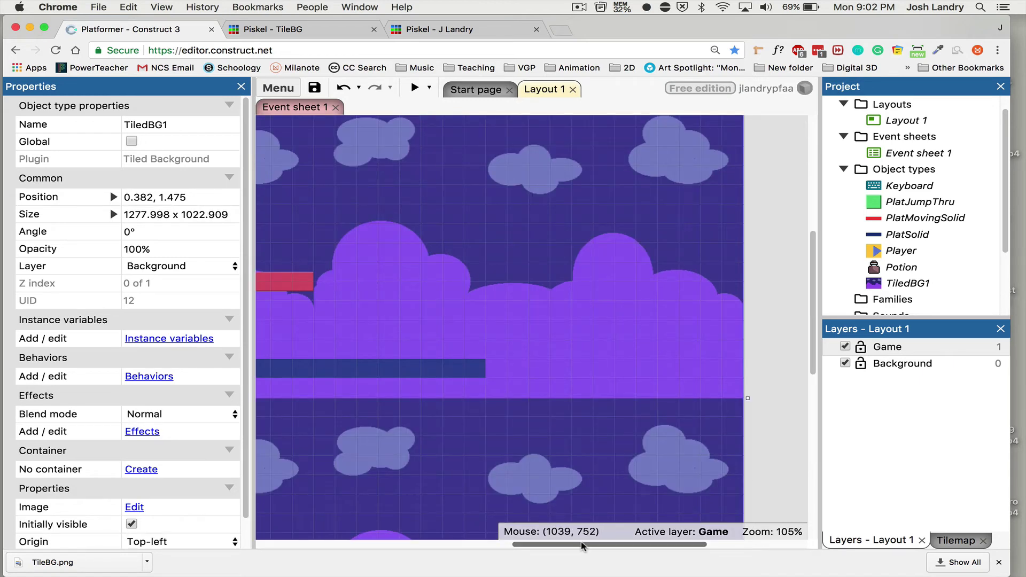
{"action": "left_click_drag", "start_coordinate": [574, 543], "coordinate": [439, 535]}
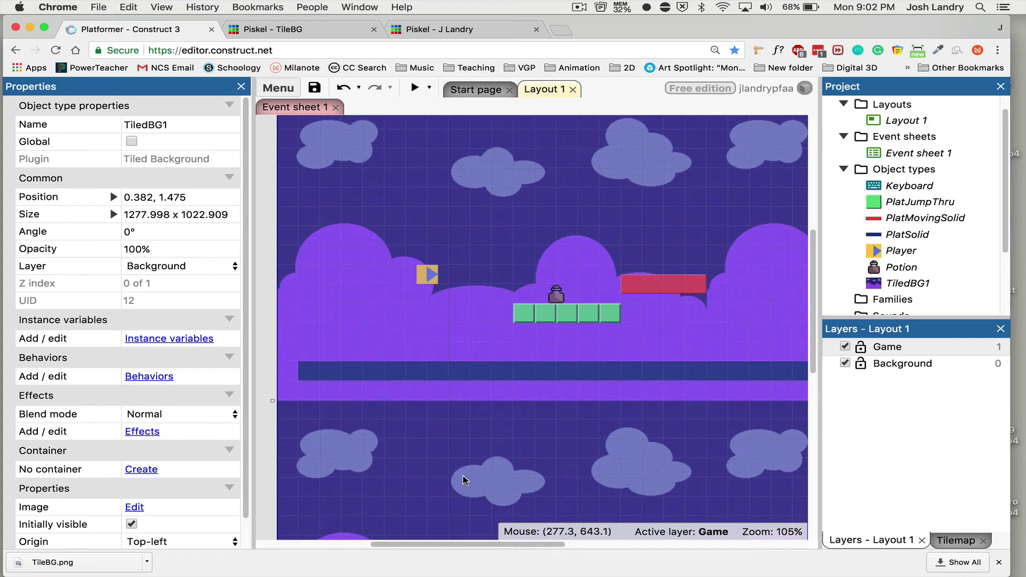
{"action": "scroll", "coordinate": [432, 467], "scroll_direction": "up", "scroll_amount": 1}
{"action": "left_click", "coordinate": [315, 91]}
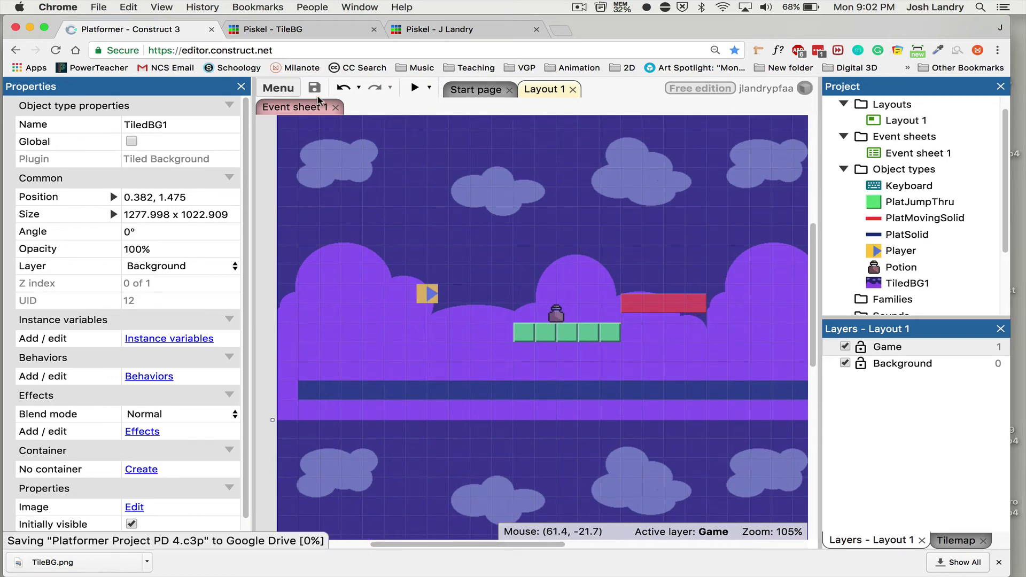
Fill the PlatSolid sprite image with turquoise (51, 224, 230) and close the Animations Editor
{"action": "double_click", "coordinate": [508, 384]}
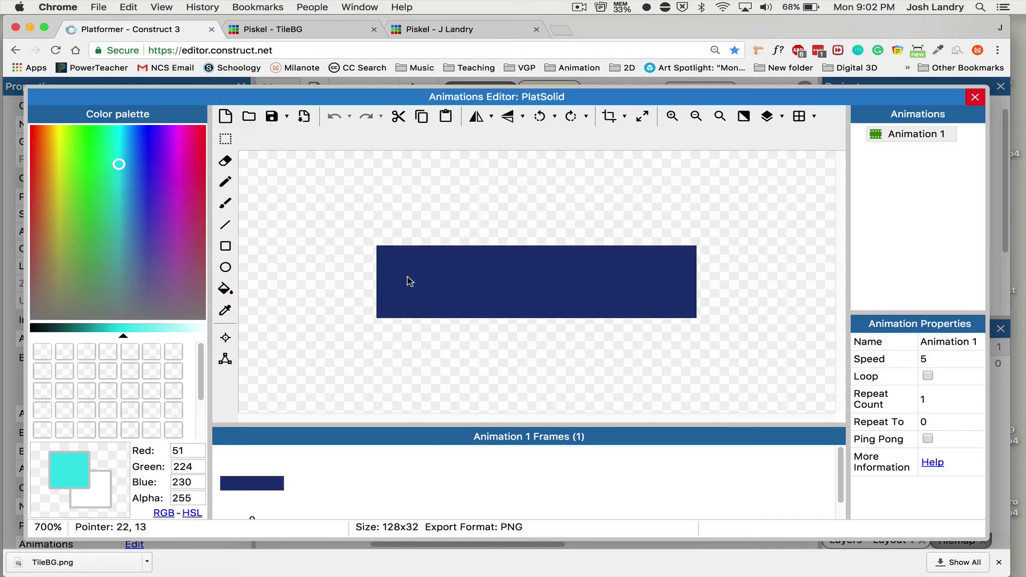
{"action": "left_click", "coordinate": [225, 289]}
{"action": "left_click", "coordinate": [623, 254]}
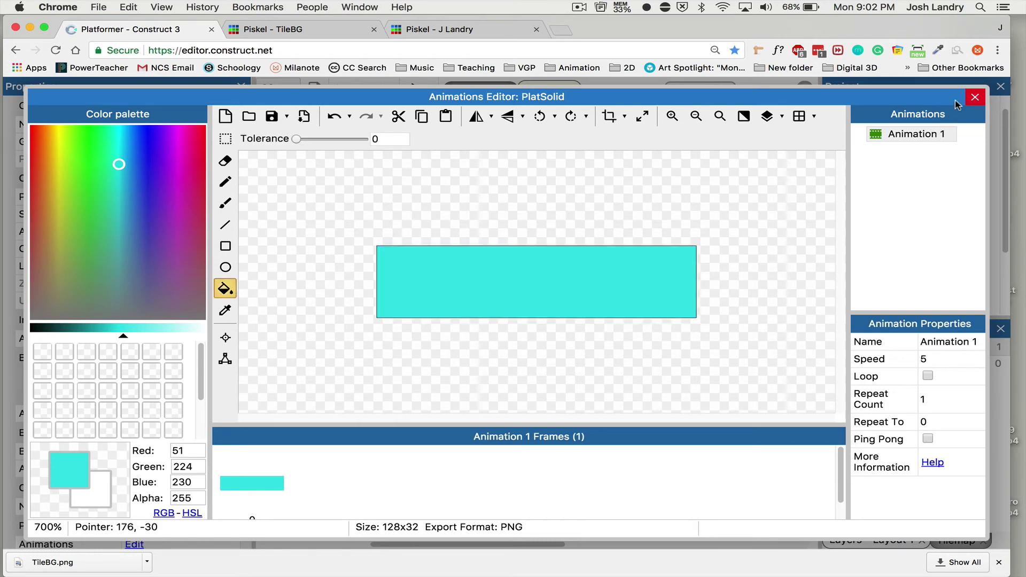
{"action": "left_click", "coordinate": [973, 97]}
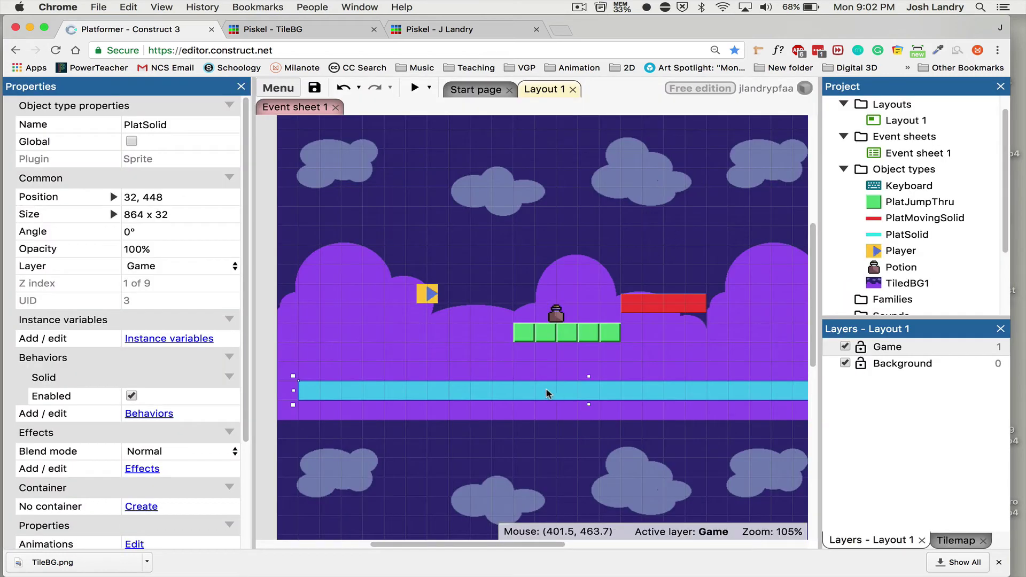
Move the red PlatMovingSolid platform over the far end of the PlatSolid ground, level with the green platform
{"action": "scroll", "coordinate": [554, 380], "scroll_direction": "down", "scroll_amount": 5}
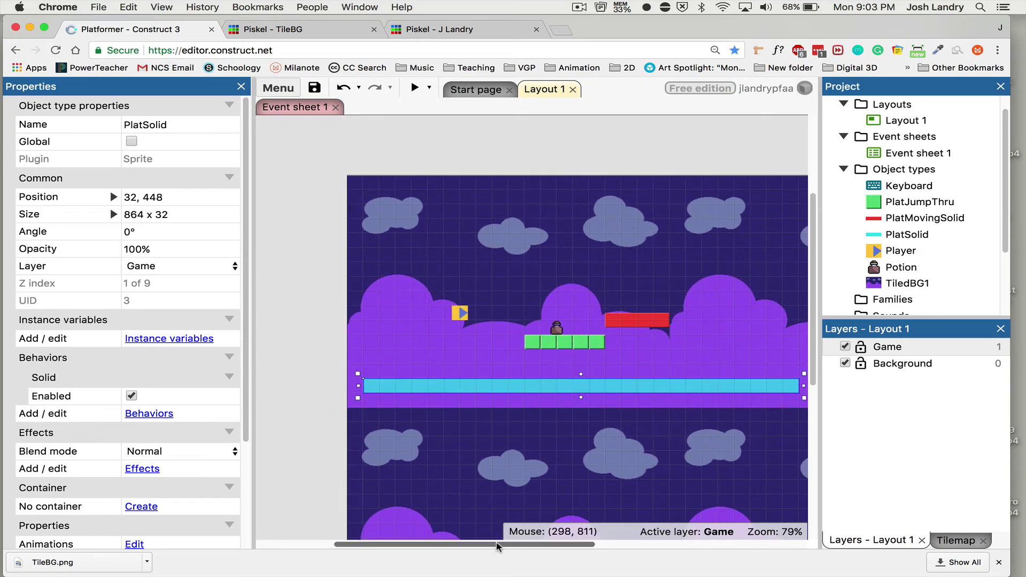
{"action": "left_click_drag", "start_coordinate": [473, 544], "coordinate": [571, 544]}
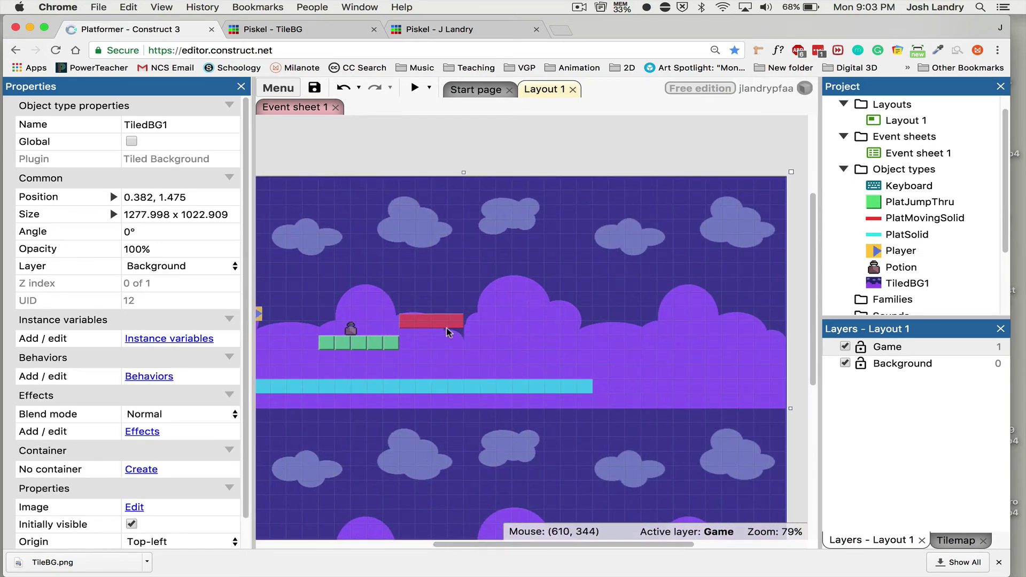
{"action": "left_click_drag", "start_coordinate": [442, 324], "coordinate": [559, 346]}
Duplicate the long PlatSolid platform and place the copy lower in the layout at about 167, 676
{"action": "left_click", "coordinate": [516, 383]}
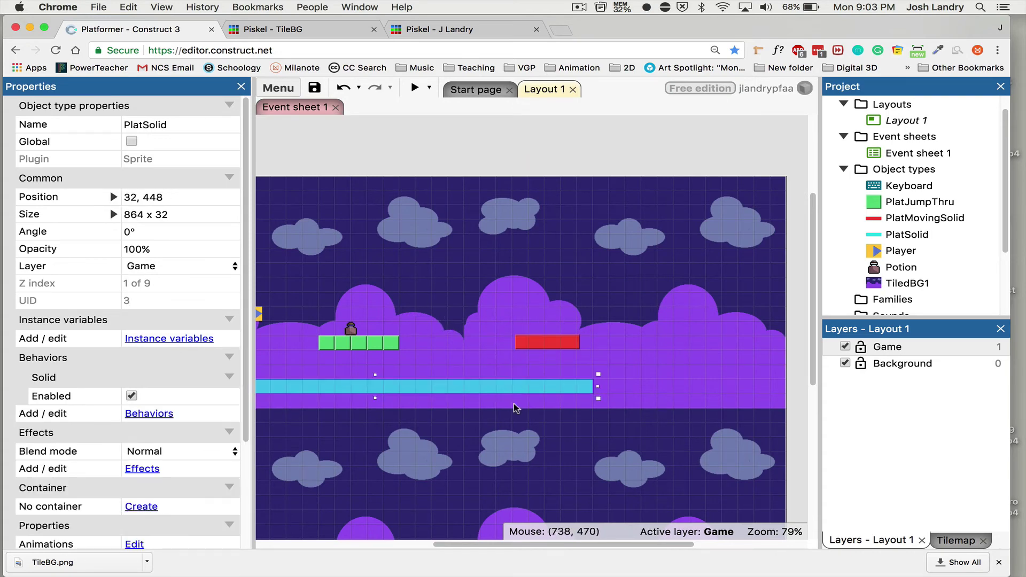
{"action": "left_click", "coordinate": [542, 532]}
{"action": "scroll", "coordinate": [542, 533], "scroll_direction": "left", "scroll_amount": 5}
{"action": "left_click", "coordinate": [451, 386]}
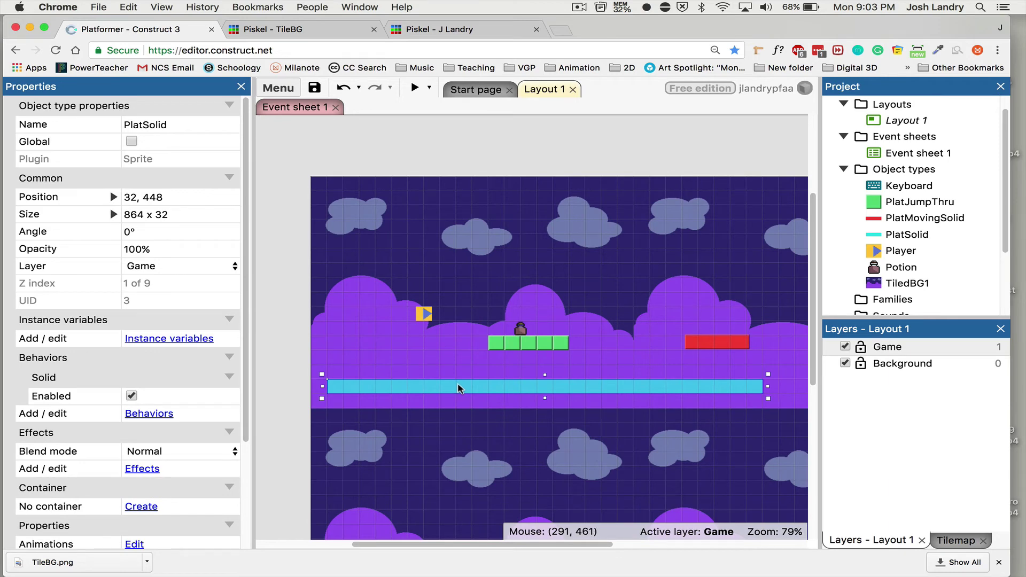
{"action": "left_click_drag", "start_coordinate": [458, 389], "coordinate": [516, 505], "text": "ctrl"}
{"action": "scroll", "coordinate": [513, 470], "scroll_direction": "down", "scroll_amount": 5}
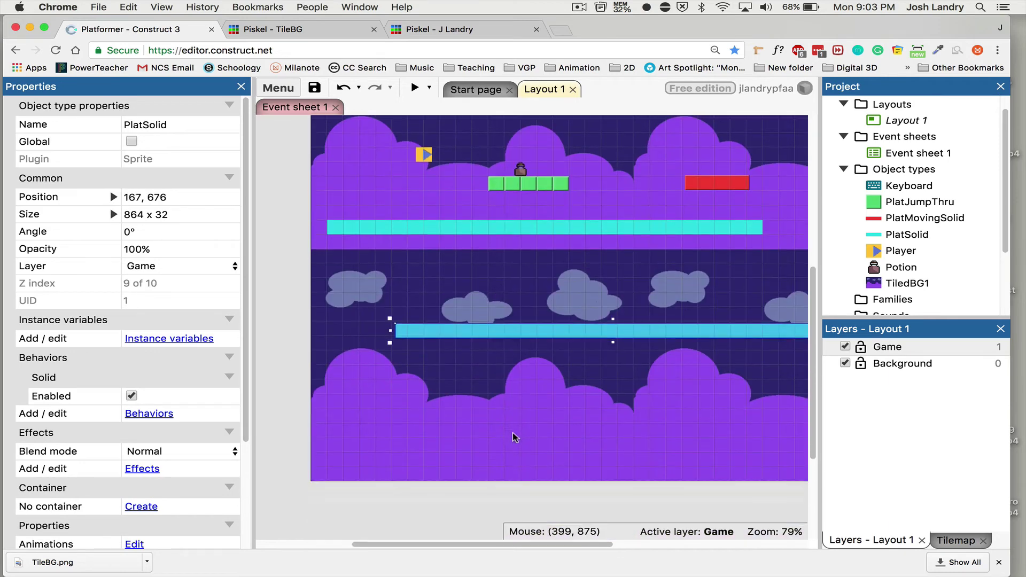
Move the duplicated PlatSolid platform down over the lower purple clouds and right towards the layout's right edge
{"action": "left_click_drag", "start_coordinate": [552, 340], "coordinate": [553, 442]}
{"action": "left_click_drag", "start_coordinate": [568, 543], "coordinate": [663, 544]}
{"action": "left_click_drag", "start_coordinate": [614, 442], "coordinate": [716, 441]}
{"action": "left_click_drag", "start_coordinate": [633, 543], "coordinate": [562, 544]}
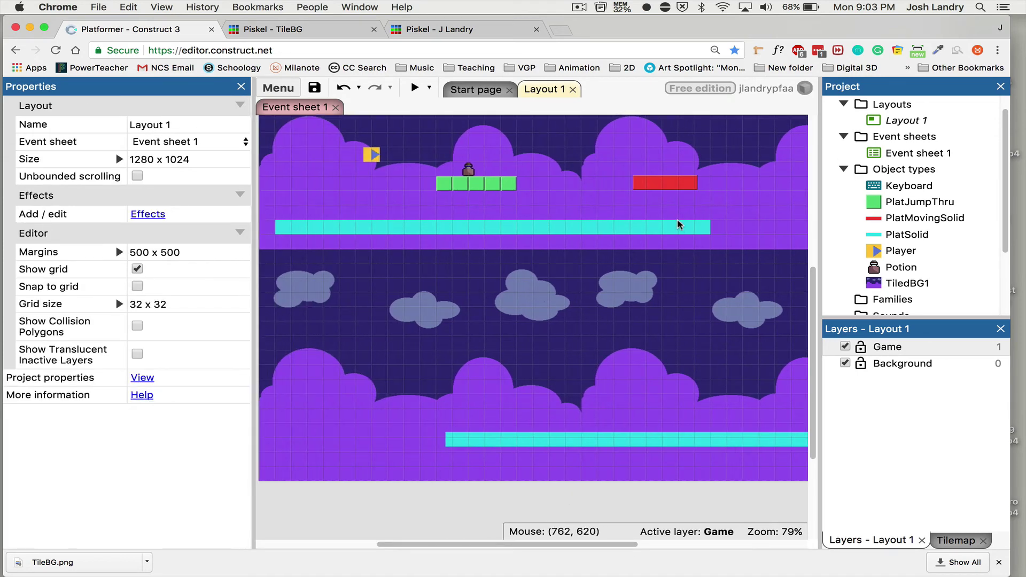
Move the red PlatMovingSolid platform to about 299, 864, left of the lower turquoise platform, and save the project
{"action": "left_click_drag", "start_coordinate": [659, 188], "coordinate": [403, 413]}
{"action": "scroll", "coordinate": [403, 303], "scroll_direction": "up", "scroll_amount": 5}
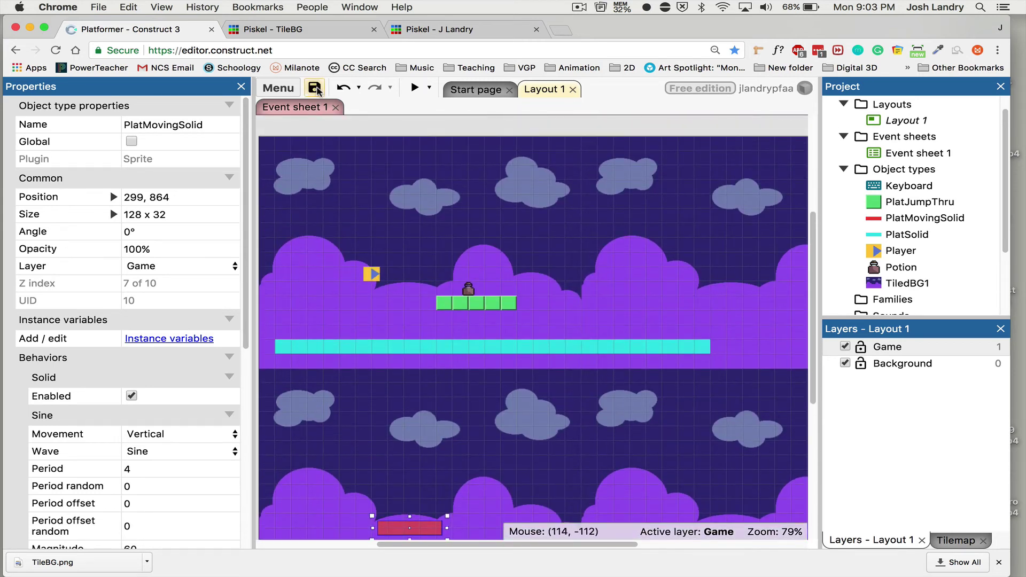
{"action": "left_click", "coordinate": [315, 88]}
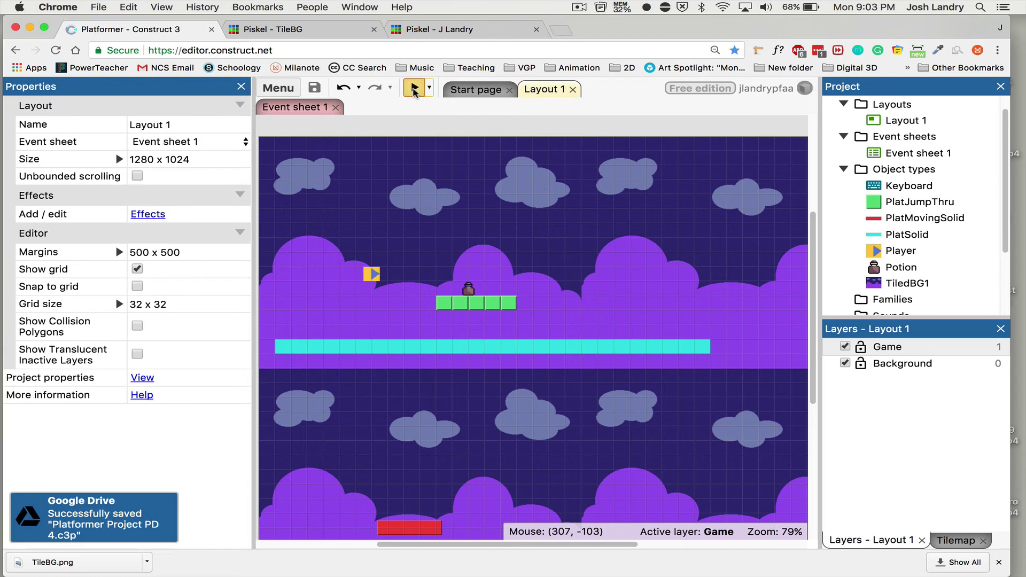
Preview the layout, play the character from the green platform down to the lower turquoise platform, and close the preview
{"action": "left_click", "coordinate": [414, 90]}
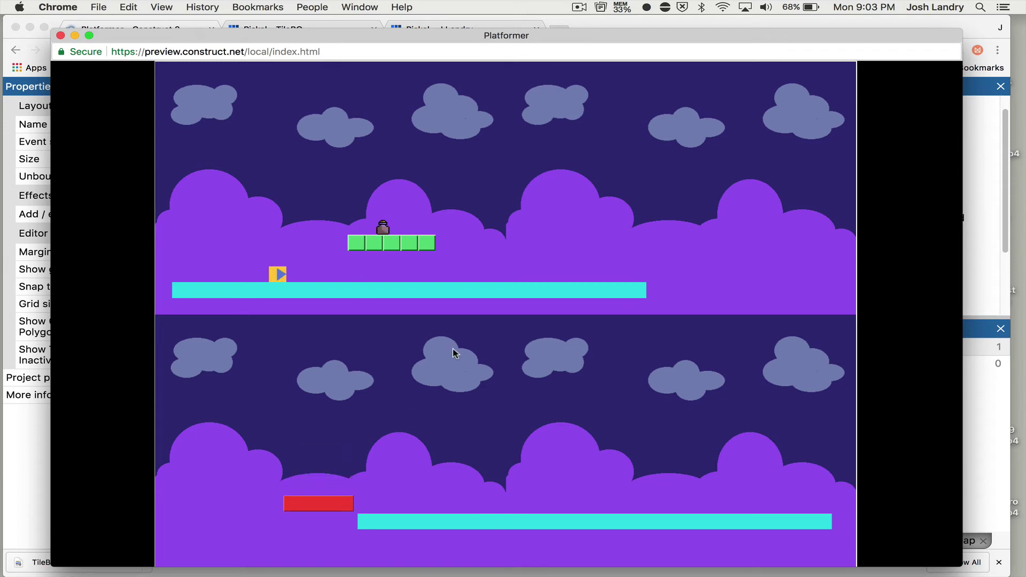
{"action": "key", "text": "Right"}
{"action": "key", "text": "Up"}
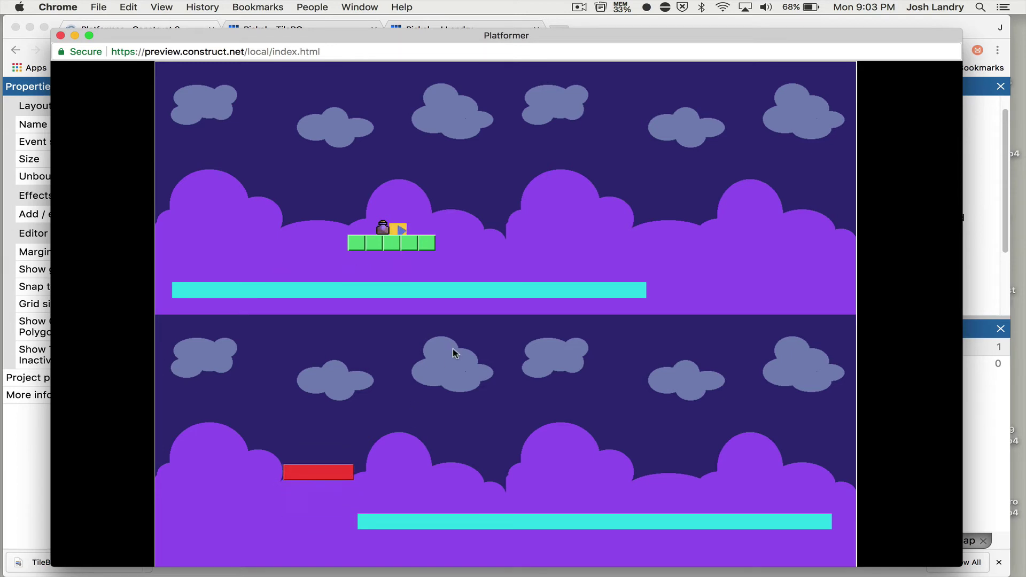
{"action": "key", "text": "Right"}
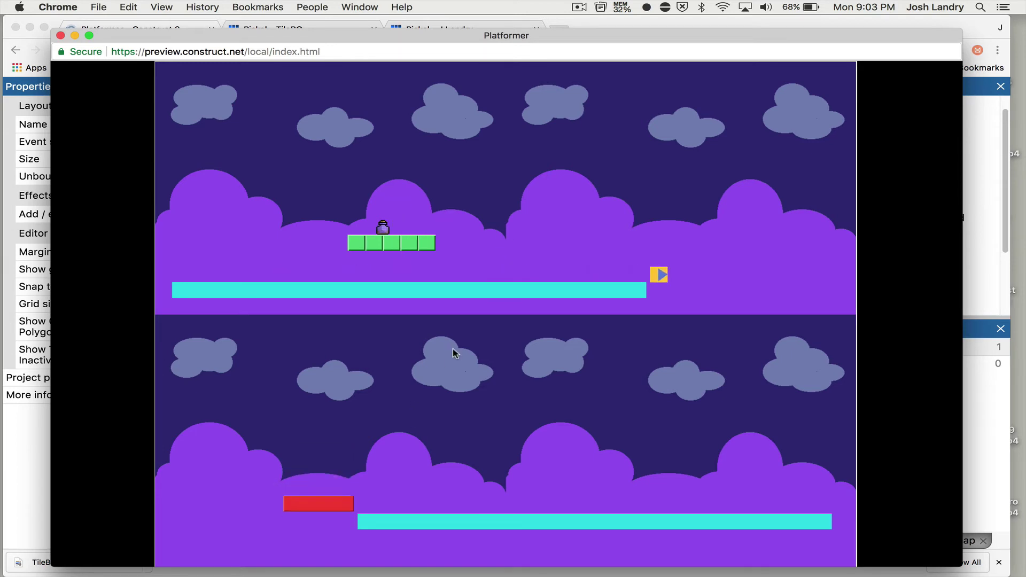
{"action": "key", "text": "Left"}
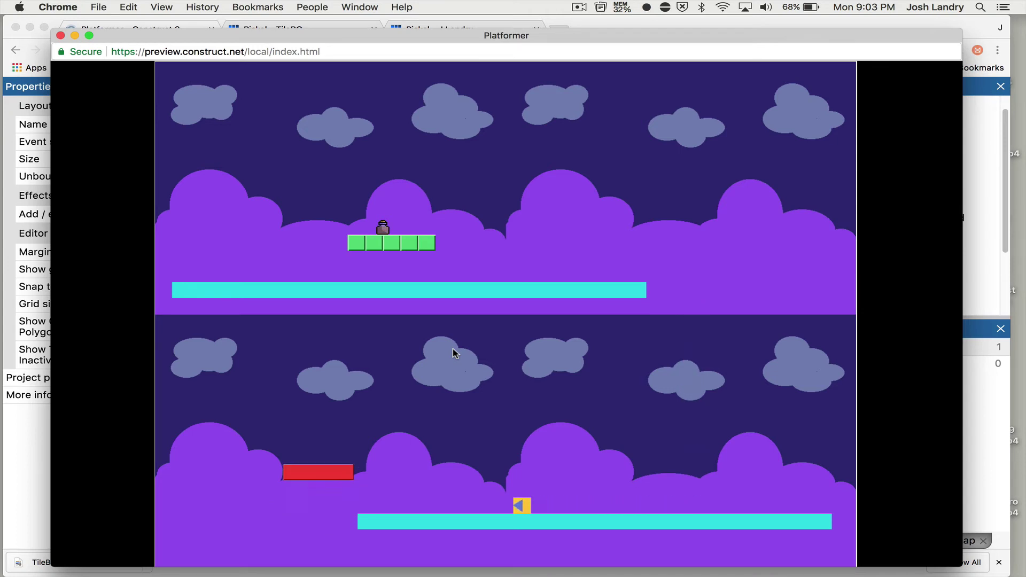
{"action": "key", "text": "Left"}
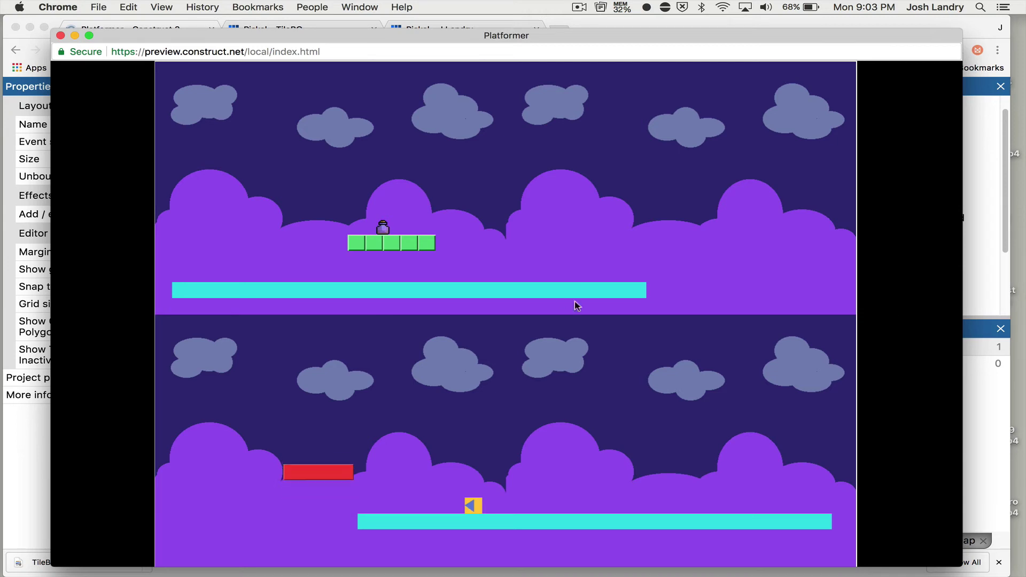
{"action": "left_click", "coordinate": [60, 35]}
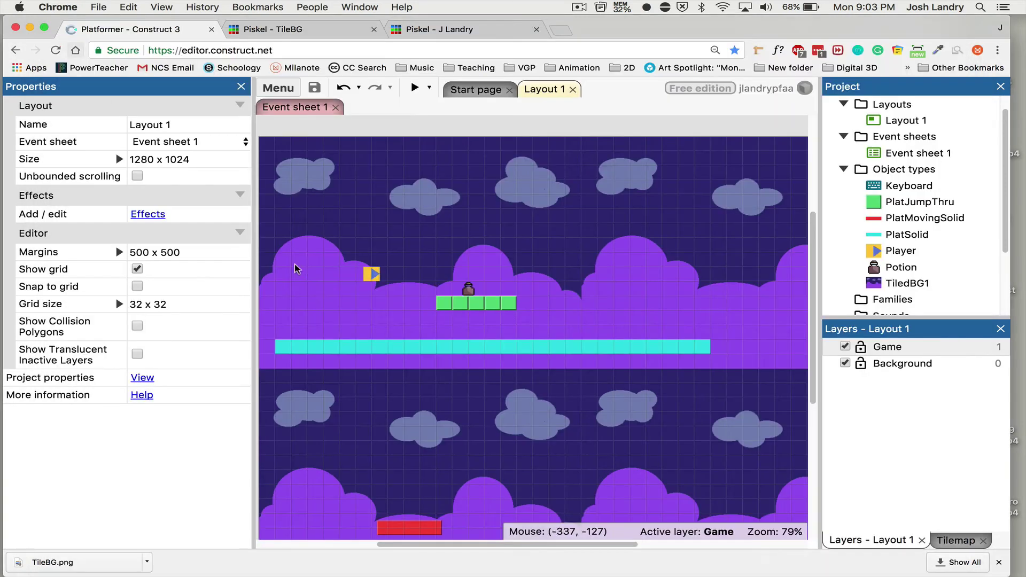
Reduce the viewport size in the project properties, setting the width to 640
{"action": "left_click_drag", "start_coordinate": [536, 542], "coordinate": [510, 542]}
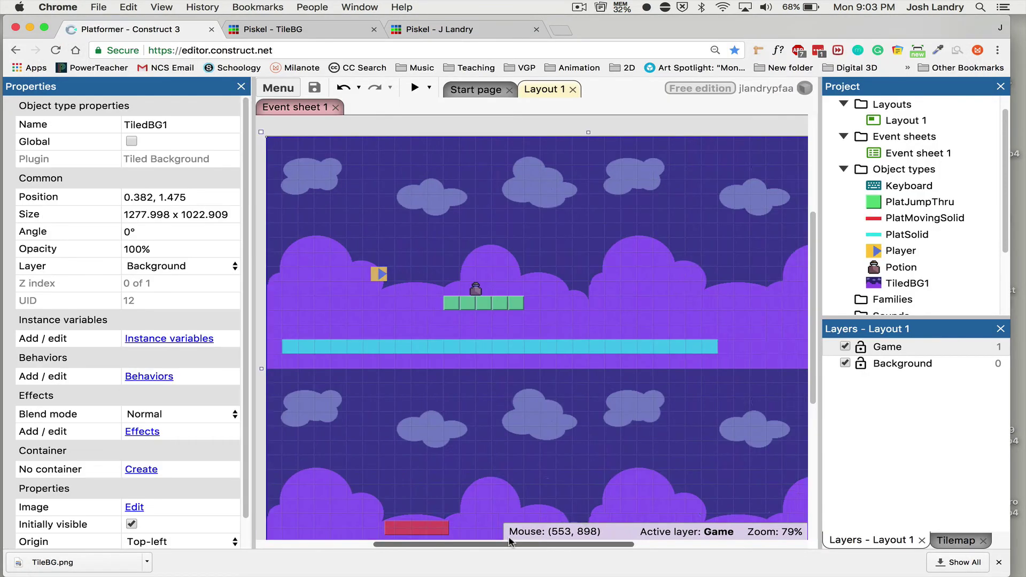
{"action": "scroll", "coordinate": [510, 541], "scroll_direction": "left", "scroll_amount": 3}
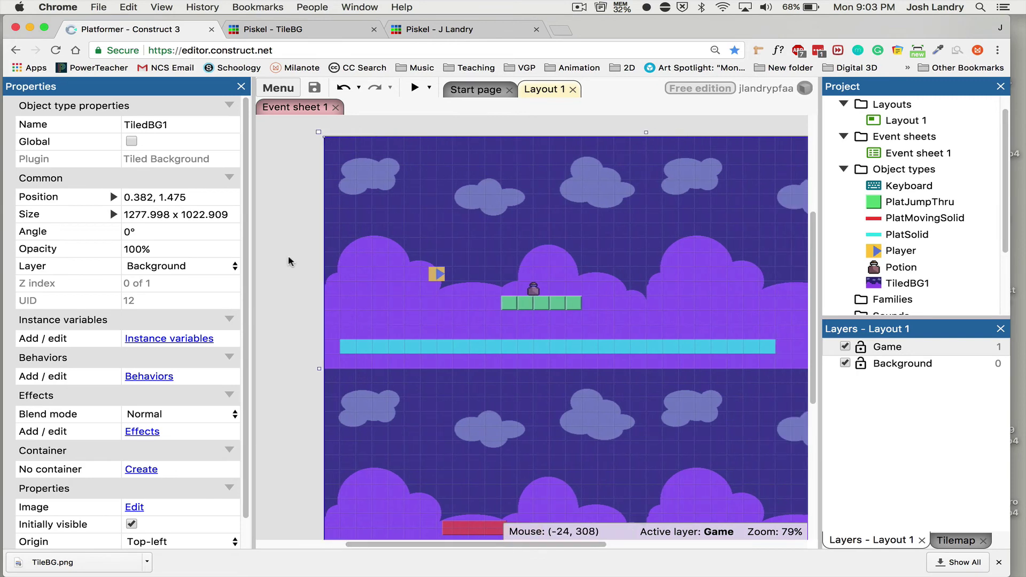
{"action": "left_click", "coordinate": [289, 261]}
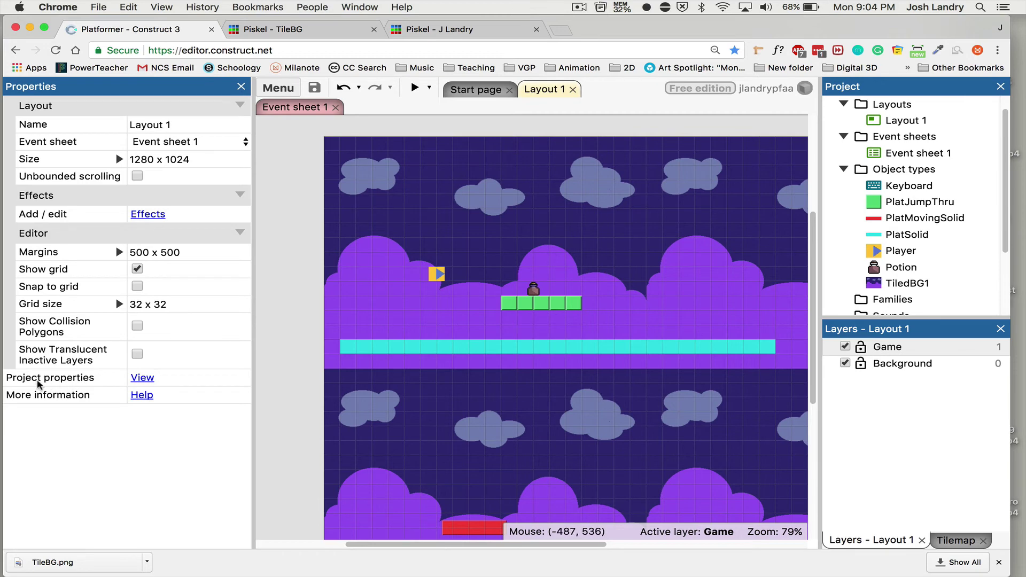
{"action": "left_click", "coordinate": [142, 378]}
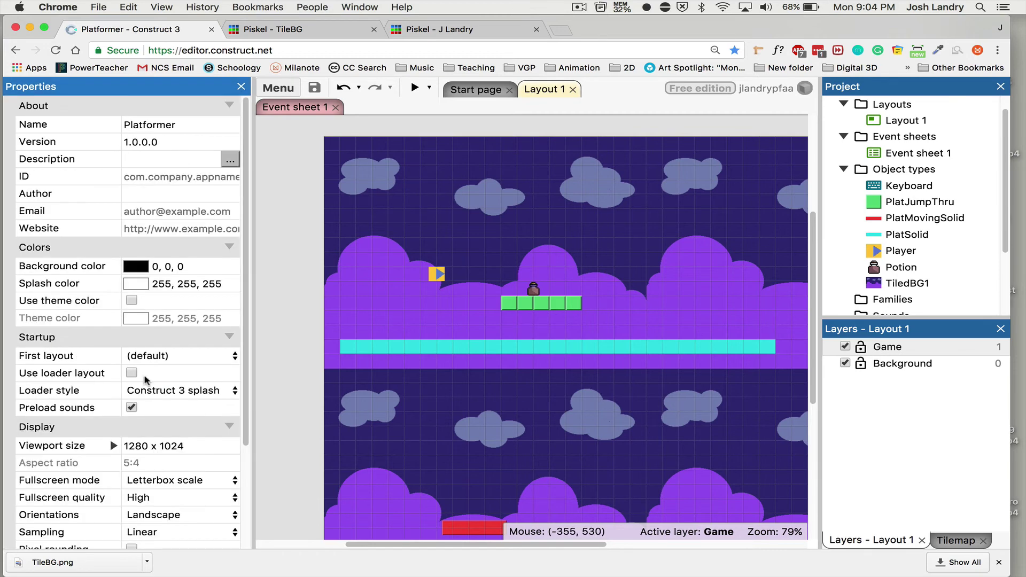
{"action": "scroll", "coordinate": [146, 380], "scroll_direction": "down", "scroll_amount": 5}
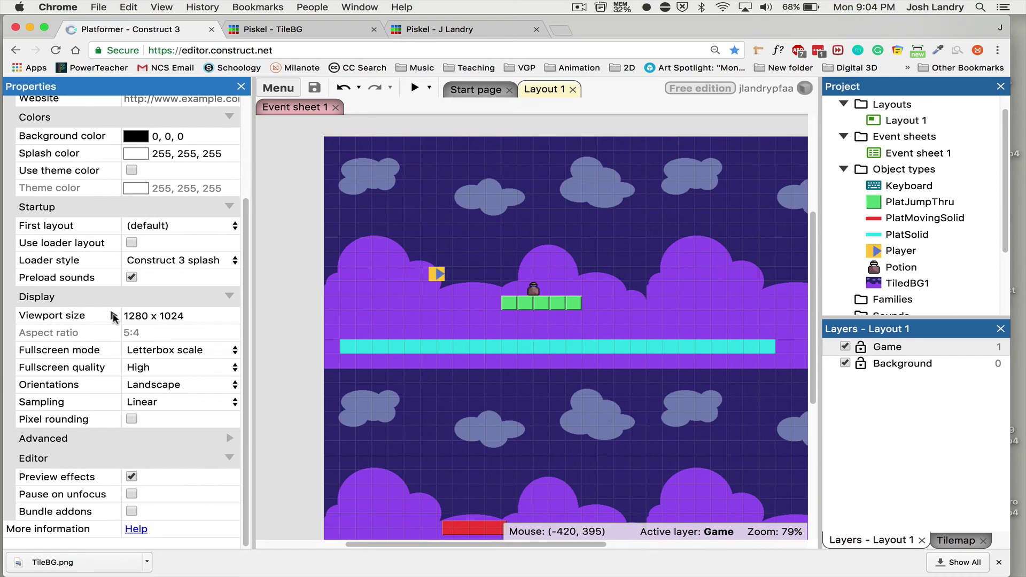
{"action": "left_click", "coordinate": [114, 316]}
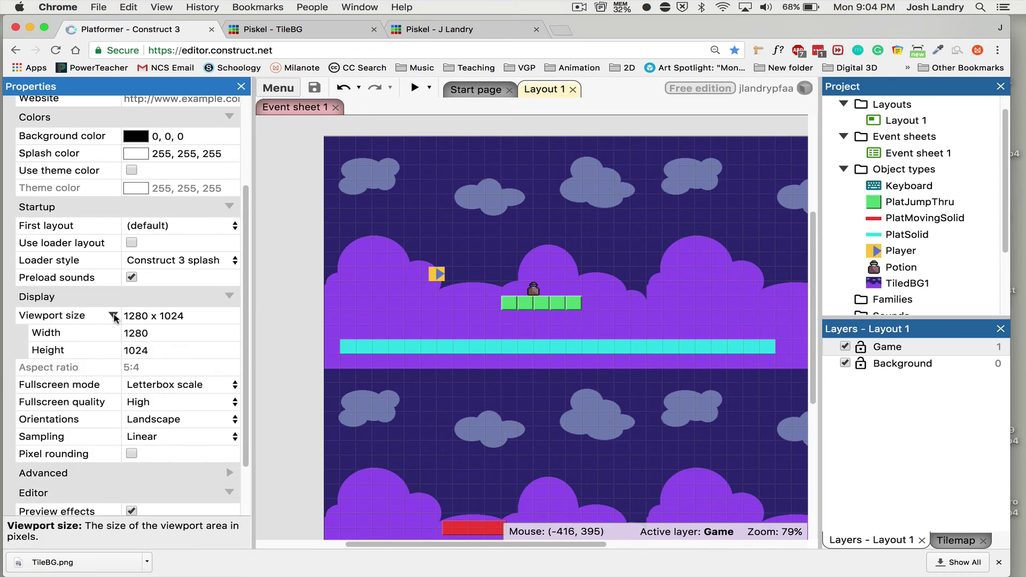
{"action": "left_click", "coordinate": [153, 335]}
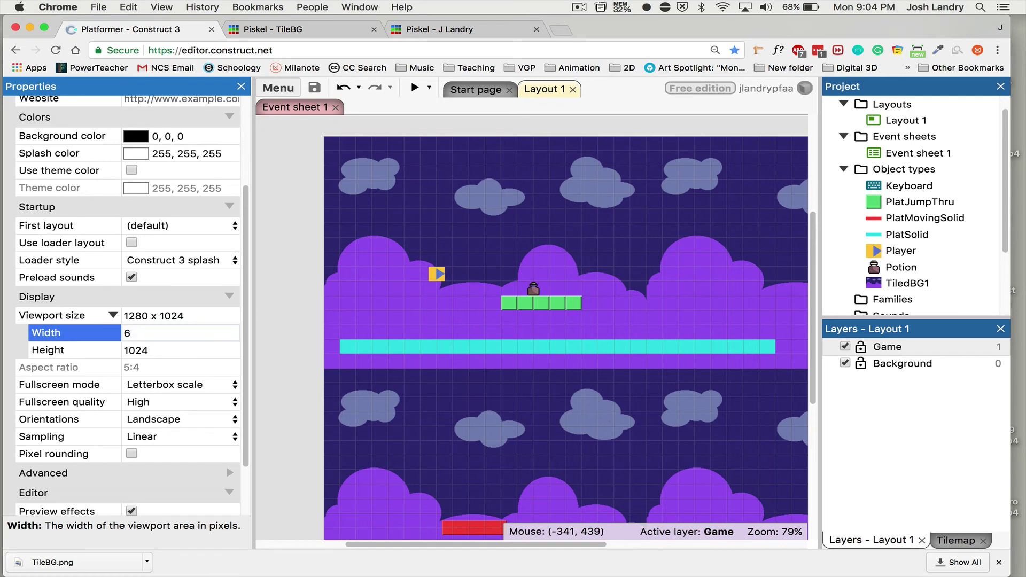
{"action": "key", "text": "Tab"}
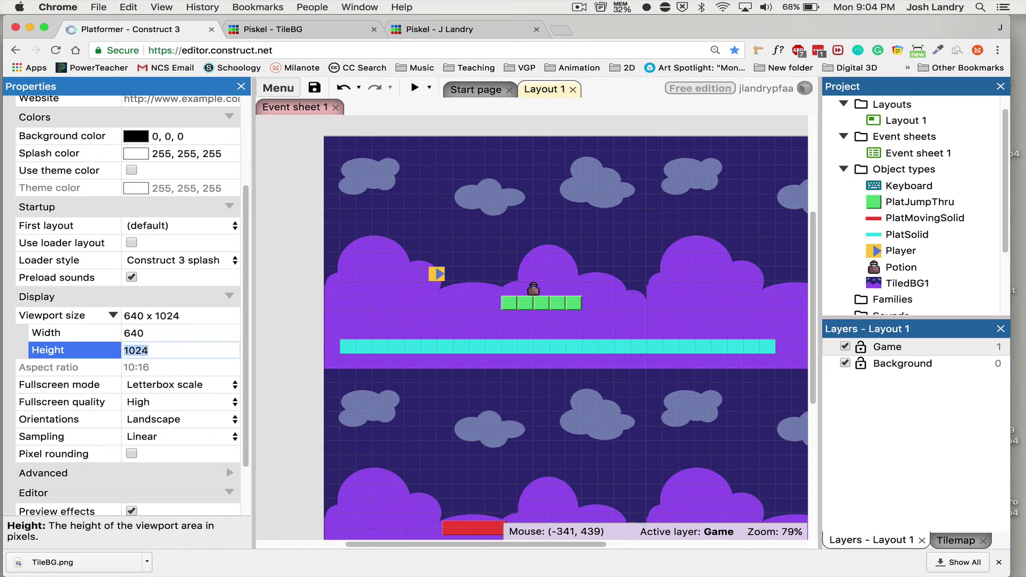
{"action": "left_click", "coordinate": [302, 317]}
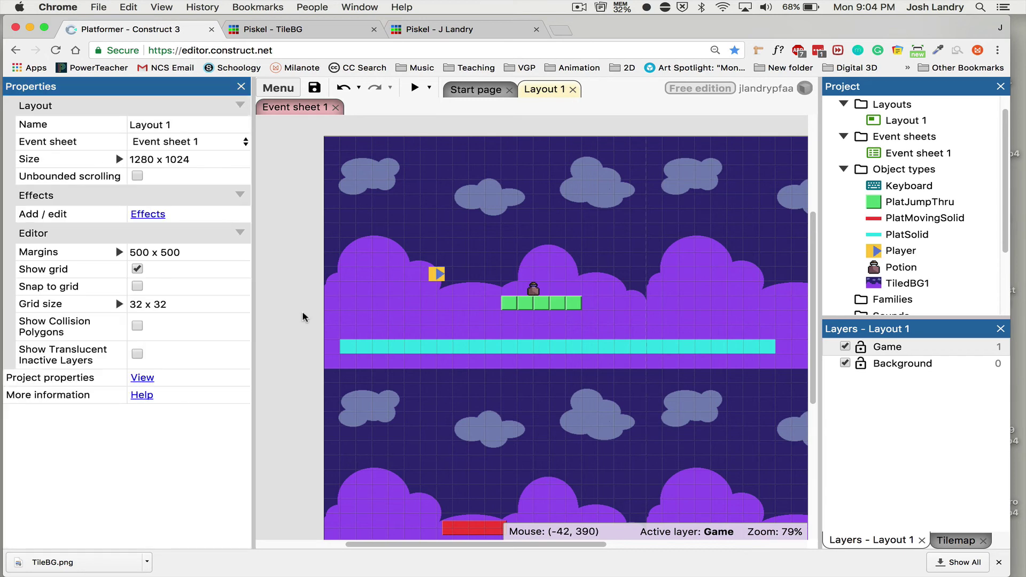
Save the project, preview the layout, play the character down to the lower turquoise platform and left to the red one, and close the preview
{"action": "scroll", "coordinate": [286, 299], "scroll_direction": "up", "scroll_amount": 1}
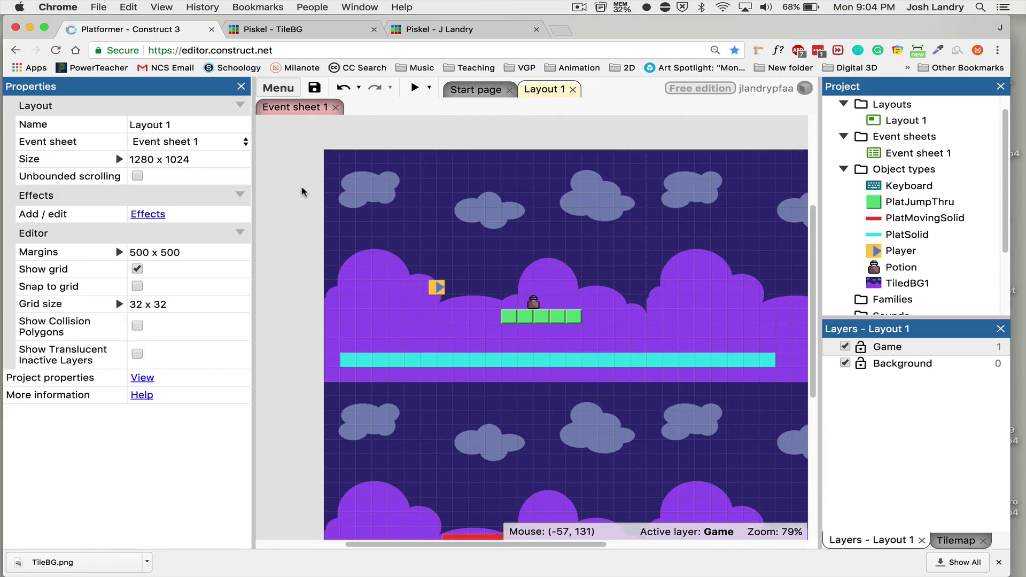
{"action": "left_click", "coordinate": [314, 88]}
{"action": "left_click", "coordinate": [414, 88]}
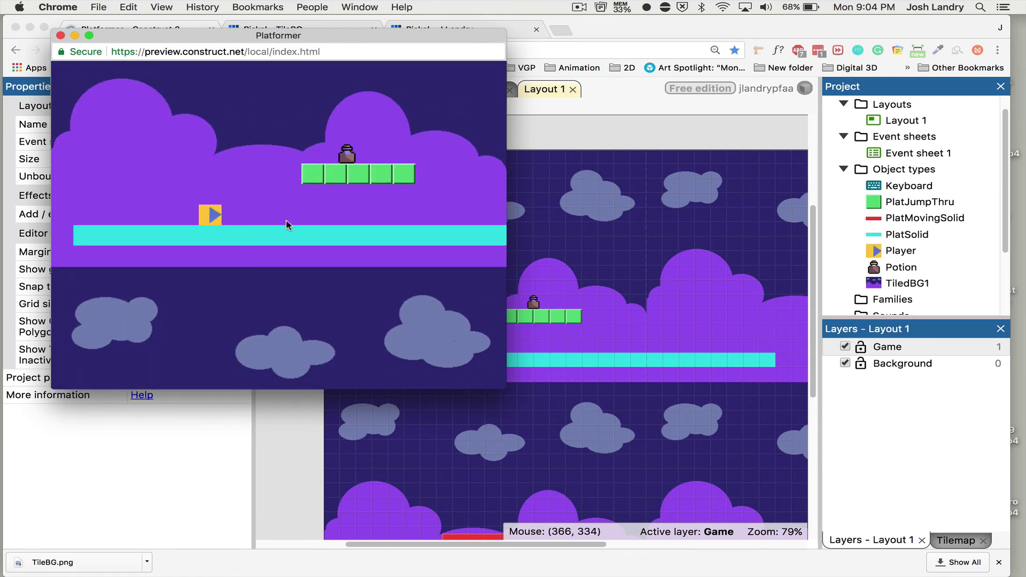
{"action": "key", "text": "Right"}
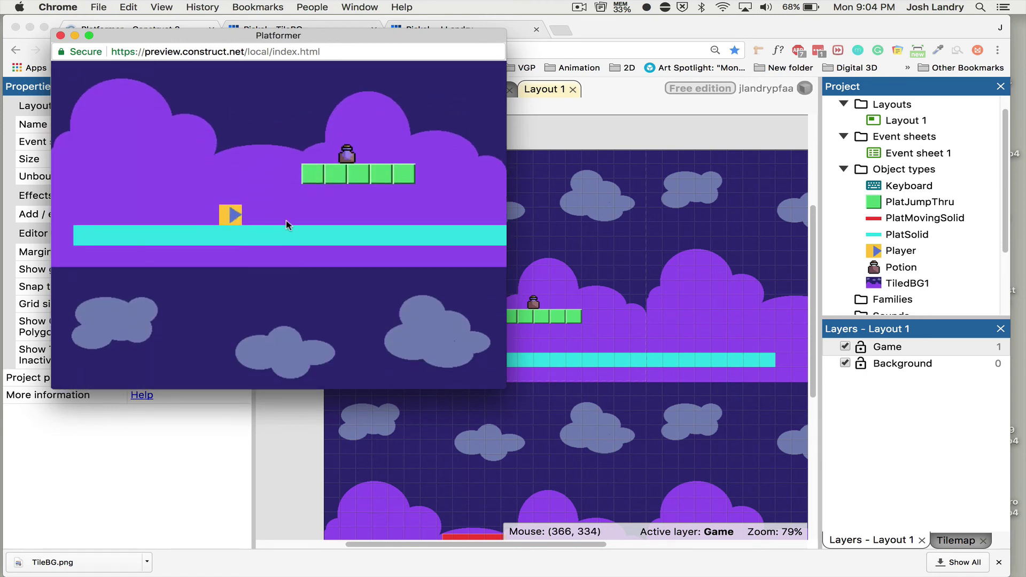
{"action": "key", "text": "Right"}
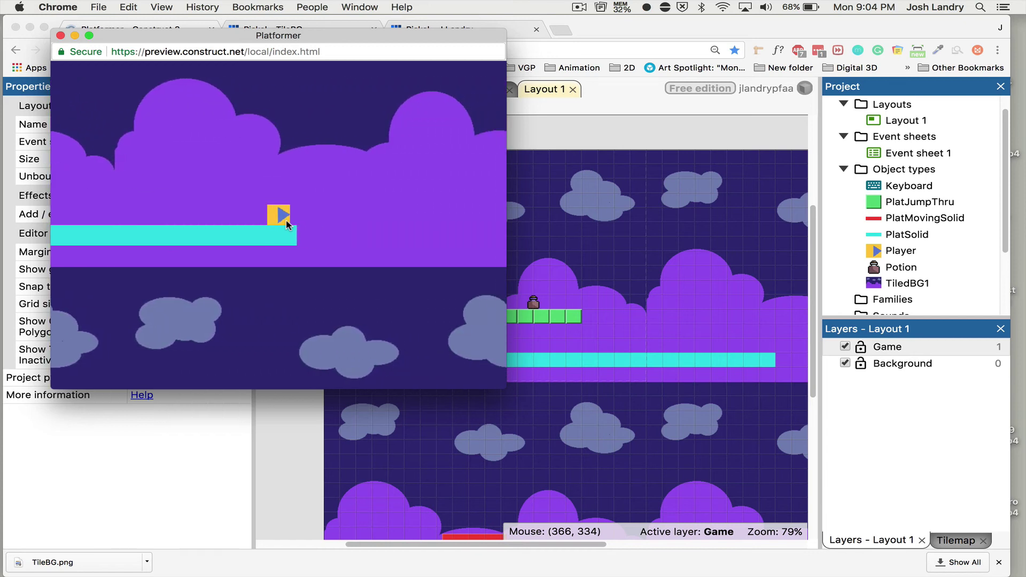
{"action": "key", "text": "Left"}
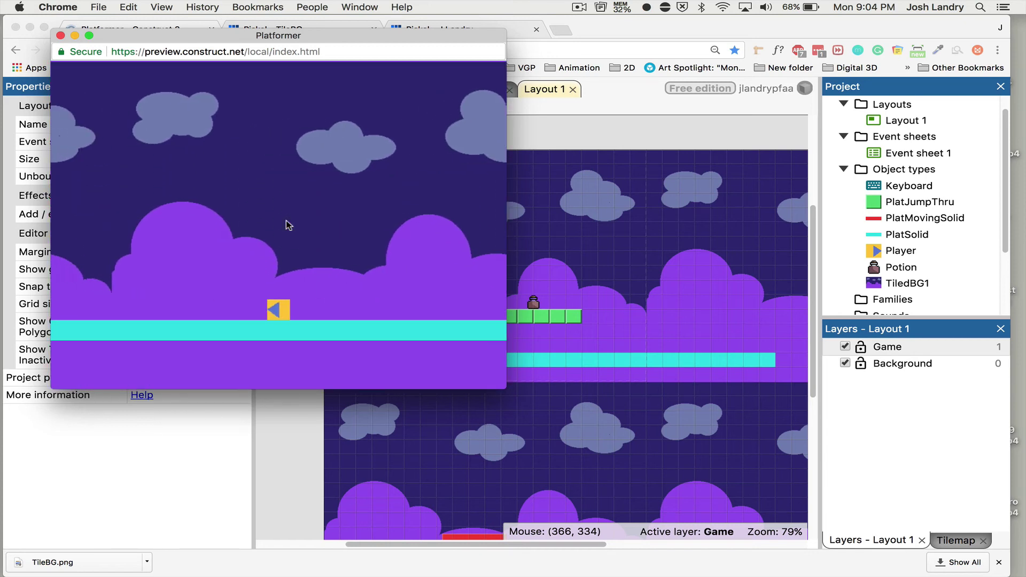
{"action": "key", "text": "Left"}
{"action": "key", "text": "Up"}
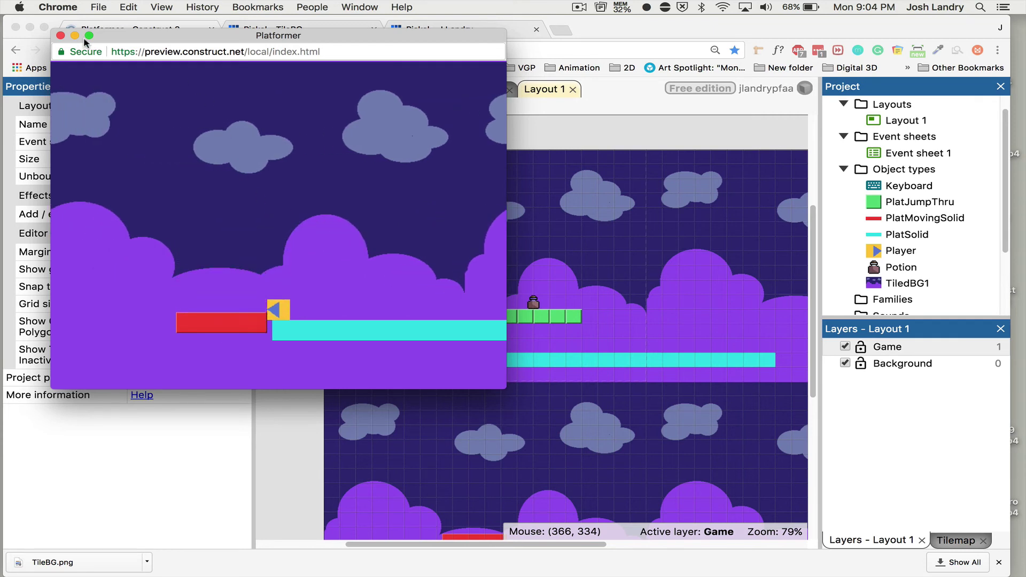
{"action": "left_click", "coordinate": [59, 36]}
Check the player's starting view in a preview, and move the upper long PlatSolid platform slightly up towards the green PlatJumpThru platform
{"action": "scroll", "coordinate": [431, 314], "scroll_direction": "up", "scroll_amount": 1}
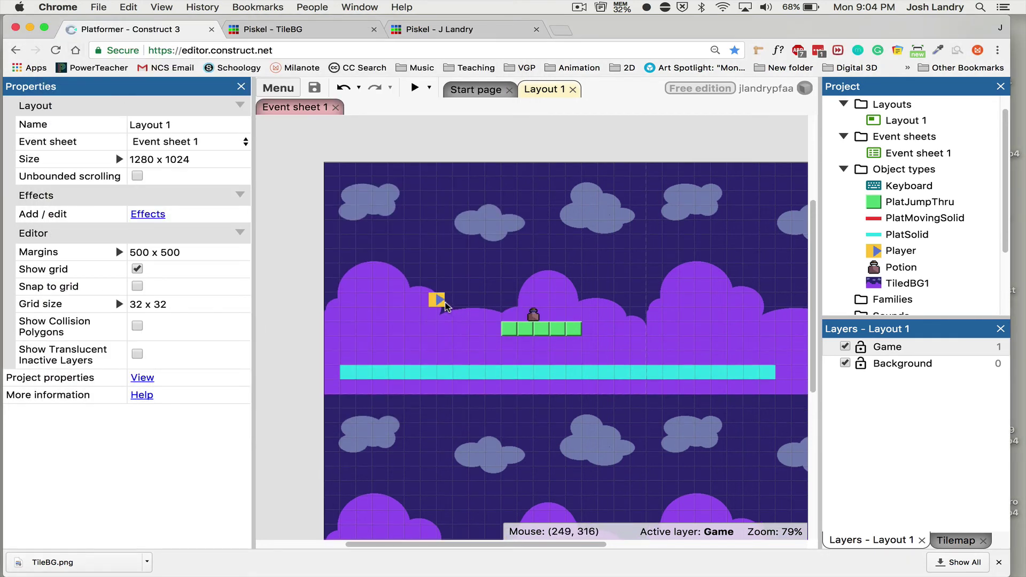
{"action": "left_click", "coordinate": [415, 87]}
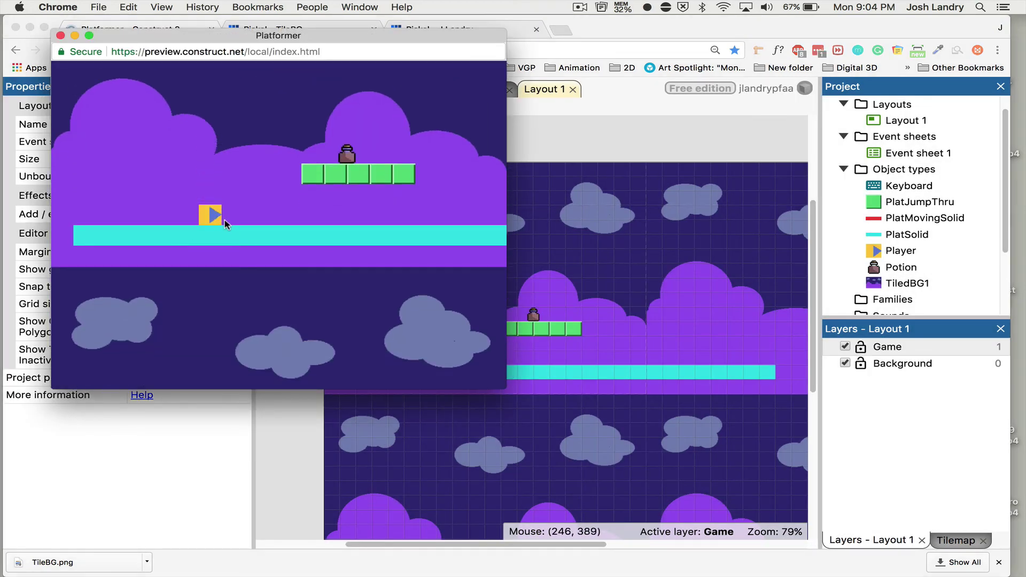
{"action": "left_click", "coordinate": [60, 35]}
{"action": "left_click_drag", "start_coordinate": [486, 377], "coordinate": [508, 356]}
{"action": "left_click", "coordinate": [529, 333]}
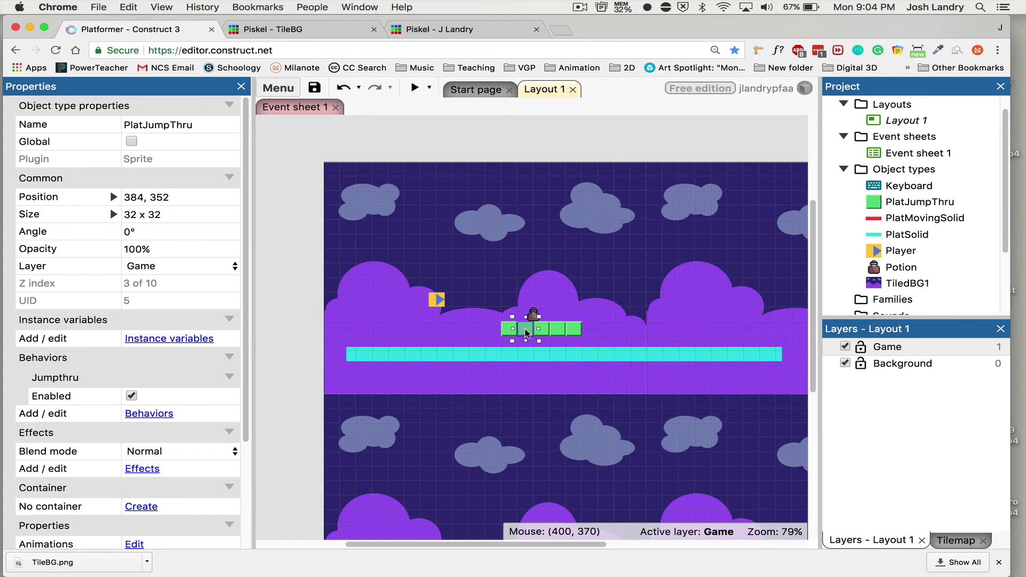
Lock the TiledBG1 background so it cannot be selected while arranging the platforms
{"action": "left_click", "coordinate": [491, 295]}
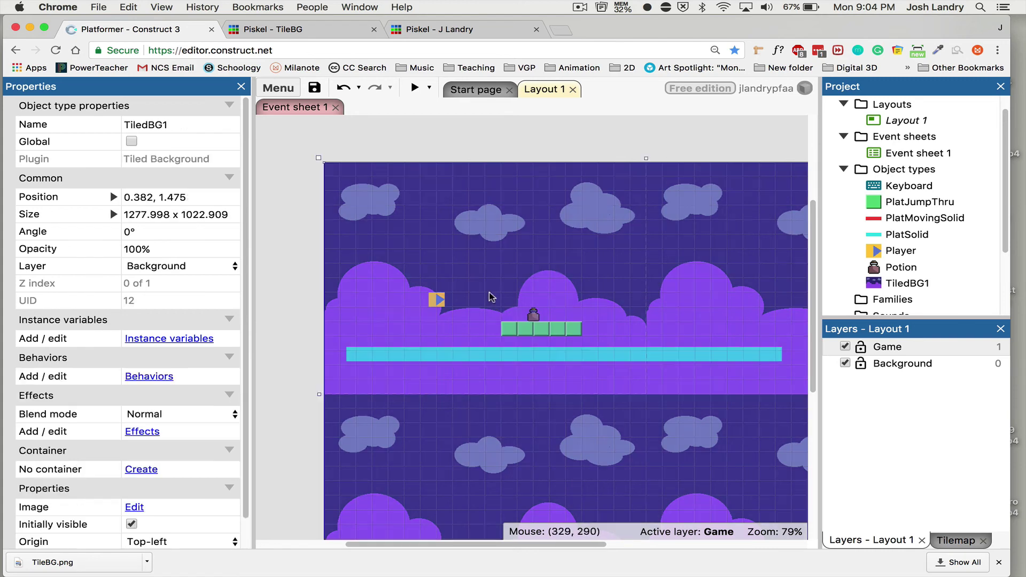
{"action": "left_click", "coordinate": [299, 267]}
{"action": "left_click", "coordinate": [407, 245]}
{"action": "right_click", "coordinate": [418, 230]}
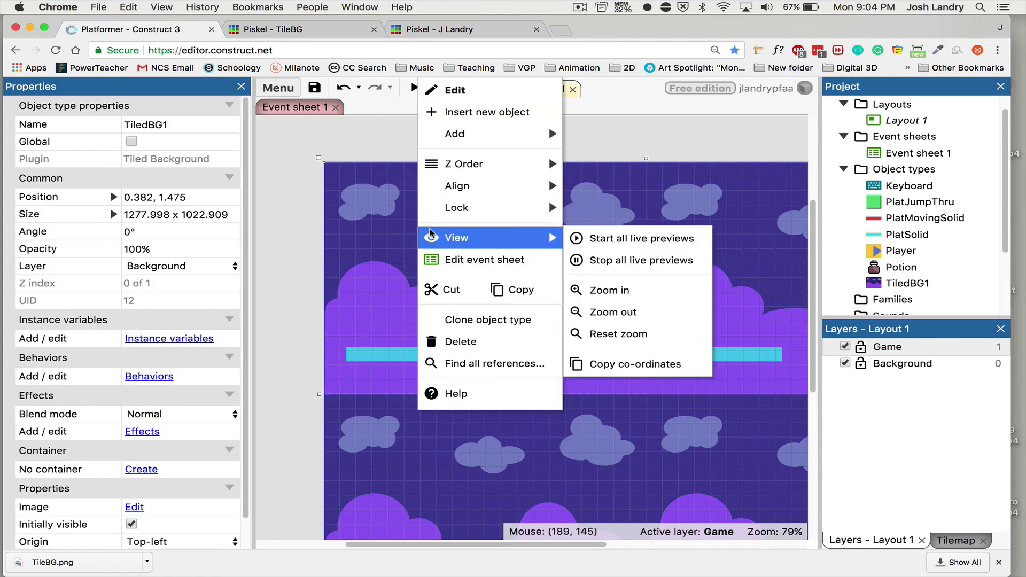
{"action": "mouse_move", "coordinate": [522, 209]}
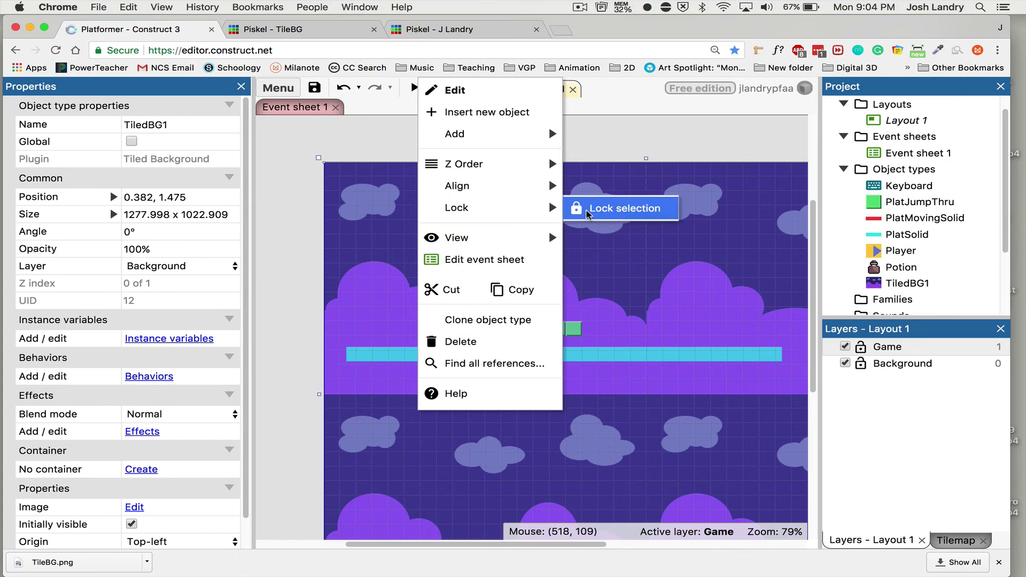
{"action": "left_click", "coordinate": [587, 214]}
Raise the green platform with its potion, move the Player to 232, 233 and the upper PlatSolid to 39, 382, and check in a preview
{"action": "left_click_drag", "start_coordinate": [491, 291], "coordinate": [536, 301]}
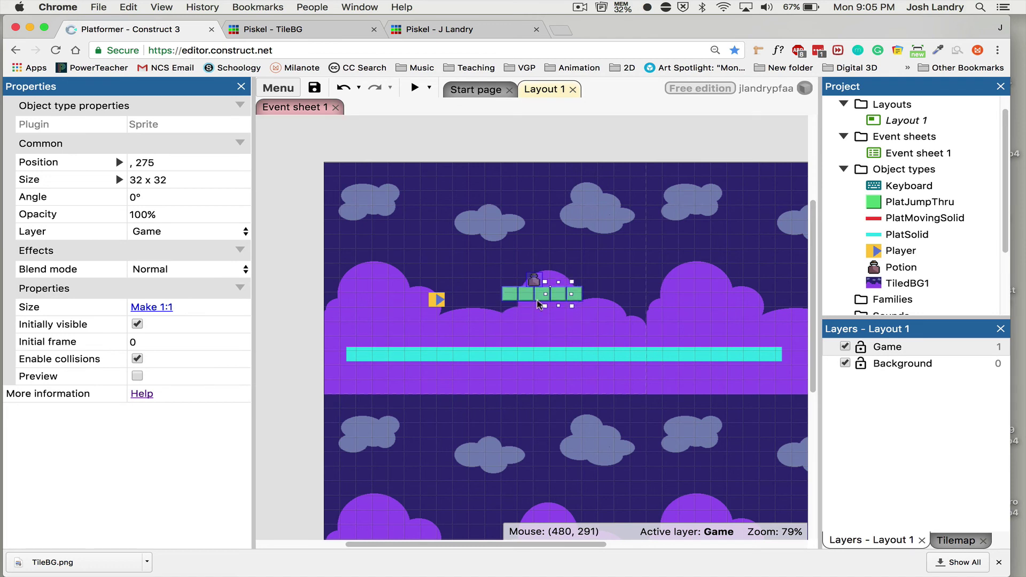
{"action": "left_click_drag", "start_coordinate": [436, 301], "coordinate": [441, 262]}
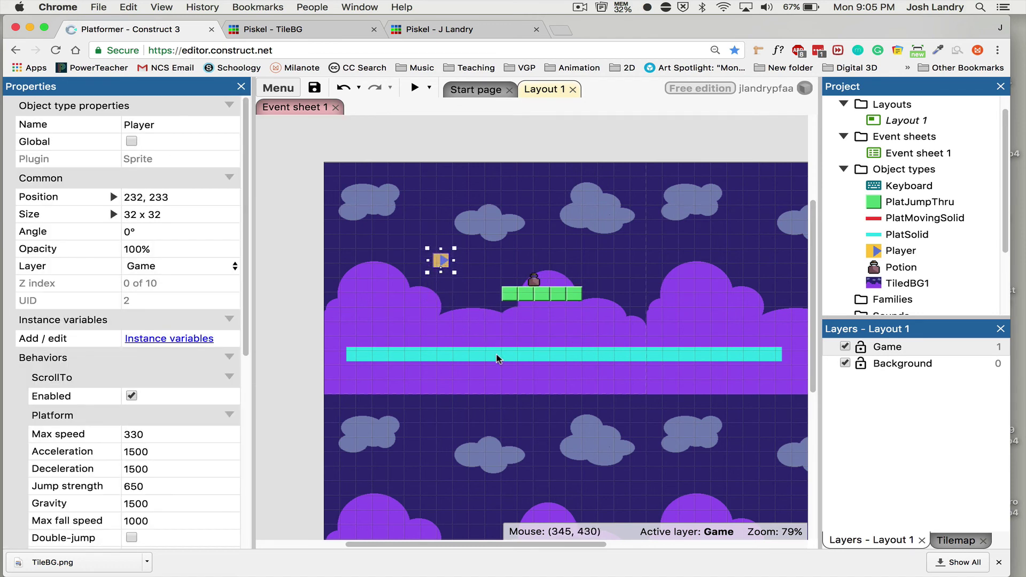
{"action": "left_click_drag", "start_coordinate": [497, 358], "coordinate": [494, 351]}
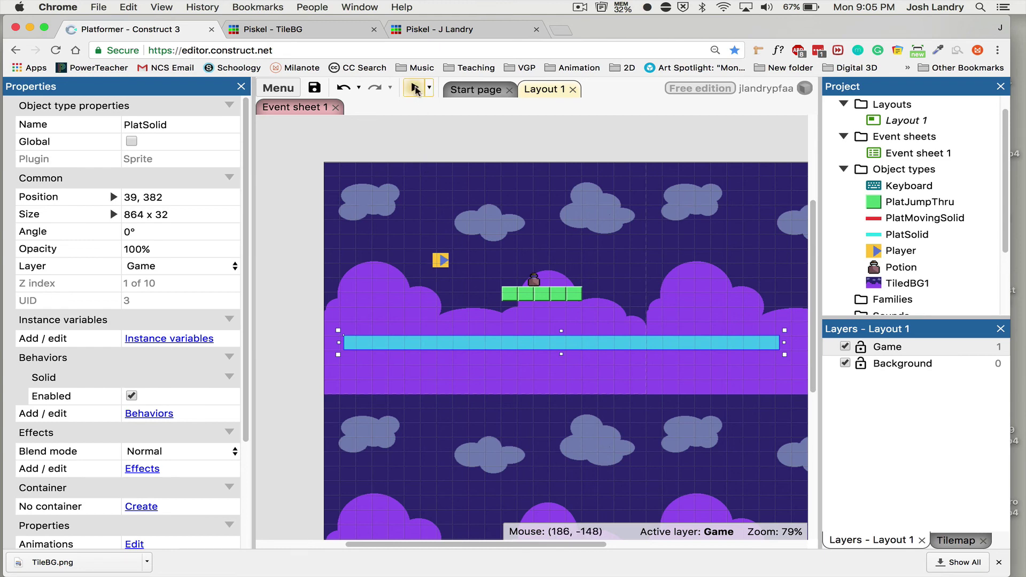
{"action": "left_click", "coordinate": [415, 87]}
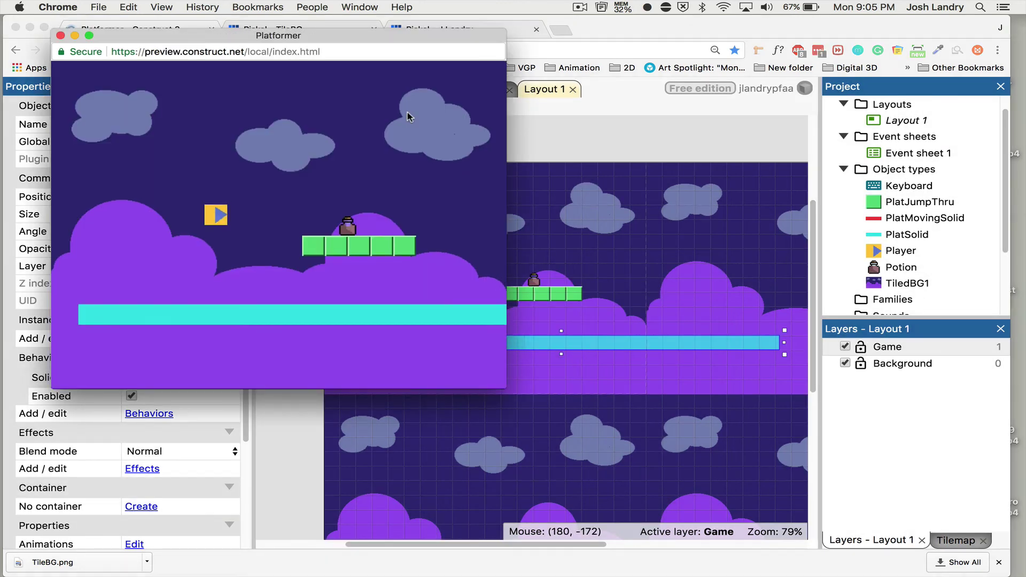
{"action": "left_click", "coordinate": [60, 36]}
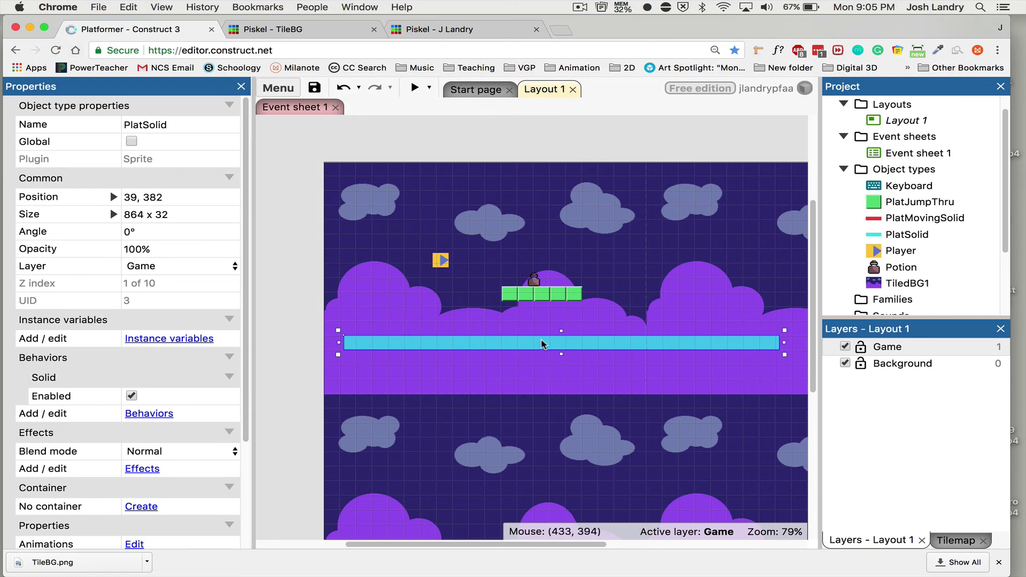
Raise the upper PlatSolid to the base of the purple clouds, the green platform with its potion above it, and the Player to 244, 167
{"action": "left_click_drag", "start_coordinate": [542, 343], "coordinate": [547, 318]}
{"action": "left_click_drag", "start_coordinate": [492, 259], "coordinate": [572, 266]}
{"action": "left_click_drag", "start_coordinate": [441, 261], "coordinate": [448, 239]}
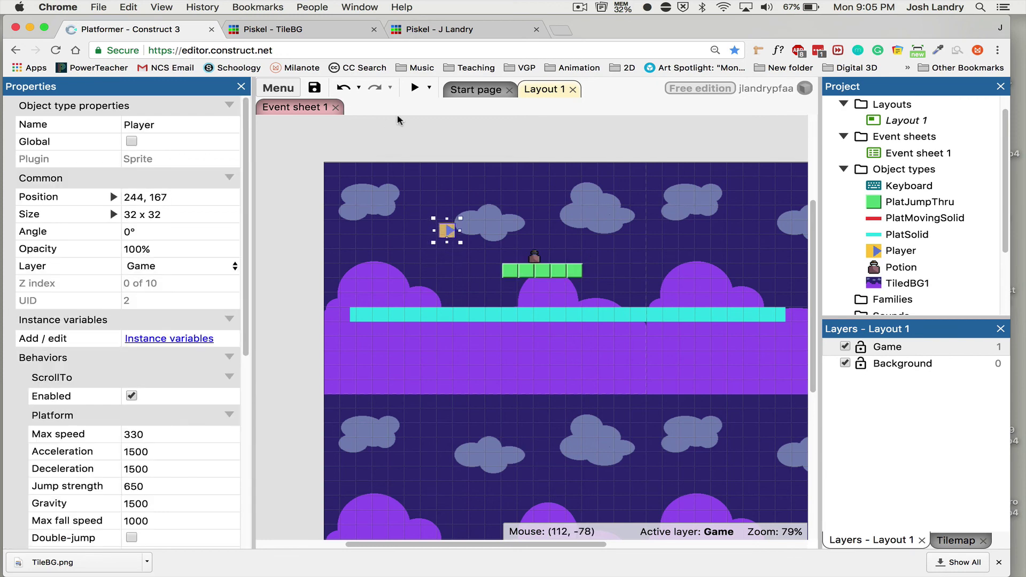
Preview the layout, run and jump the character between the turquoise and green platforms, and close the preview
{"action": "left_click", "coordinate": [414, 88]}
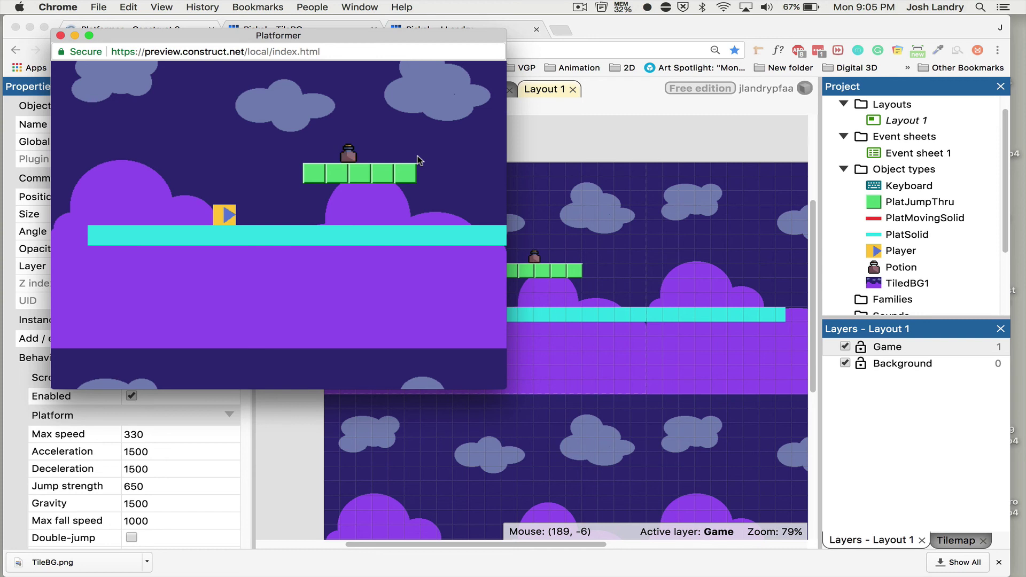
{"action": "key", "text": "Right"}
{"action": "key", "text": "Up"}
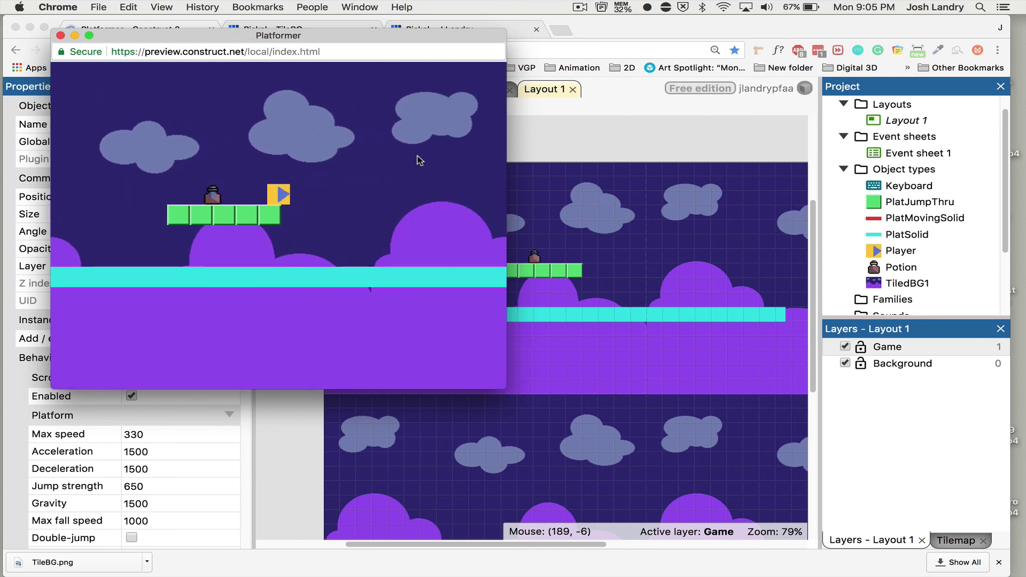
{"action": "key", "text": "Left"}
{"action": "key", "text": "Up"}
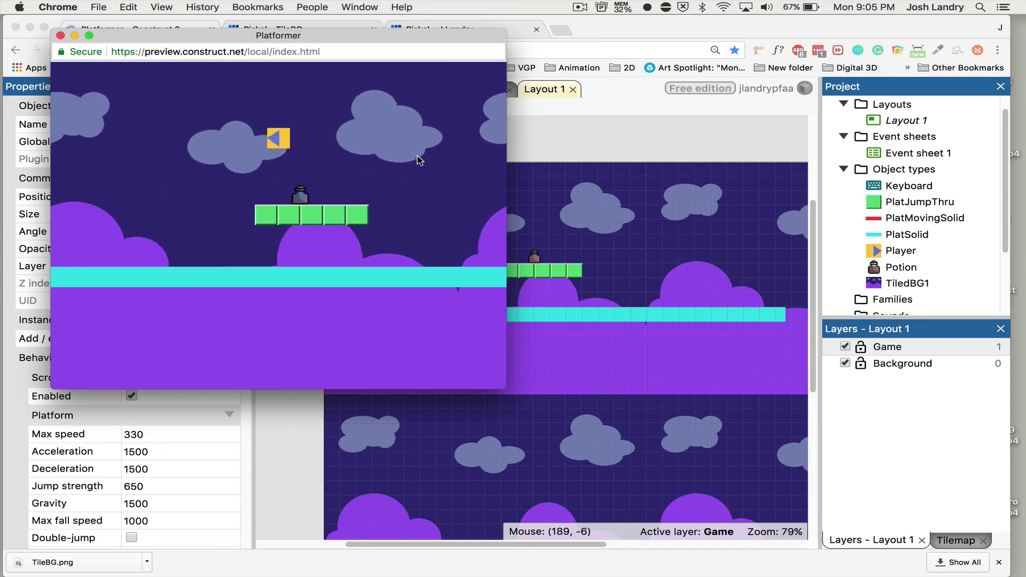
{"action": "key", "text": "Right"}
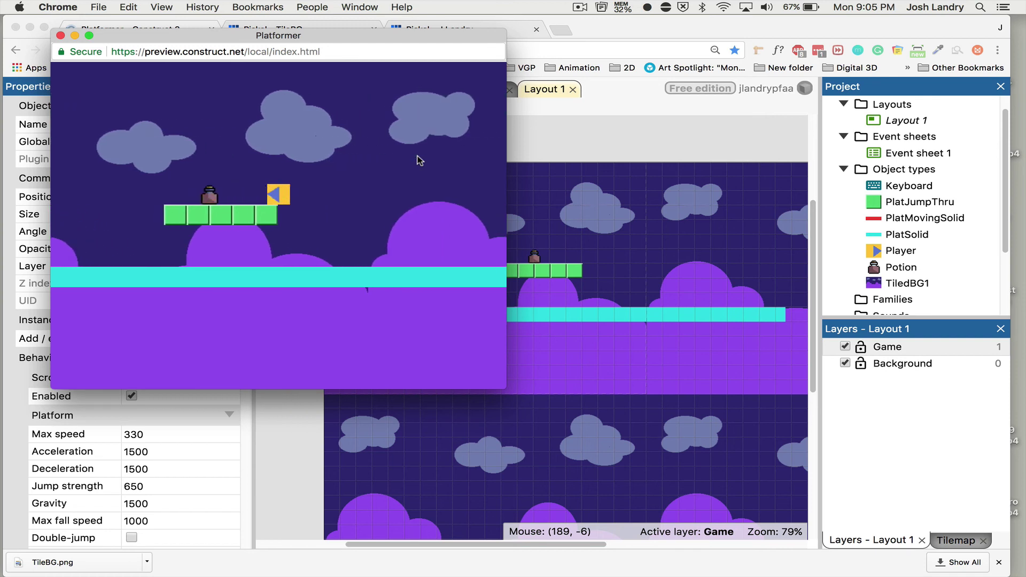
{"action": "key", "text": "Left"}
{"action": "key", "text": "Up"}
{"action": "key", "text": "Right"}
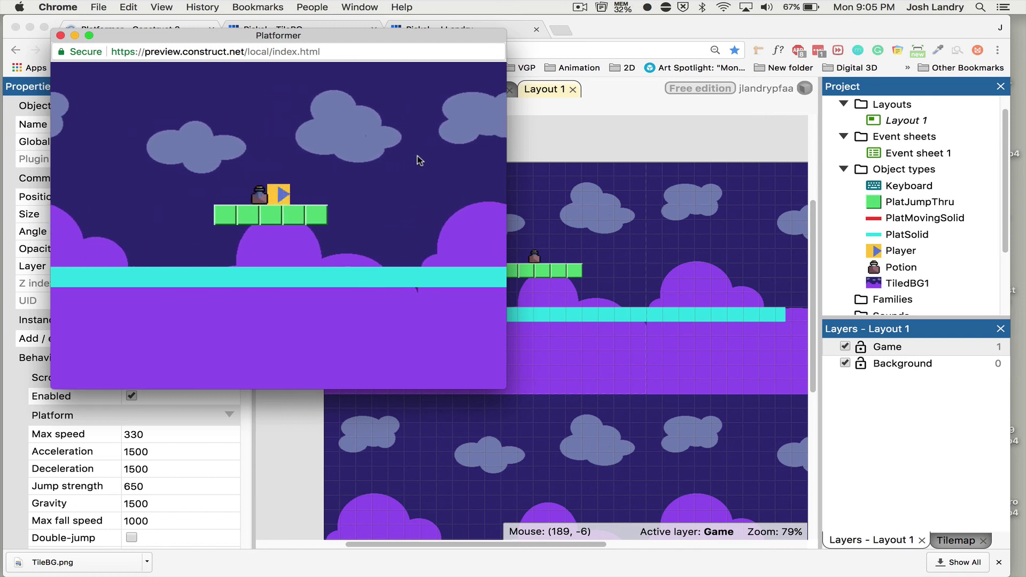
{"action": "key", "text": "Left"}
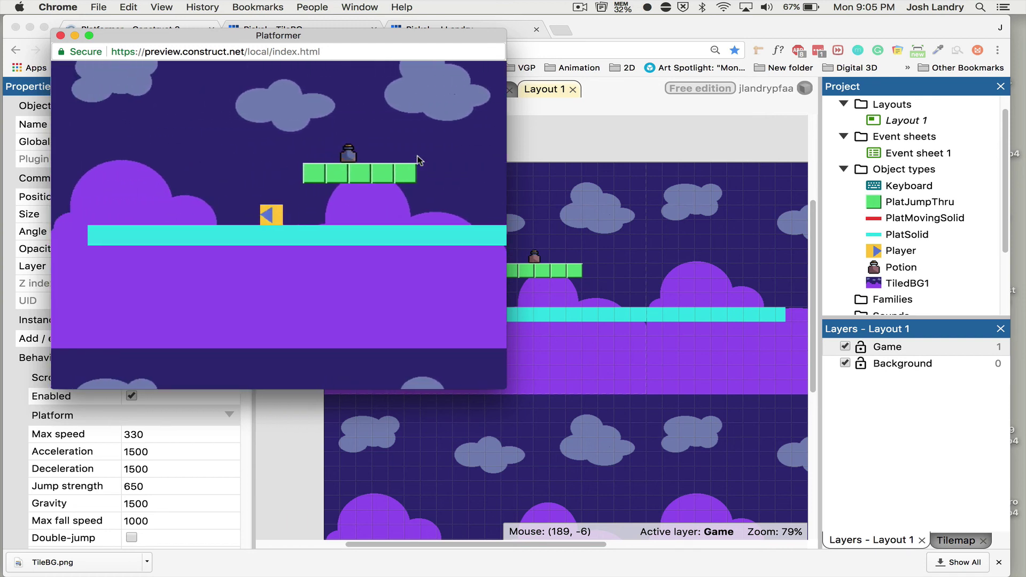
{"action": "key", "text": "Right"}
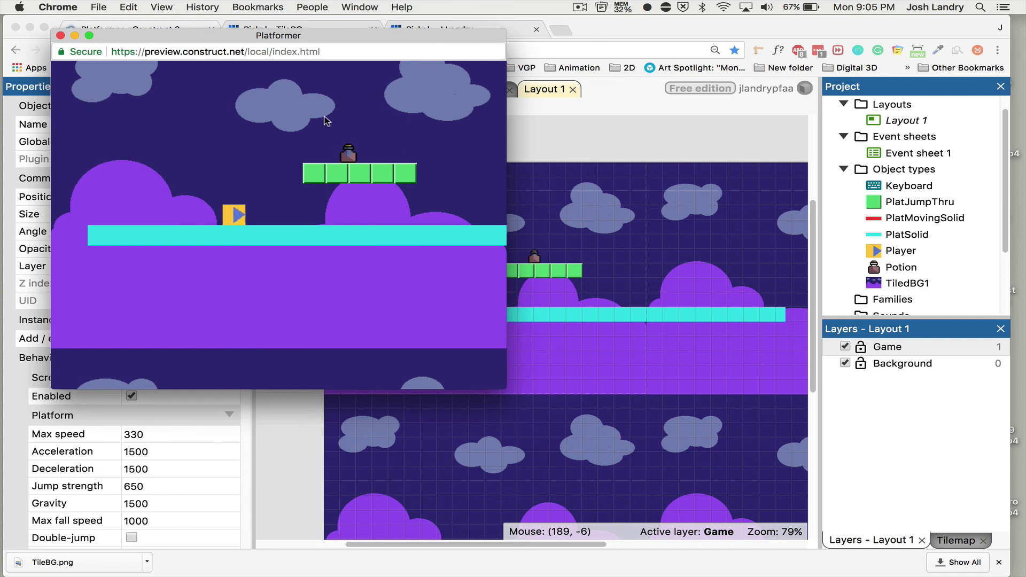
{"action": "left_click", "coordinate": [60, 36]}
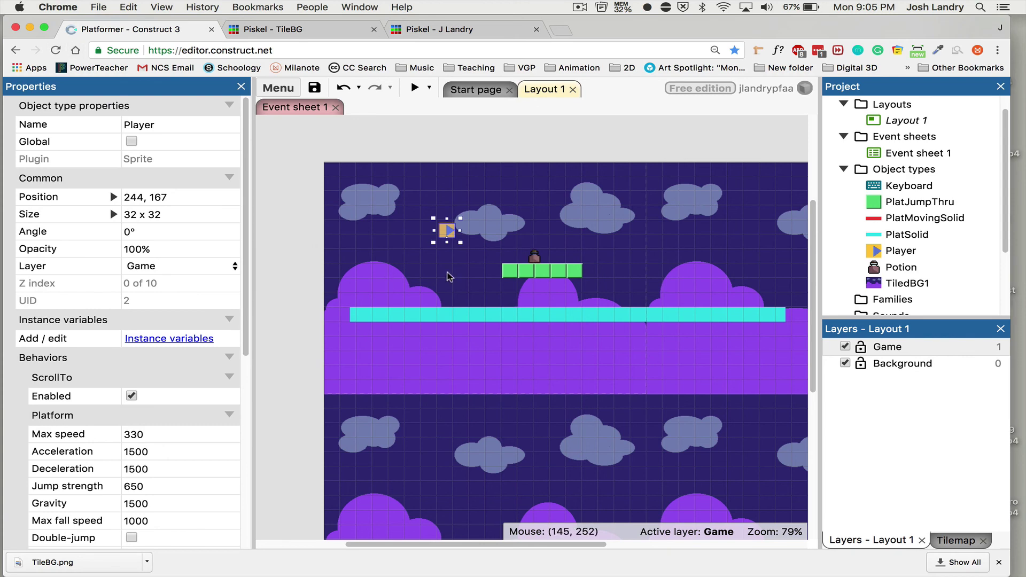
Unlock all locked objects in the layout so the TiledBG1 background can be selected again
{"action": "left_click", "coordinate": [668, 362]}
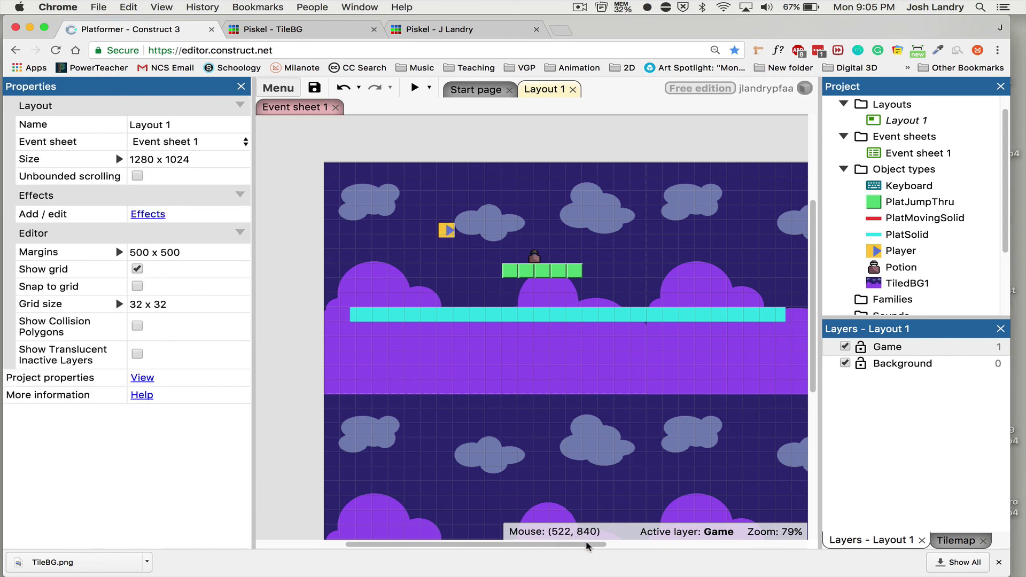
{"action": "scroll", "coordinate": [586, 545], "scroll_direction": "right", "scroll_amount": 5}
{"action": "scroll", "coordinate": [607, 426], "scroll_direction": "down", "scroll_amount": 10}
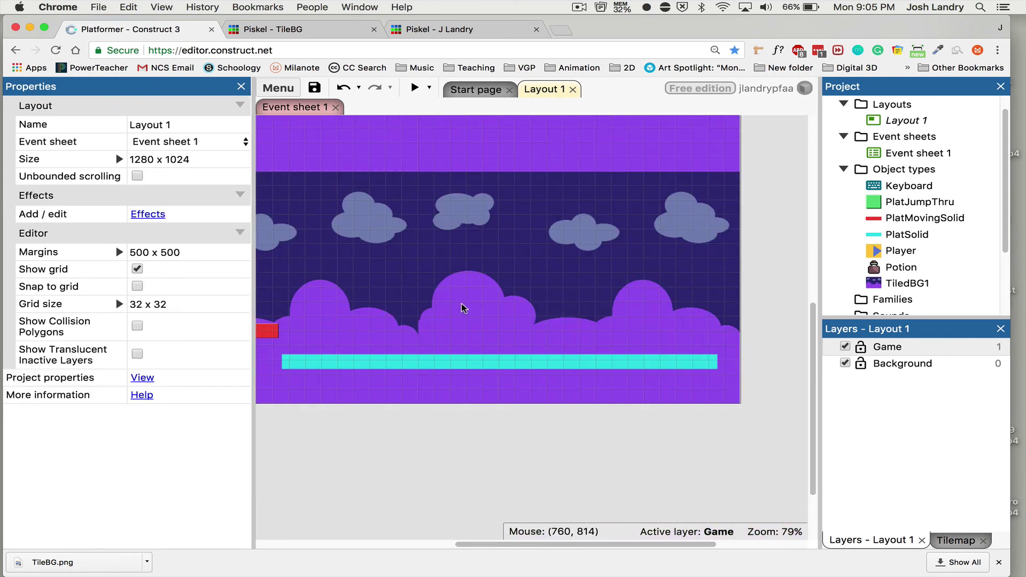
{"action": "right_click", "coordinate": [464, 266]}
{"action": "mouse_move", "coordinate": [534, 298]}
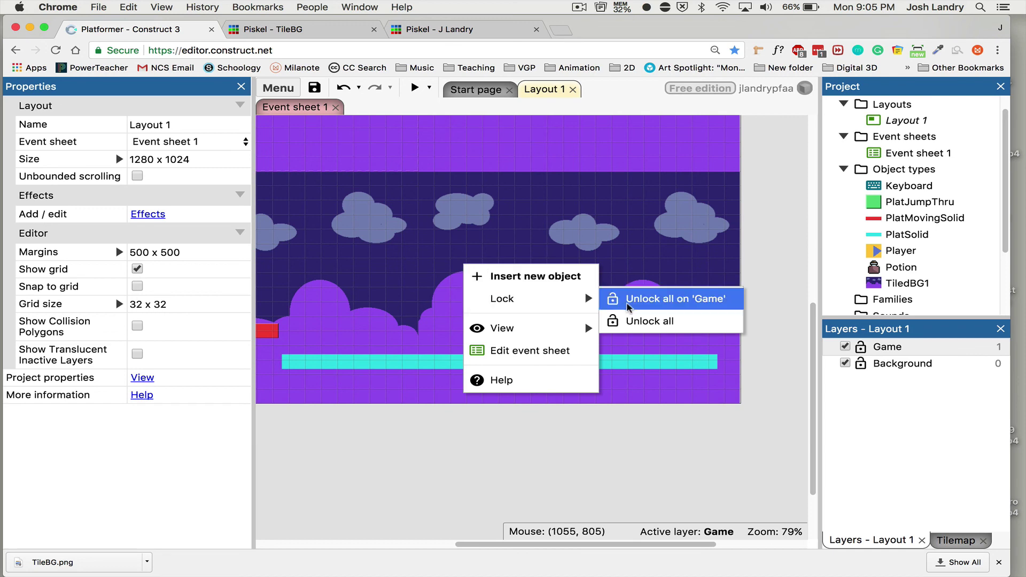
{"action": "left_click", "coordinate": [641, 321]}
Shorten TiledBG1 from its lower edge to about 1278 x 512 so it covers only the layout's upper half
{"action": "left_click", "coordinate": [589, 308]}
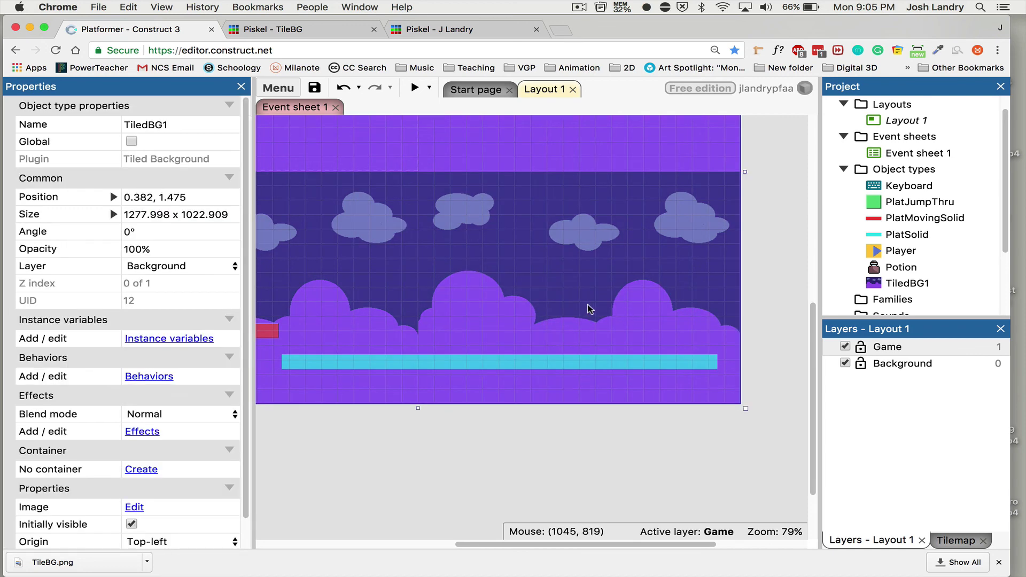
{"action": "left_click_drag", "start_coordinate": [419, 408], "coordinate": [380, 177]}
{"action": "scroll", "coordinate": [426, 269], "scroll_direction": "up", "scroll_amount": 3}
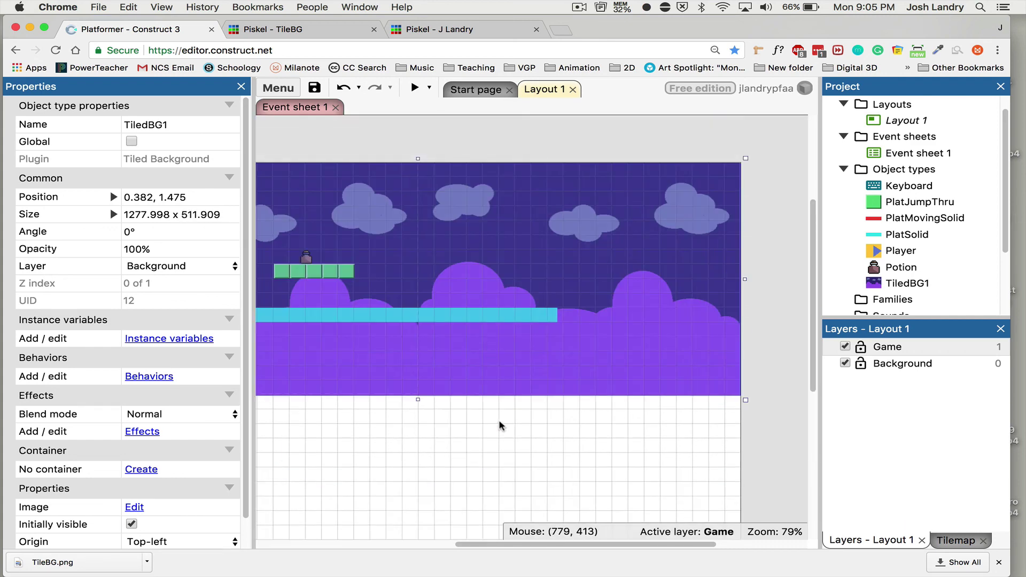
Examine the whole layout, comparing the shortened background with the upper platforms and the platforms in the uncovered lower half
{"action": "left_click_drag", "start_coordinate": [517, 544], "coordinate": [417, 545]}
{"action": "scroll", "coordinate": [431, 465], "scroll_direction": "down", "scroll_amount": 4}
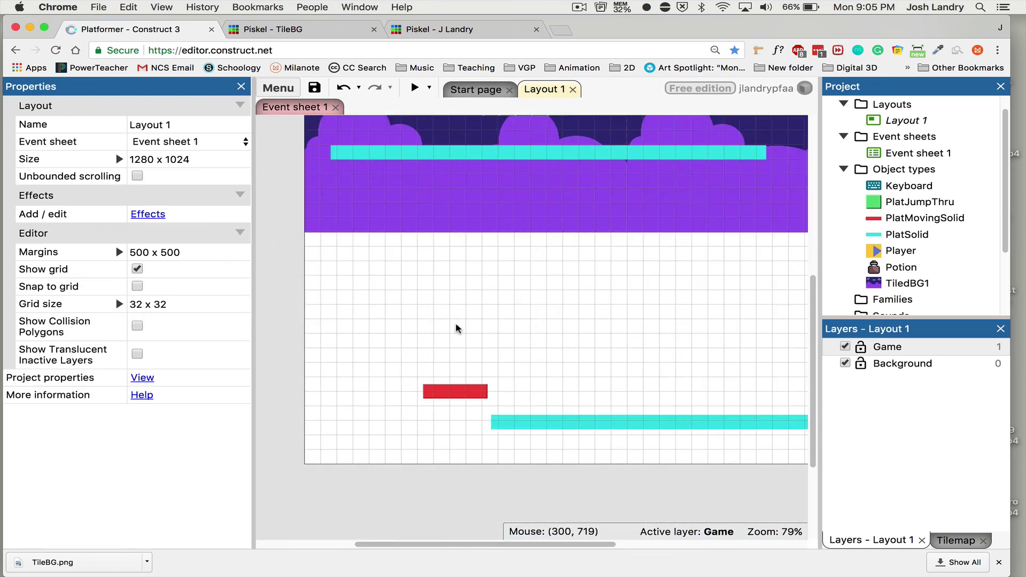
{"action": "scroll", "coordinate": [458, 326], "scroll_direction": "up", "scroll_amount": 5}
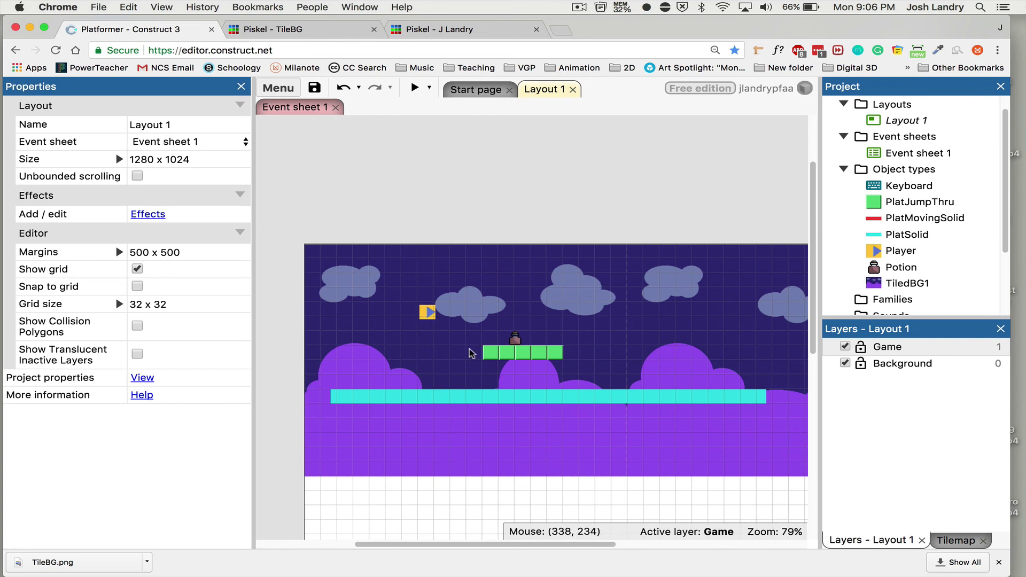
{"action": "scroll", "coordinate": [485, 364], "scroll_direction": "down", "scroll_amount": 1}
{"action": "scroll", "coordinate": [483, 360], "scroll_direction": "down", "scroll_amount": 1}
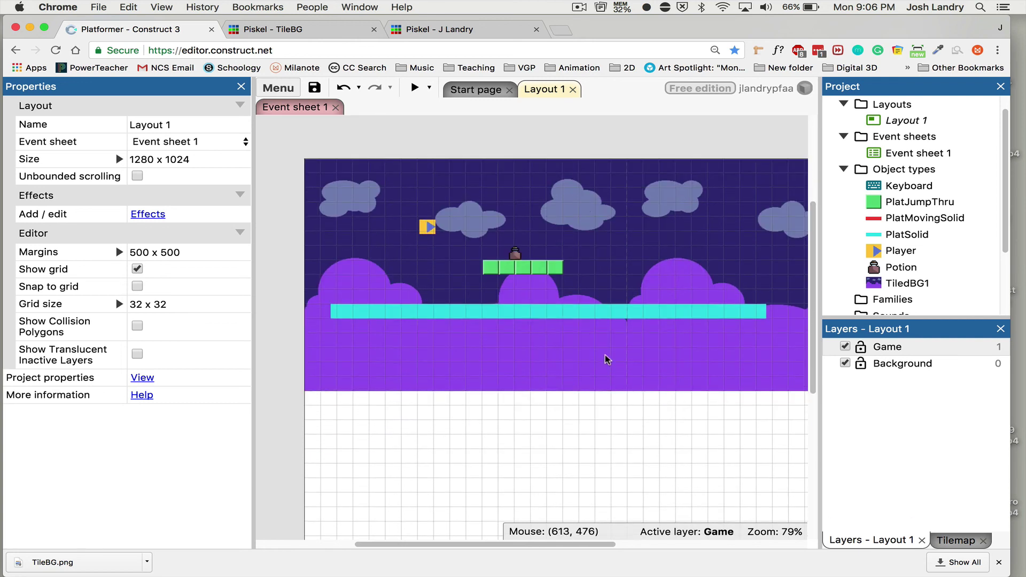
{"action": "left_click_drag", "start_coordinate": [557, 547], "coordinate": [663, 547]}
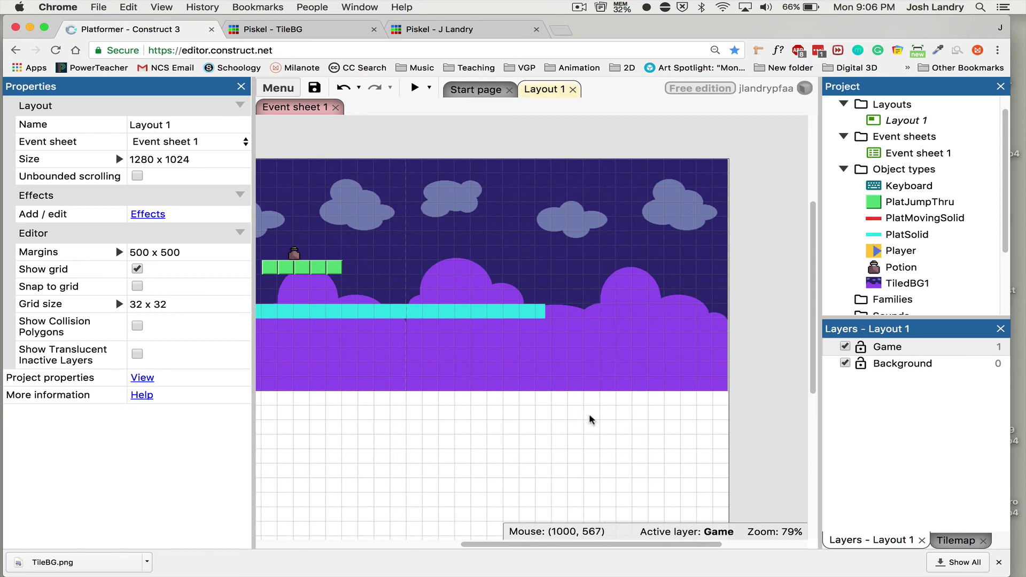
{"action": "scroll", "coordinate": [590, 415], "scroll_direction": "down", "scroll_amount": 2}
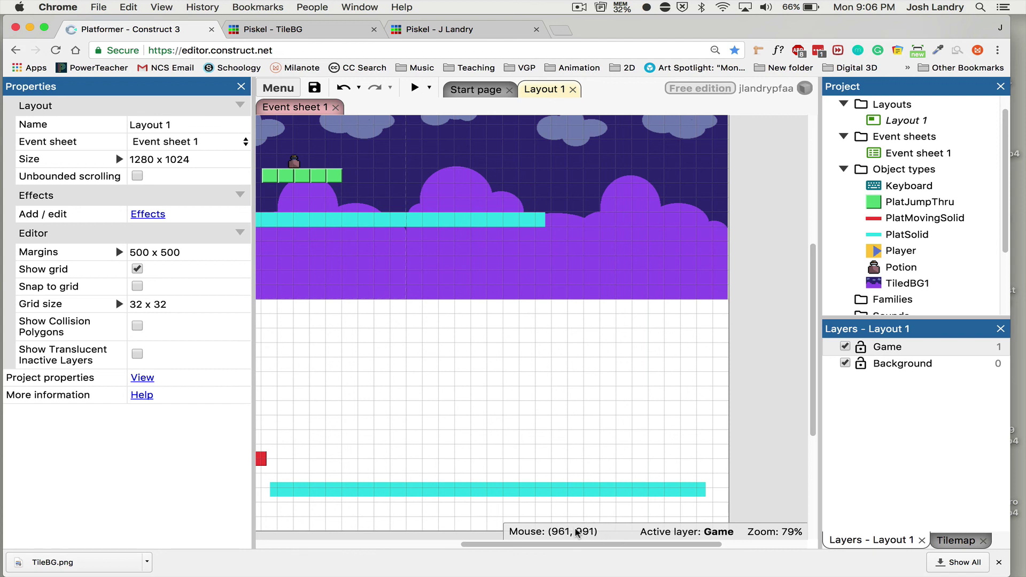
{"action": "left_click_drag", "start_coordinate": [584, 545], "coordinate": [486, 545]}
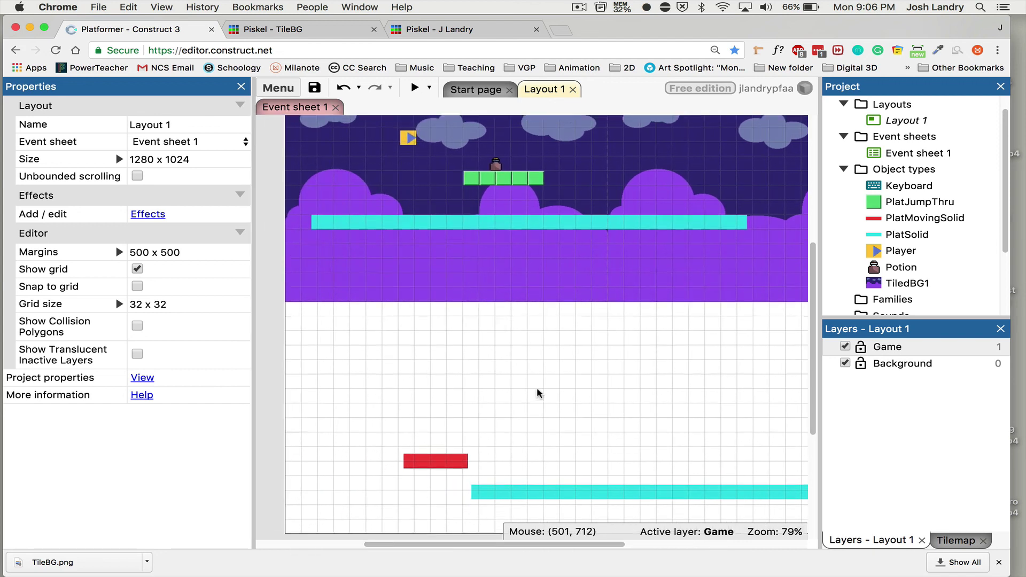
Lower the upper PlatSolid beneath the purple clouds to position 50, 384
{"action": "scroll", "coordinate": [536, 387], "scroll_direction": "up", "scroll_amount": 2}
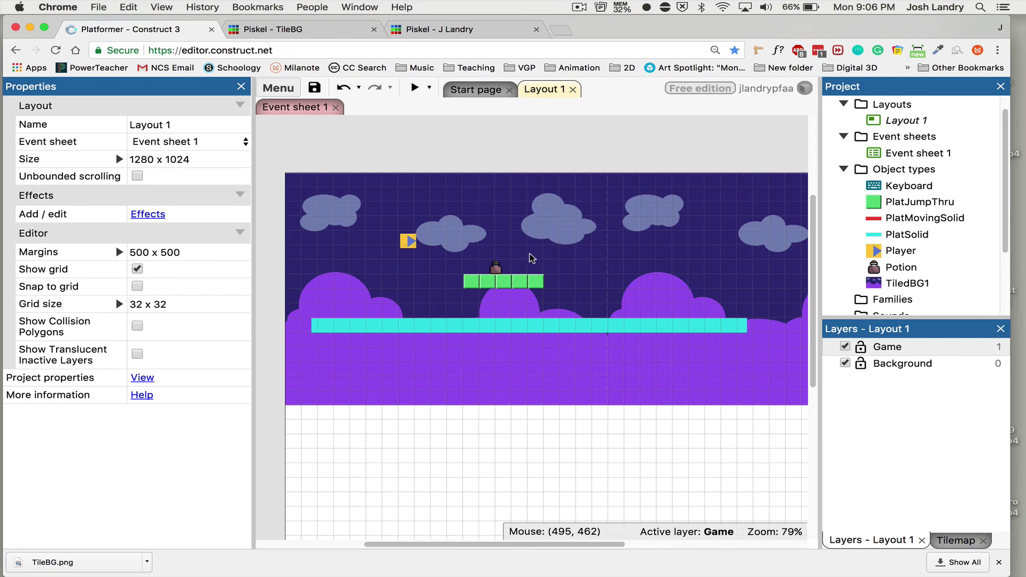
{"action": "left_click_drag", "start_coordinate": [512, 326], "coordinate": [500, 357]}
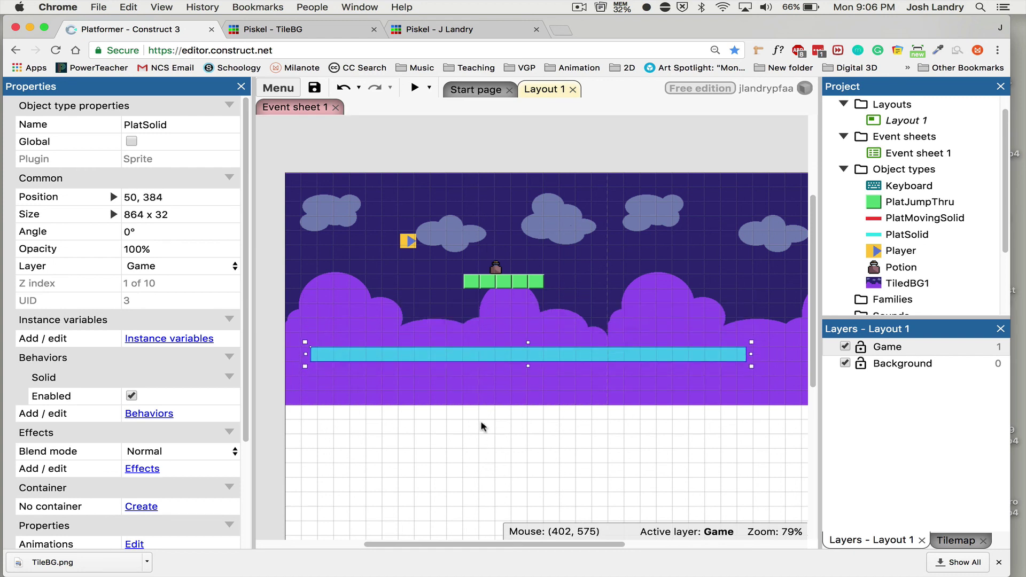